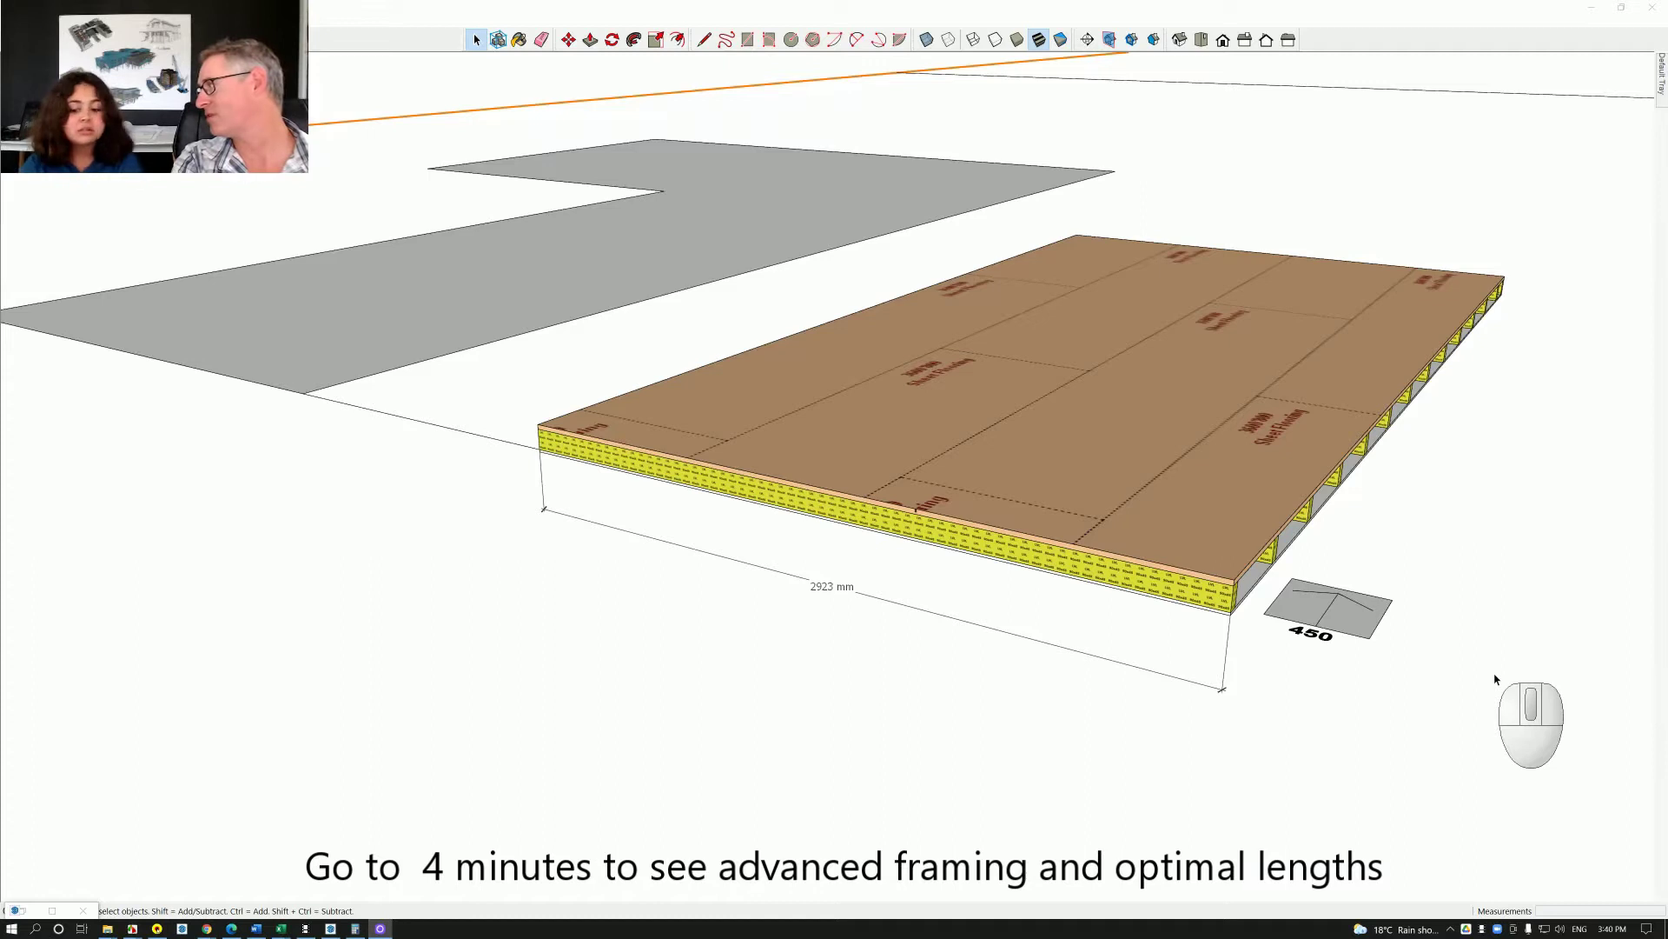
- Run a takeoff on the selected sheet-flooring assembly and open the Adv. Framing item details within the Framing category
{"action": "right_click", "coordinate": [1219, 521]}
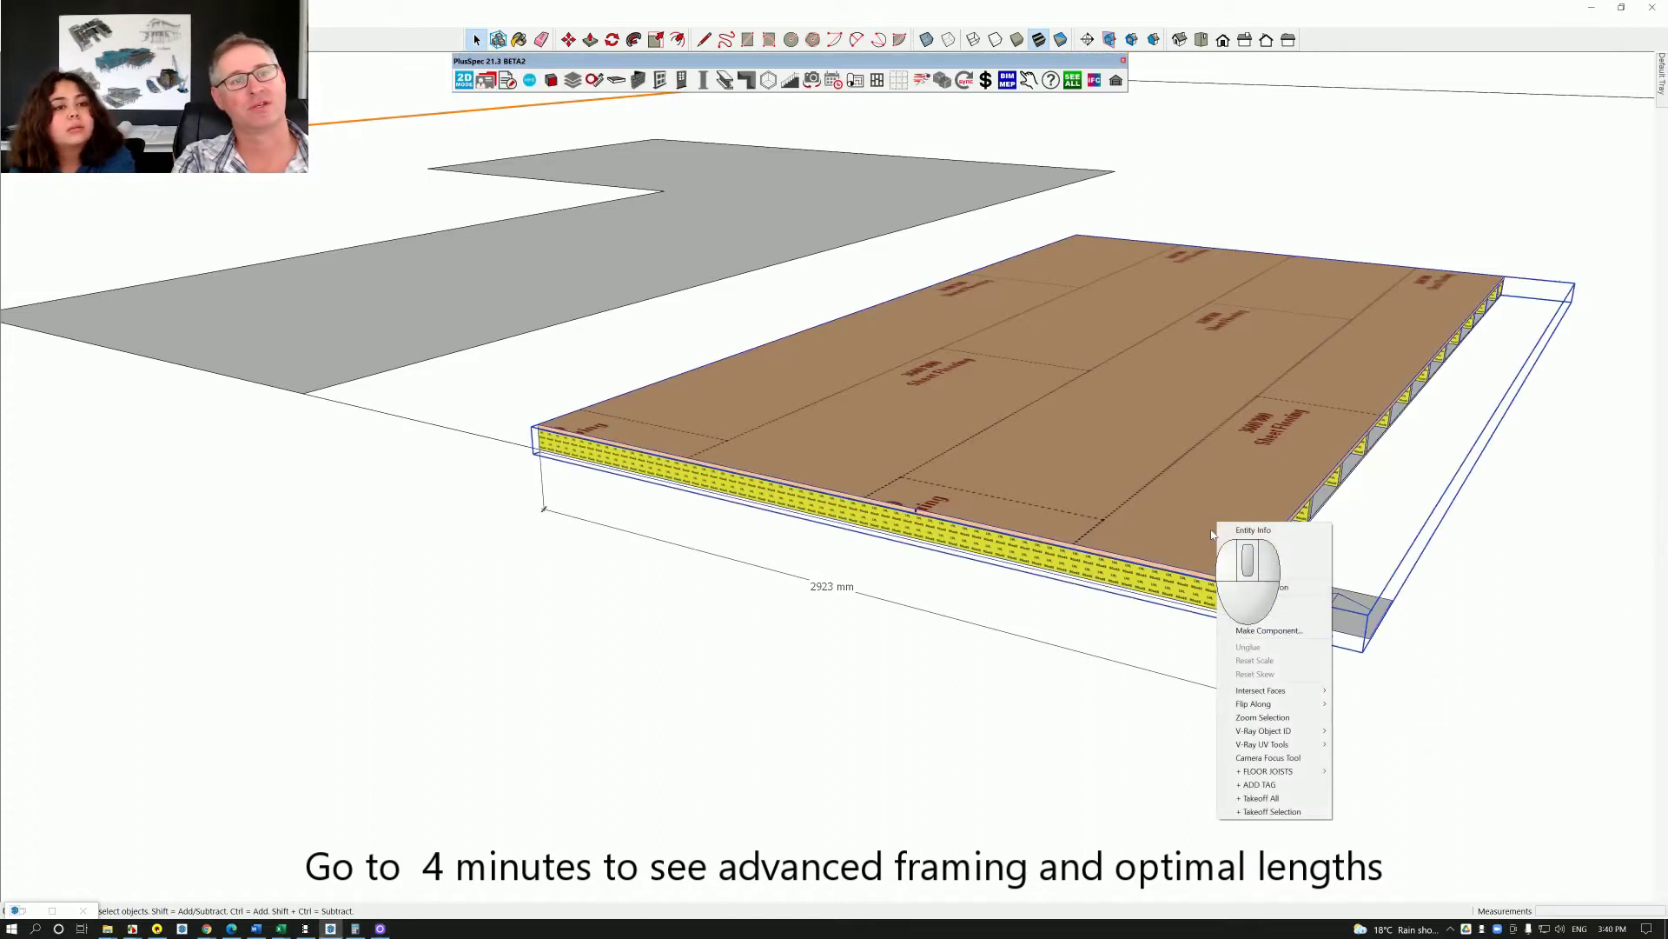
{"action": "left_click", "coordinate": [1269, 811]}
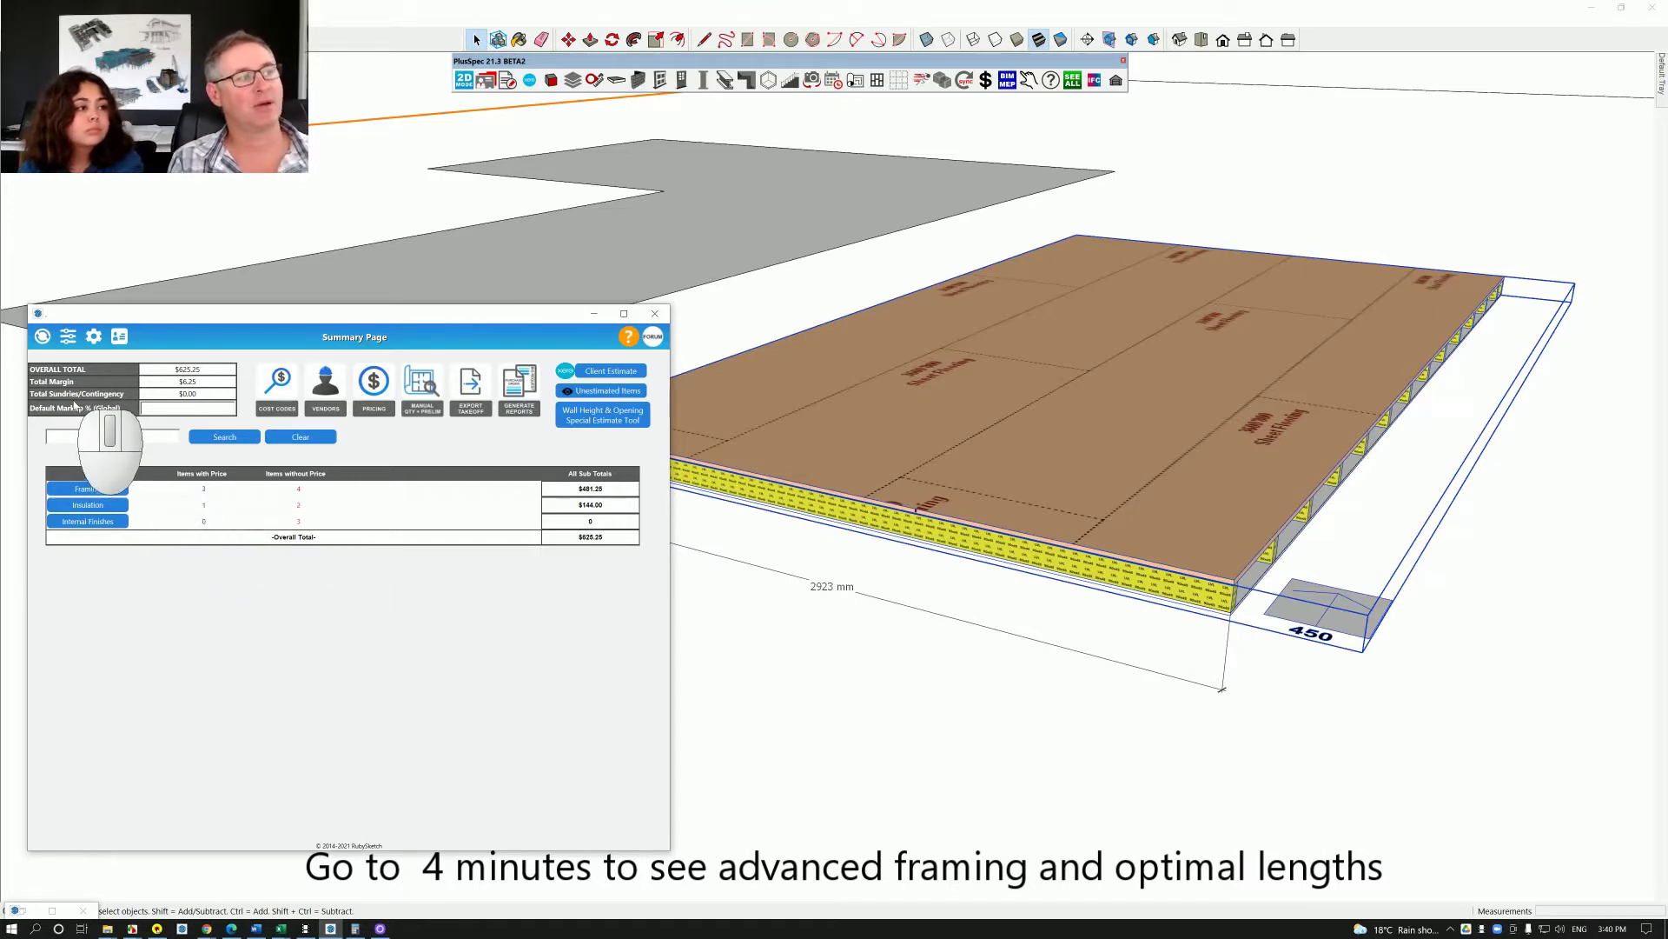
{"action": "left_click", "coordinate": [98, 491]}
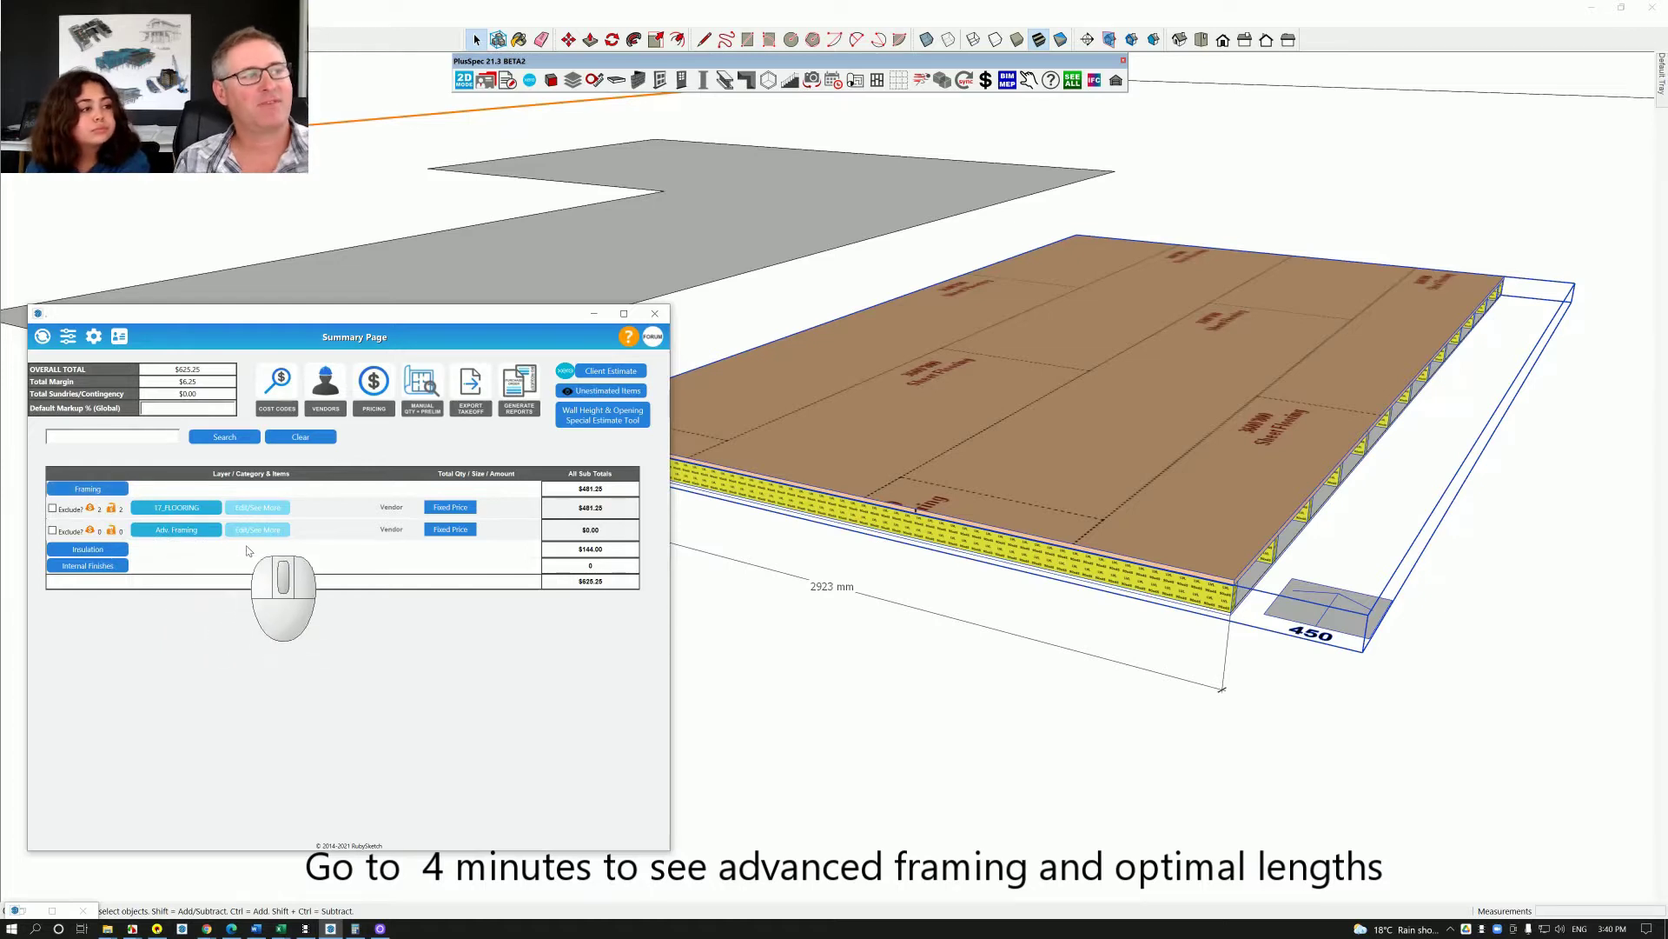
{"action": "left_click", "coordinate": [184, 532]}
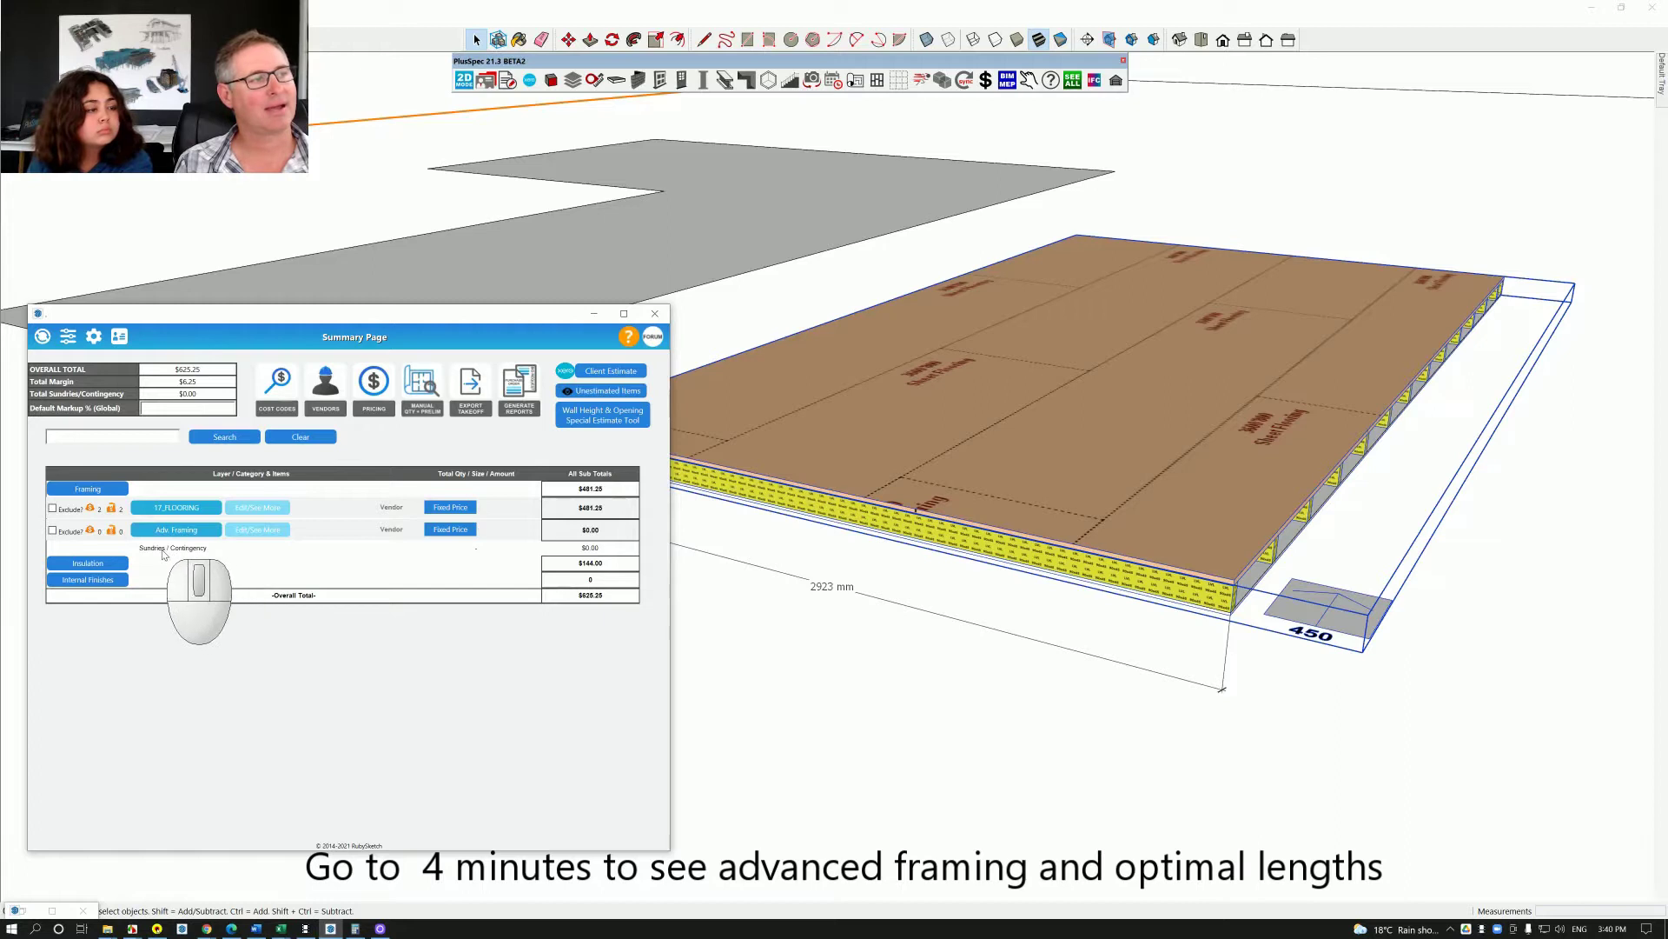
{"action": "left_click", "coordinate": [256, 530]}
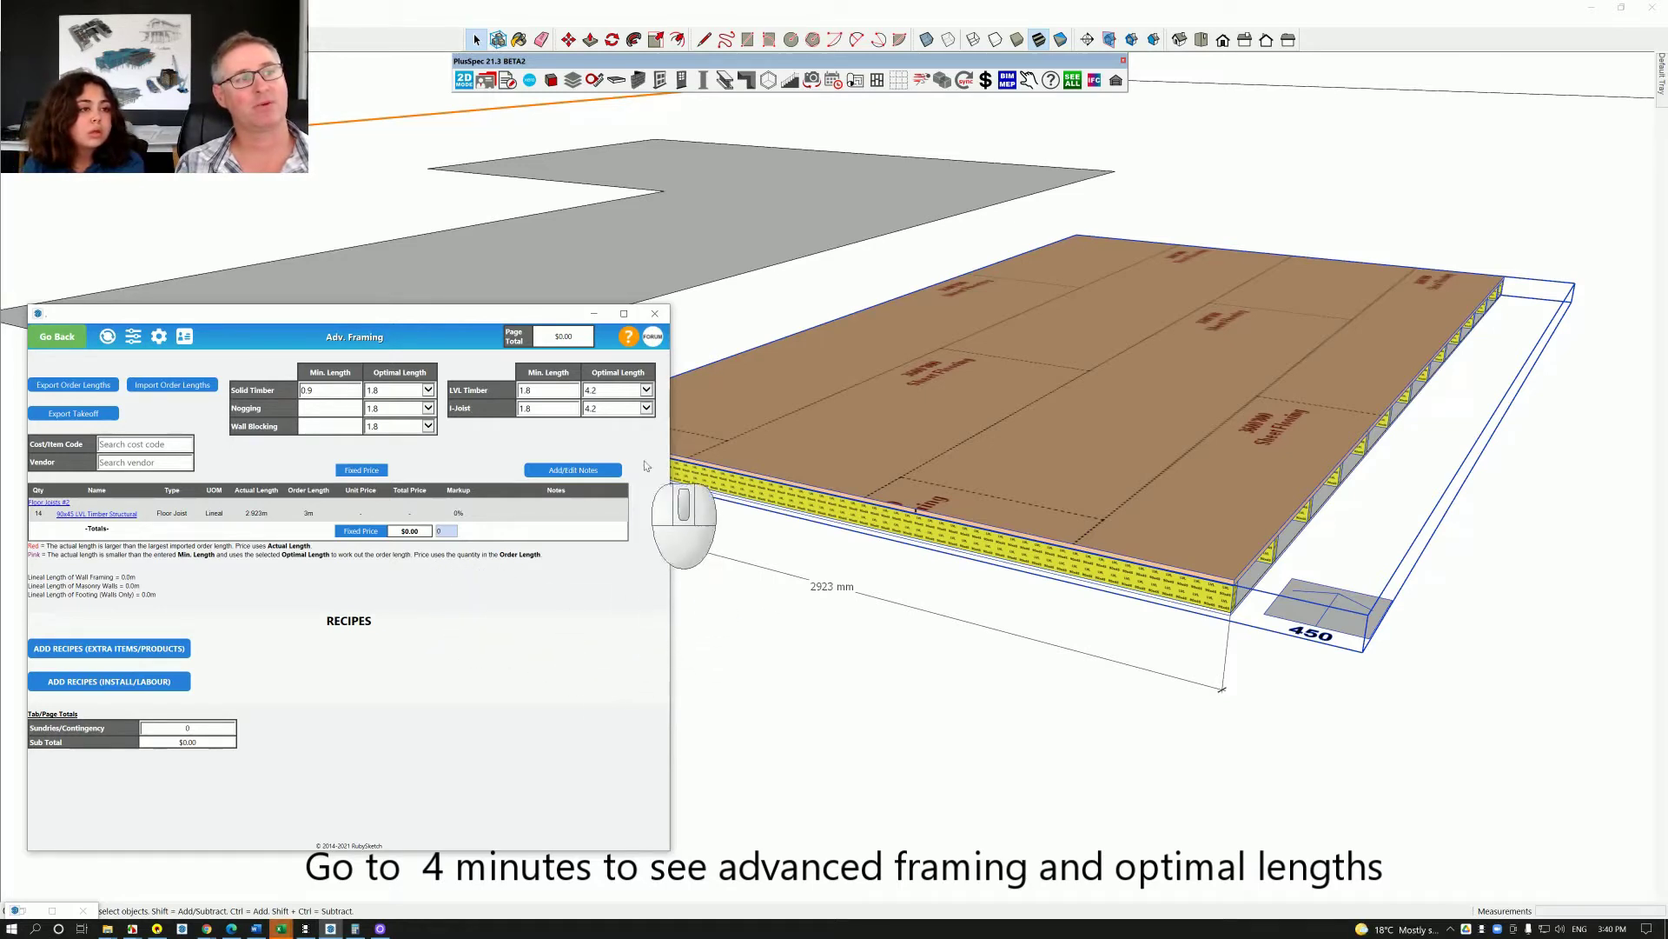
{"action": "left_click_drag", "start_coordinate": [568, 313], "coordinate": [393, 150]}
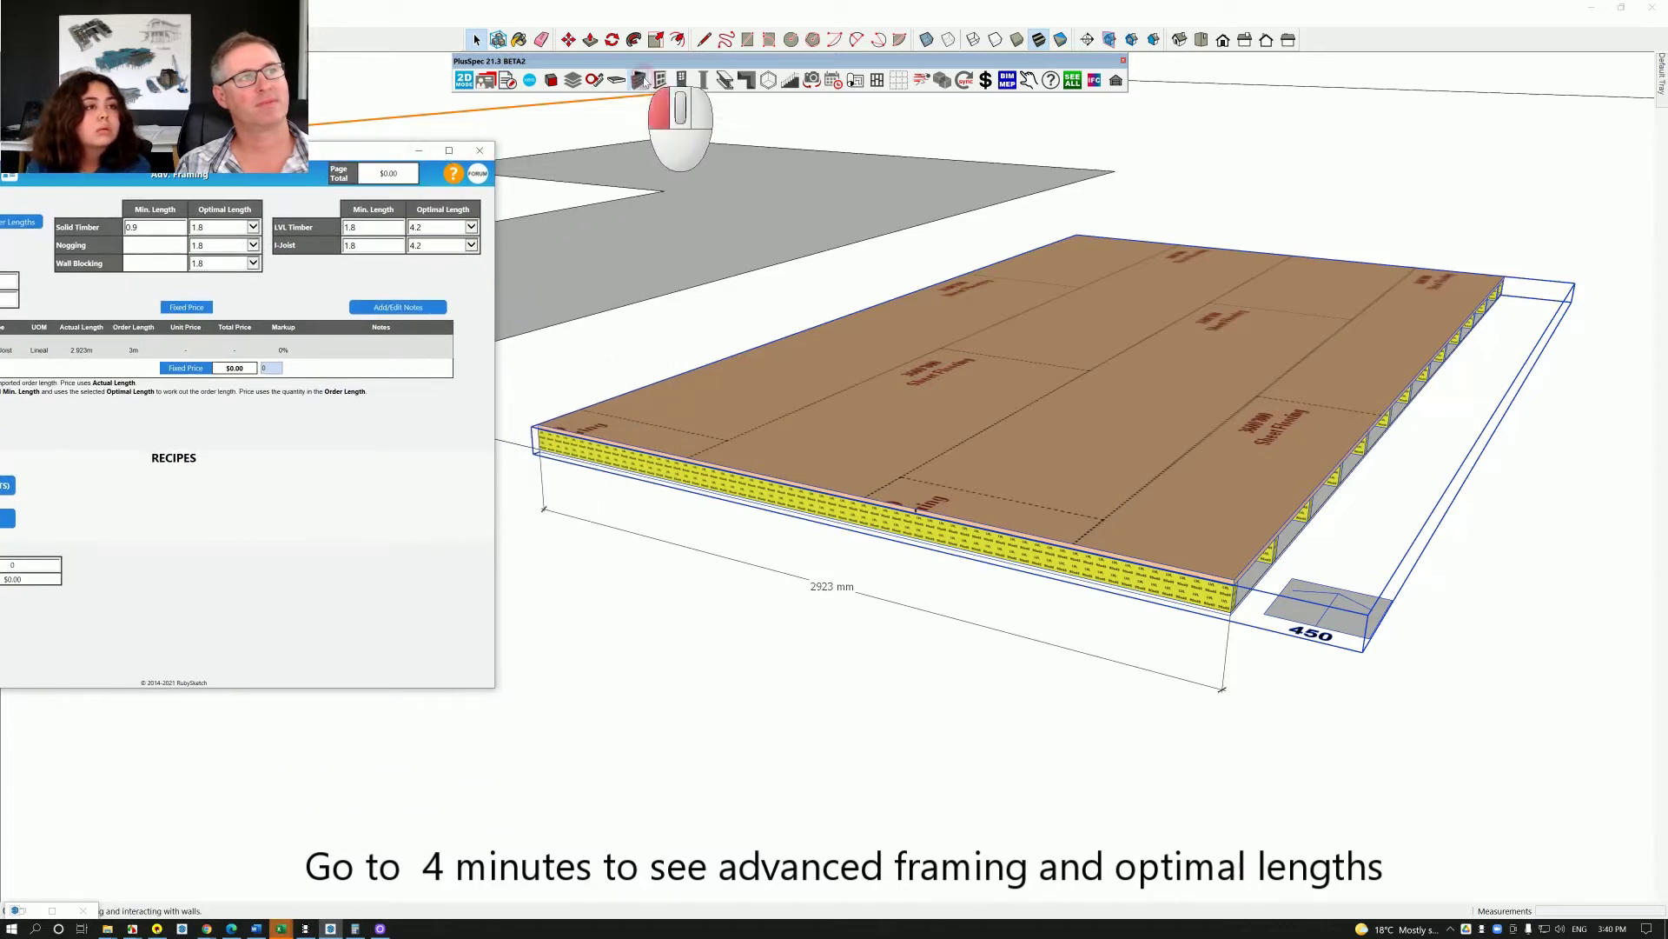
- Try to outline a four-sided set of walls in front of the floor using the Masonry Veneer construction type
{"action": "left_click", "coordinate": [645, 81]}
{"action": "left_click", "coordinate": [117, 270]}
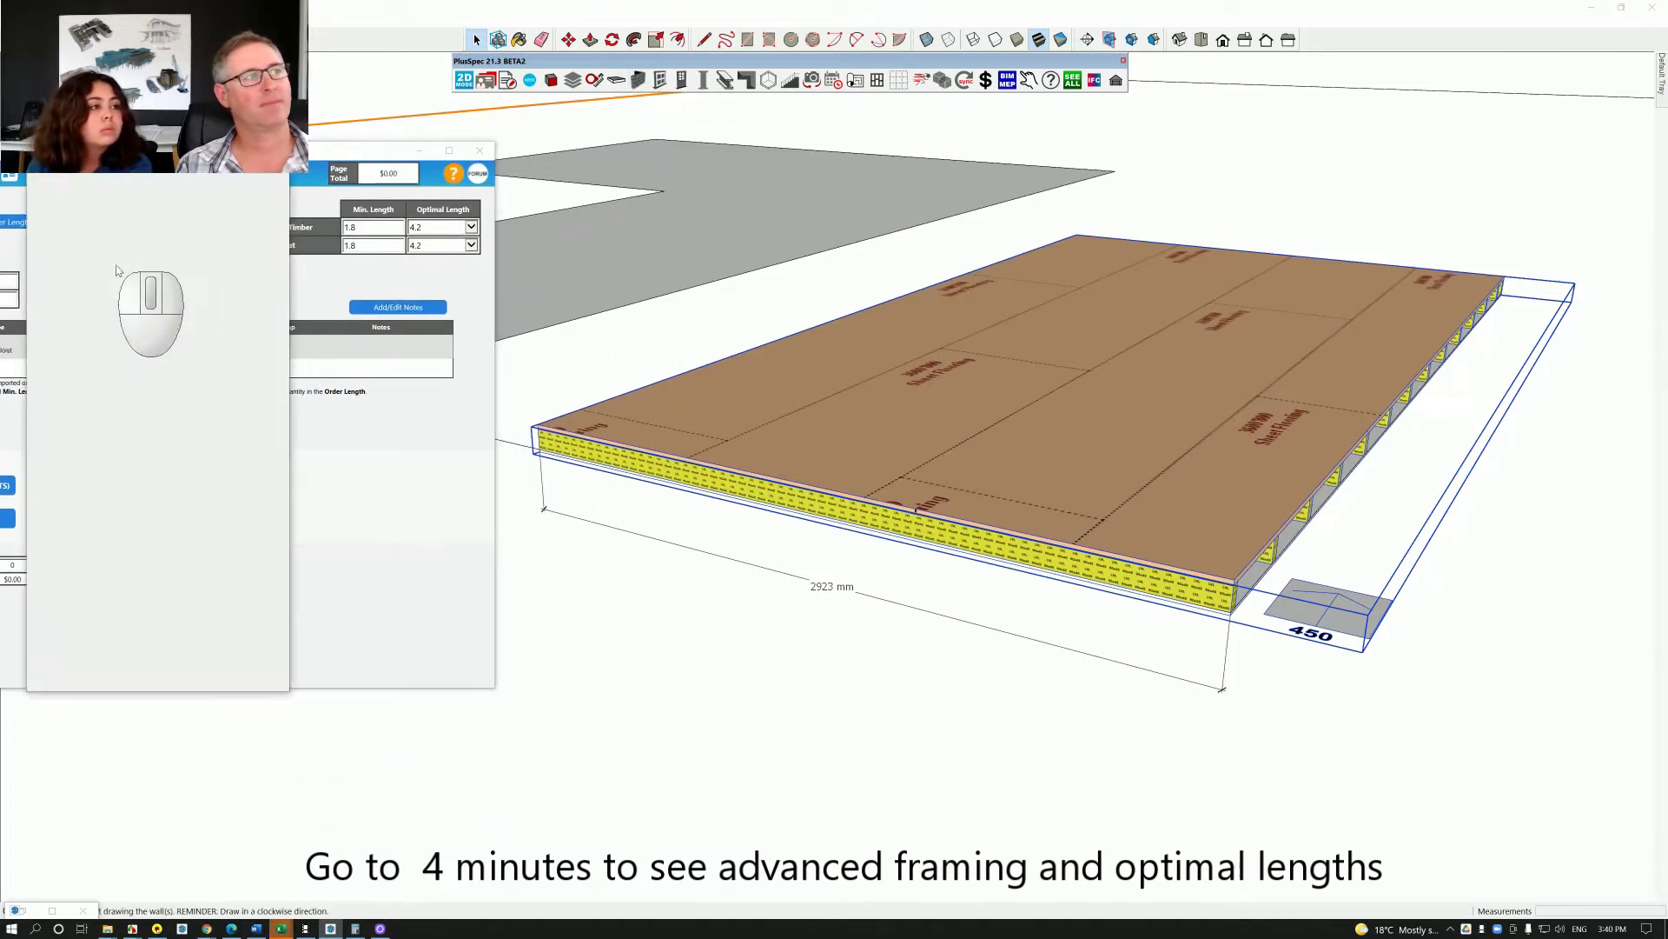
{"action": "scroll", "coordinate": [671, 595], "scroll_direction": "down", "scroll_amount": 1}
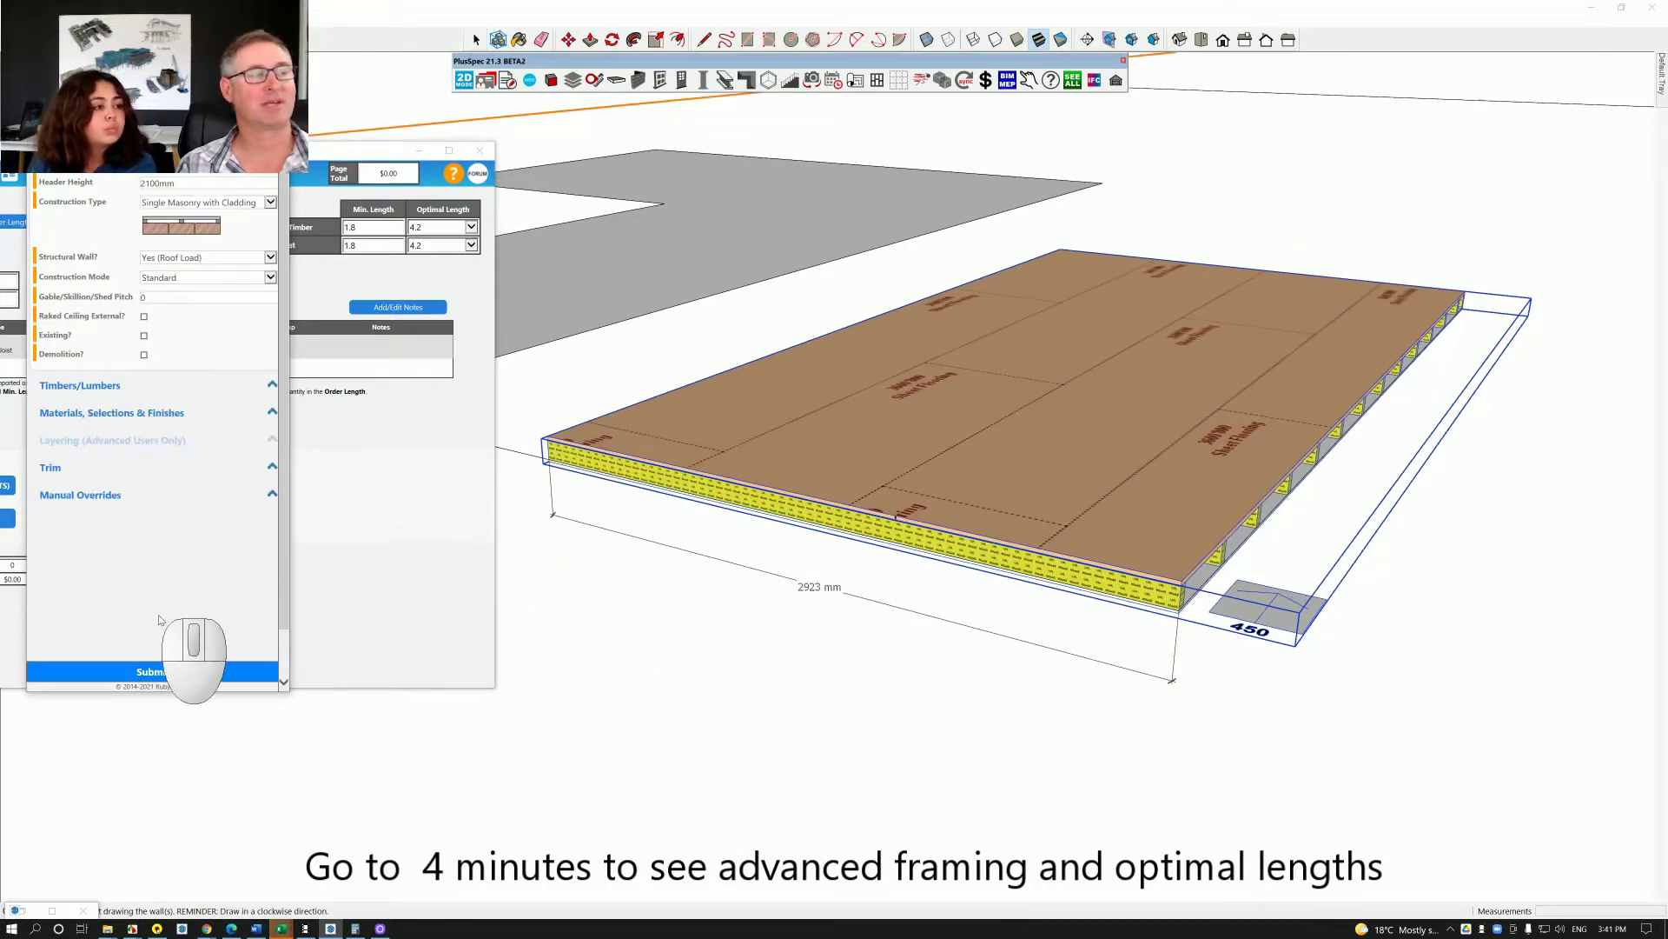
{"action": "left_click", "coordinate": [229, 203]}
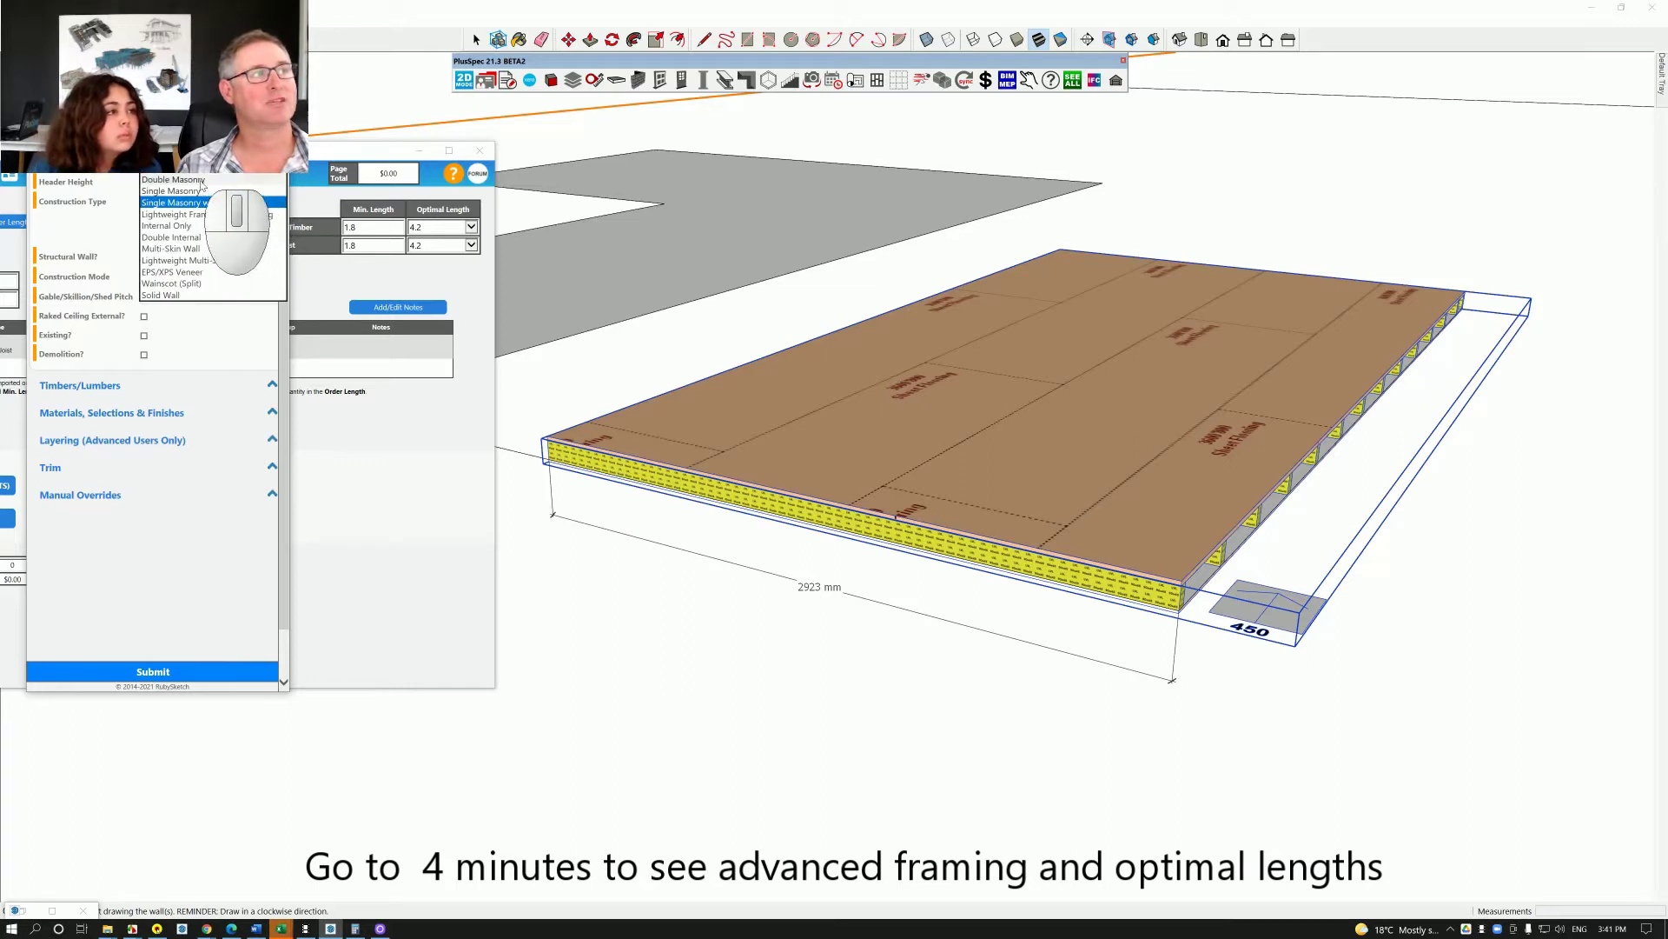
{"action": "left_click", "coordinate": [230, 202]}
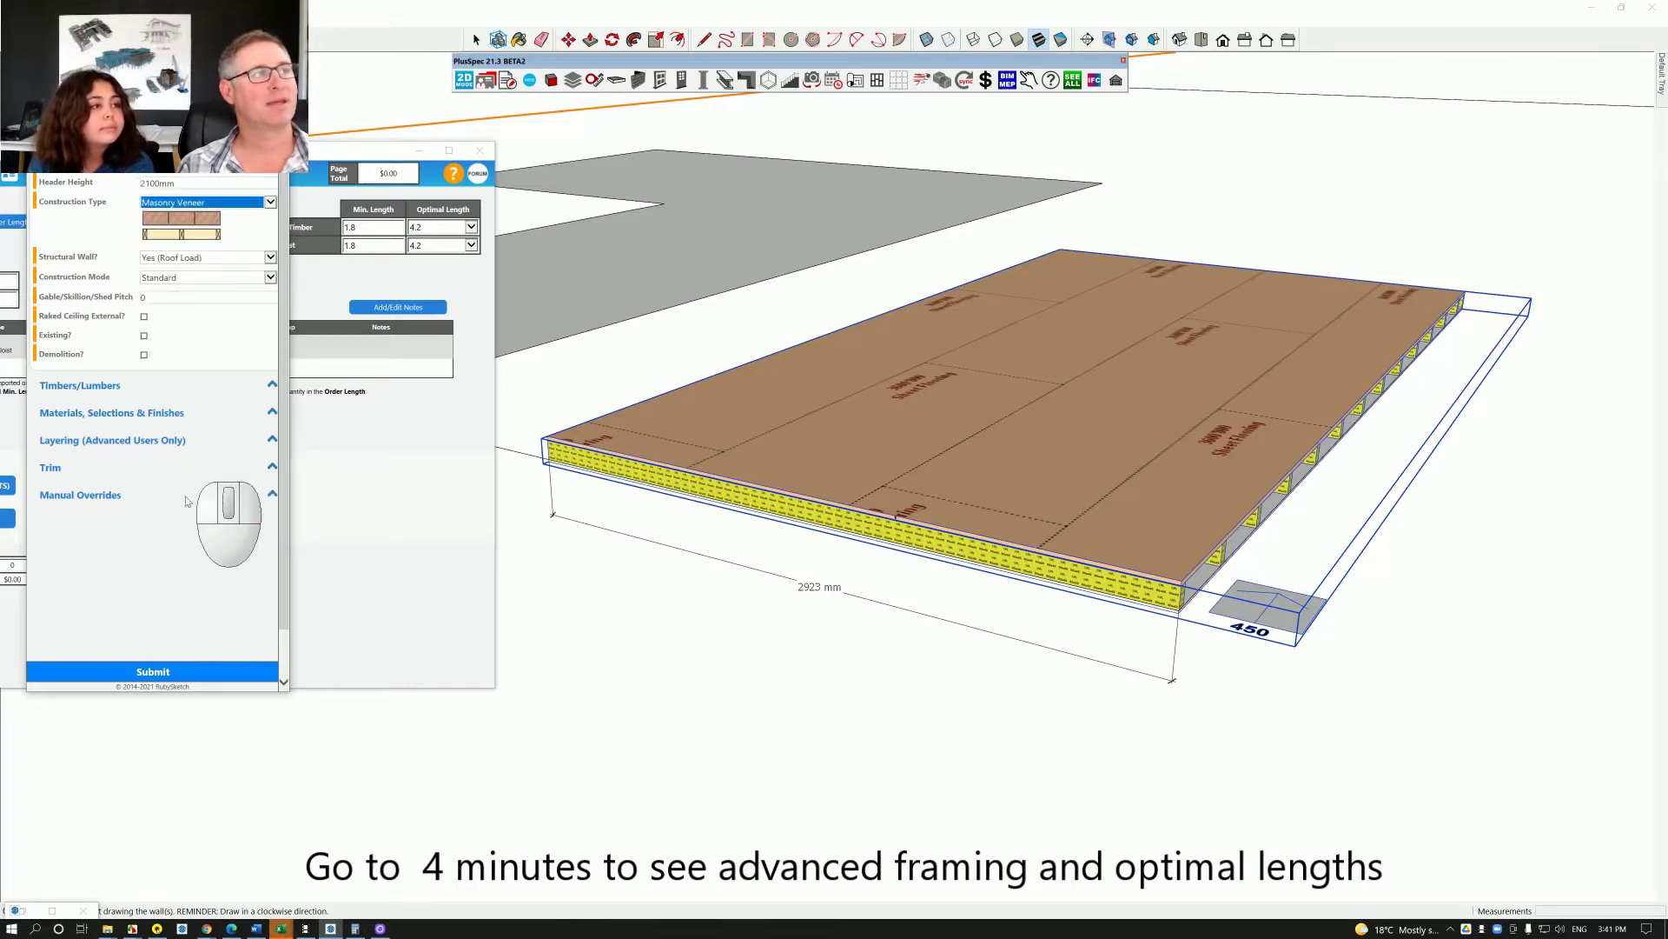
{"action": "scroll", "coordinate": [1050, 695], "scroll_direction": "down", "scroll_amount": 3}
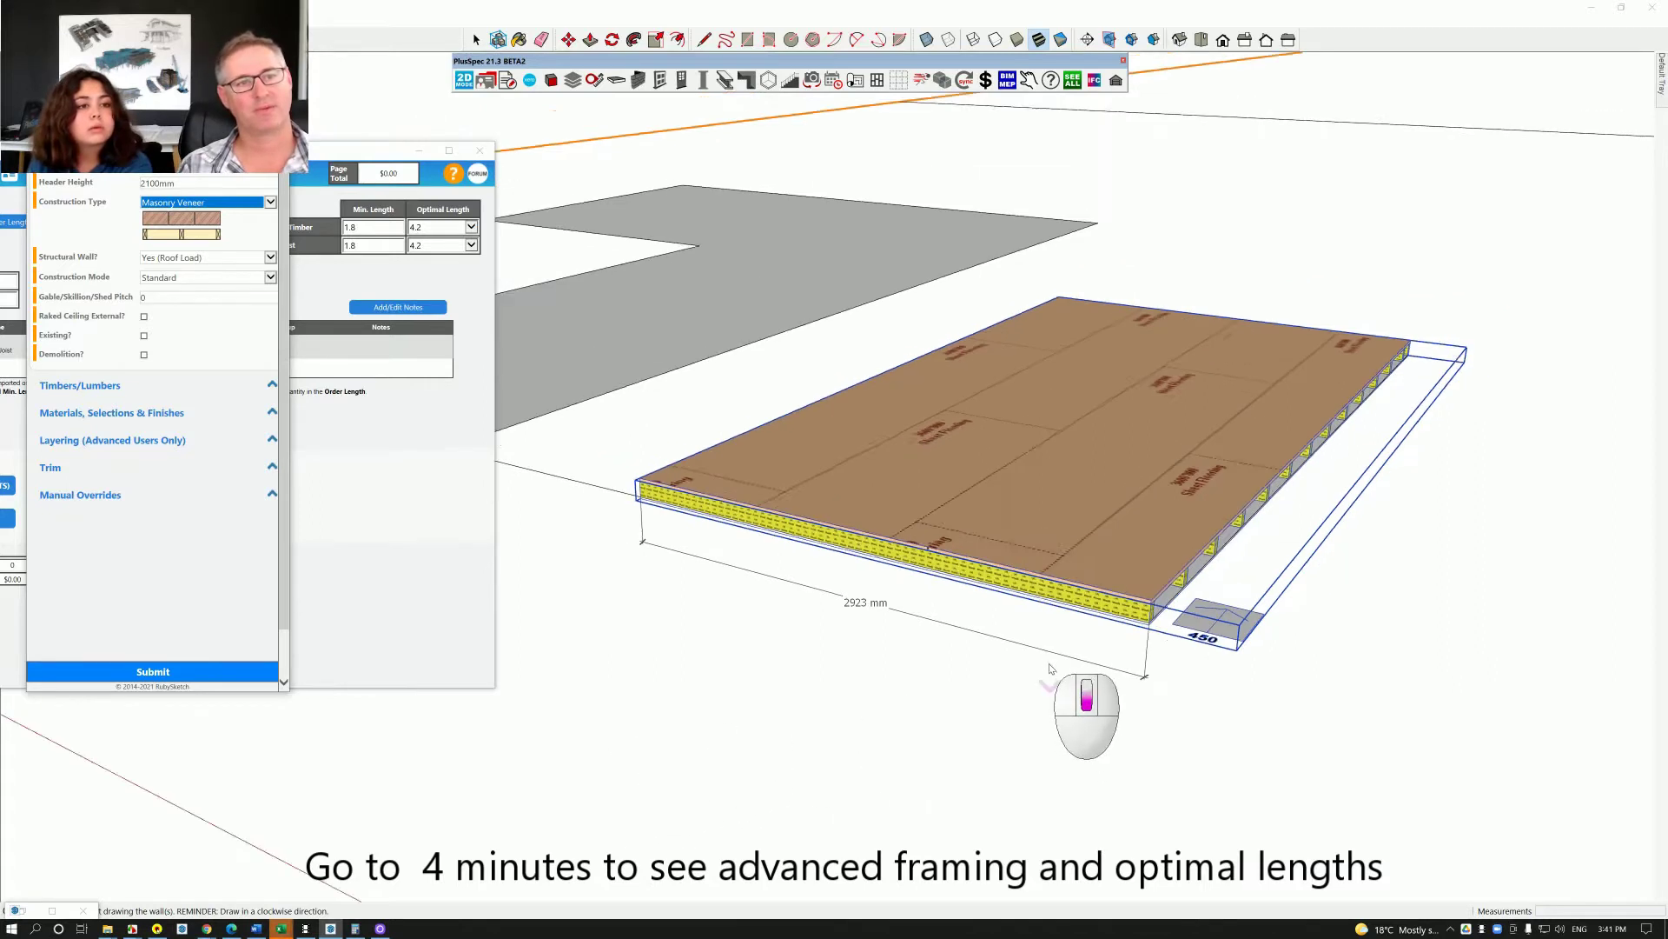
{"action": "middle_click_drag", "start_coordinate": [1054, 739], "coordinate": [1060, 630], "text": "shift"}
{"action": "left_click", "coordinate": [1301, 562]}
{"action": "left_click", "coordinate": [1128, 766]}
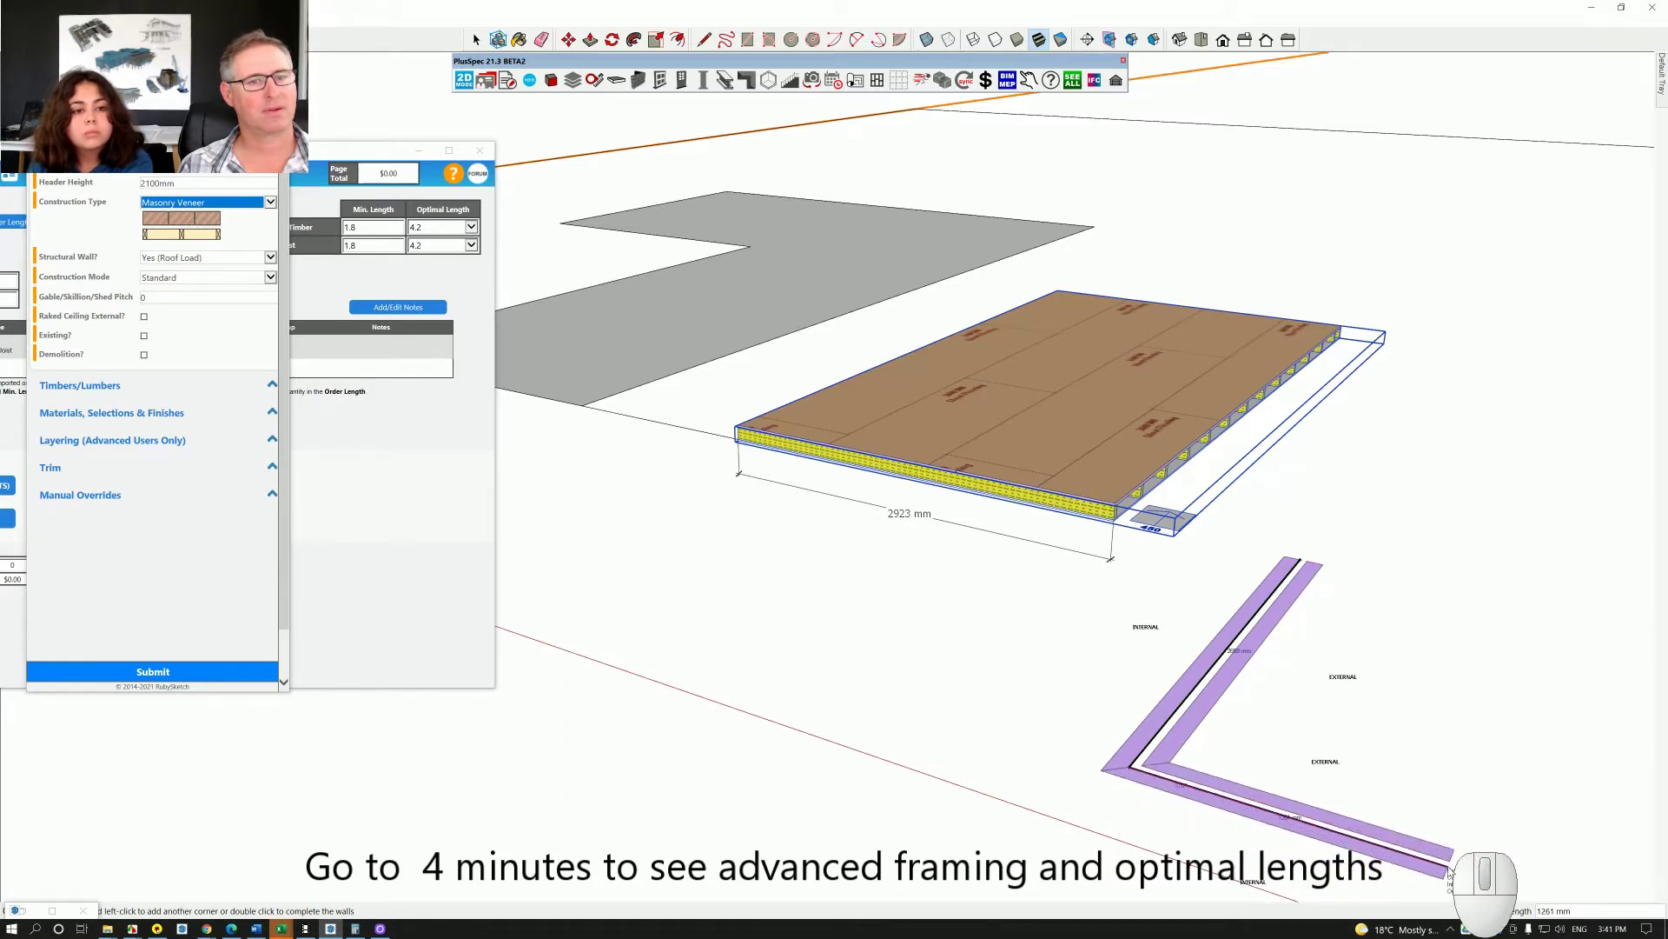
{"action": "left_click", "coordinate": [1449, 864]}
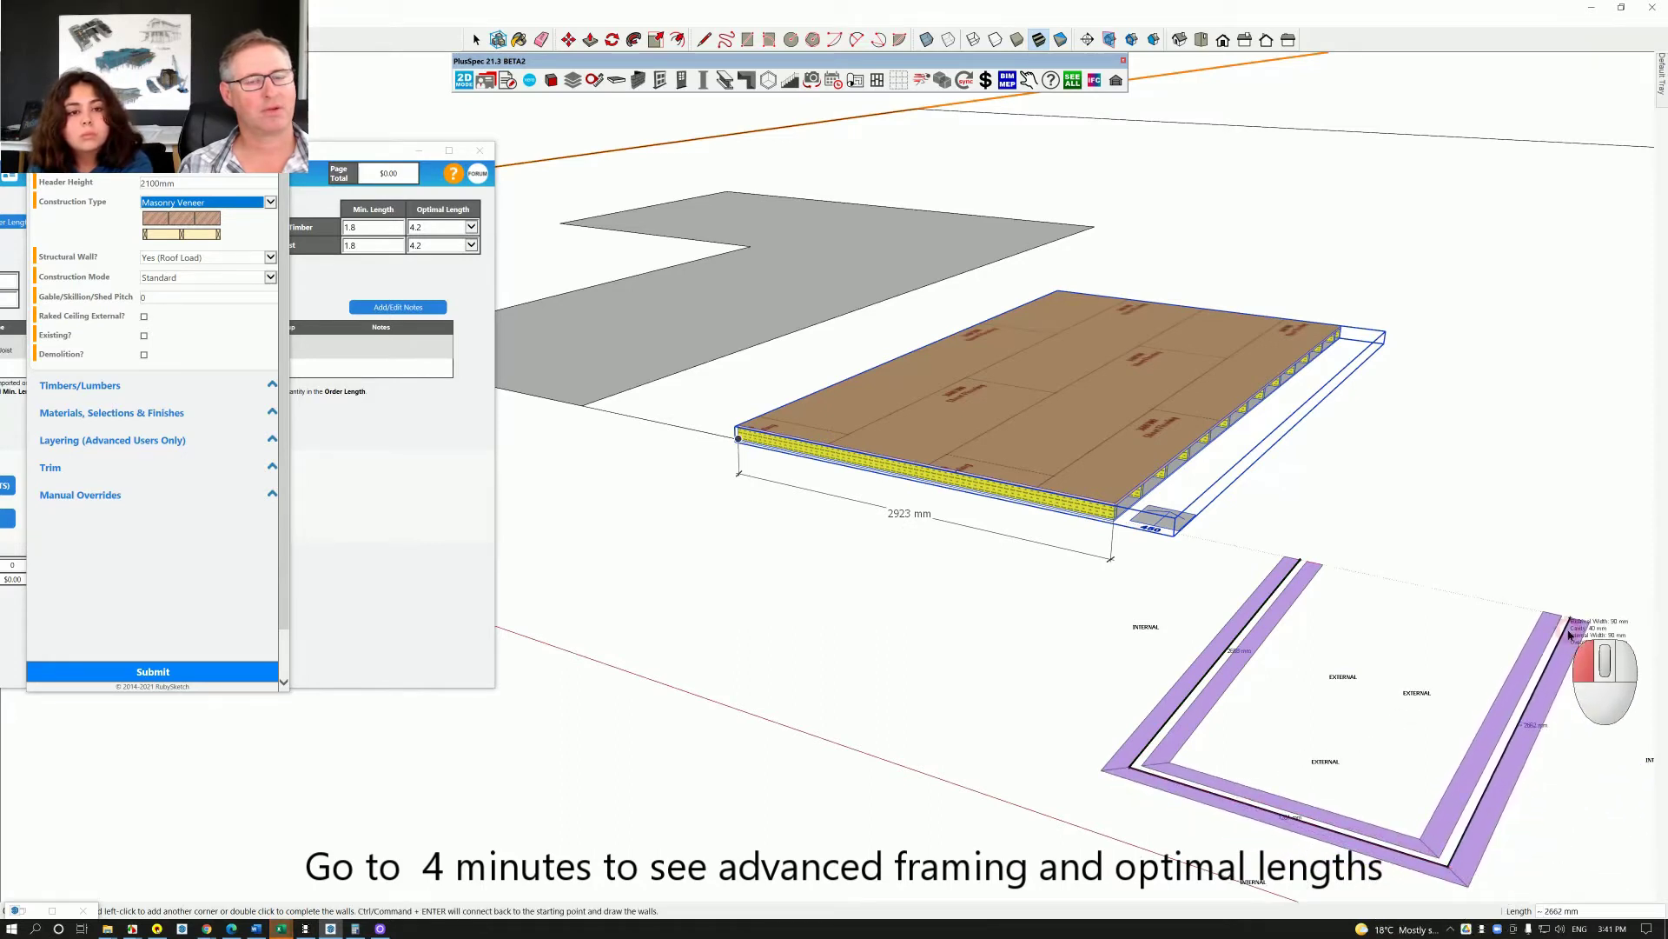
{"action": "left_click", "coordinate": [1568, 635]}
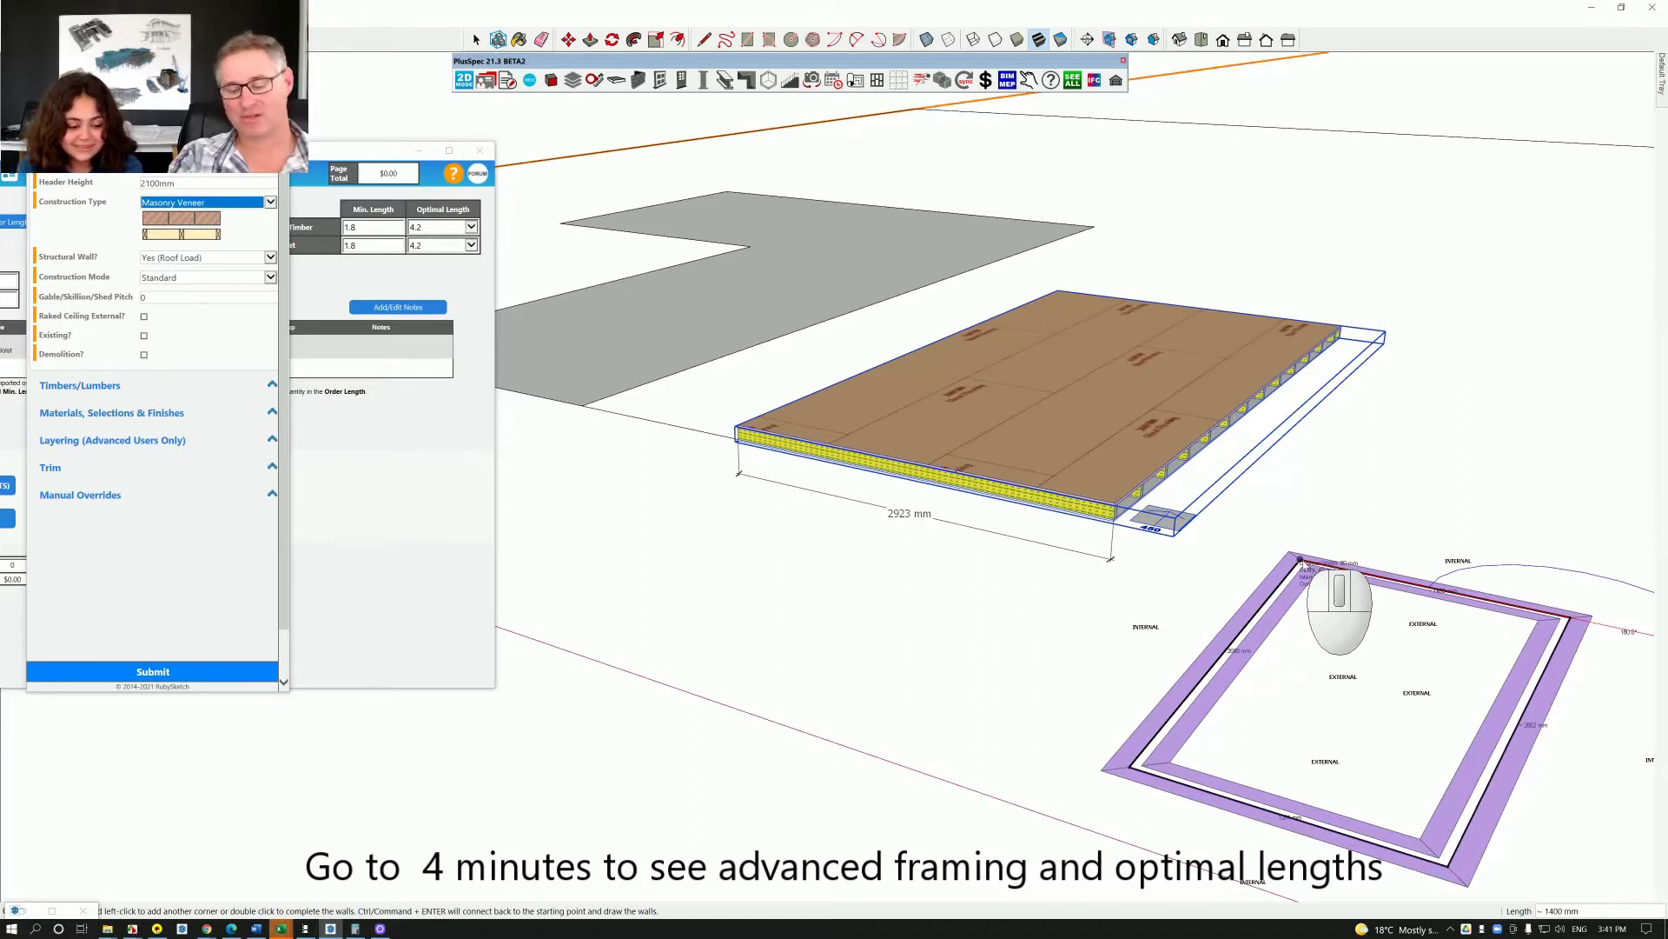
- Discard the unfinished wall outline, cancel wall drawing and undo the deletion of the sheet floor
{"action": "key", "text": "Delete"}
{"action": "key", "text": "Delete"}
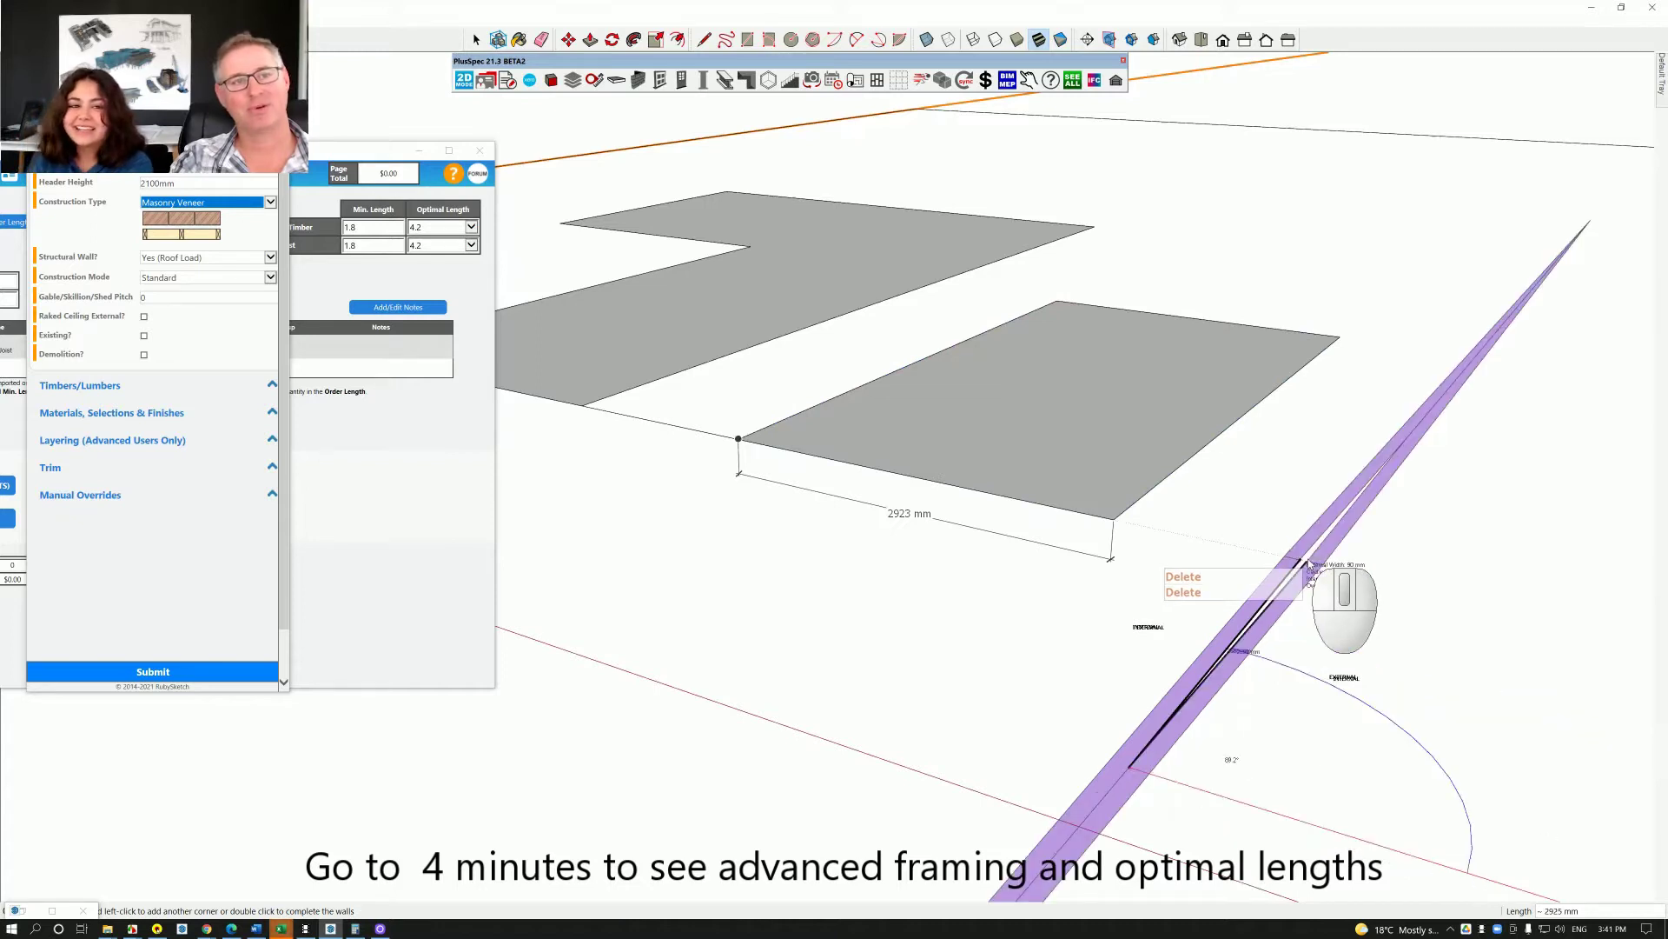
{"action": "key", "text": "Delete"}
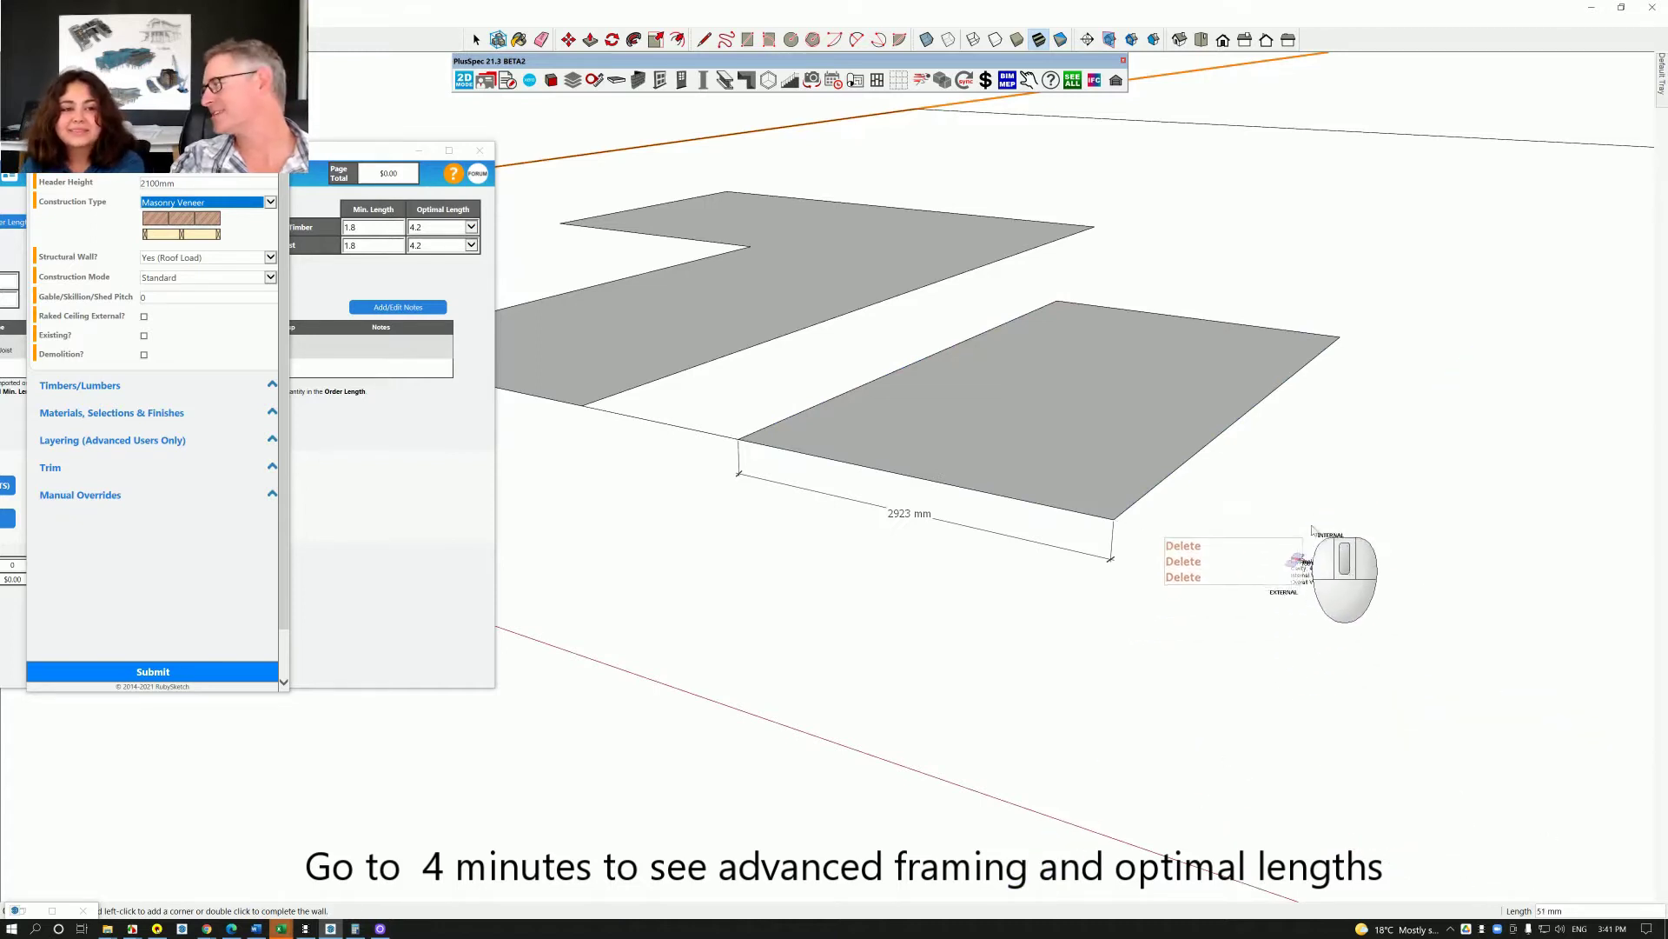
{"action": "middle_click_drag", "start_coordinate": [1322, 524], "coordinate": [1244, 659], "text": "shift"}
{"action": "key", "text": "Return"}
{"action": "key", "text": "Escape"}
{"action": "key", "text": "space"}
{"action": "key", "text": "Return"}
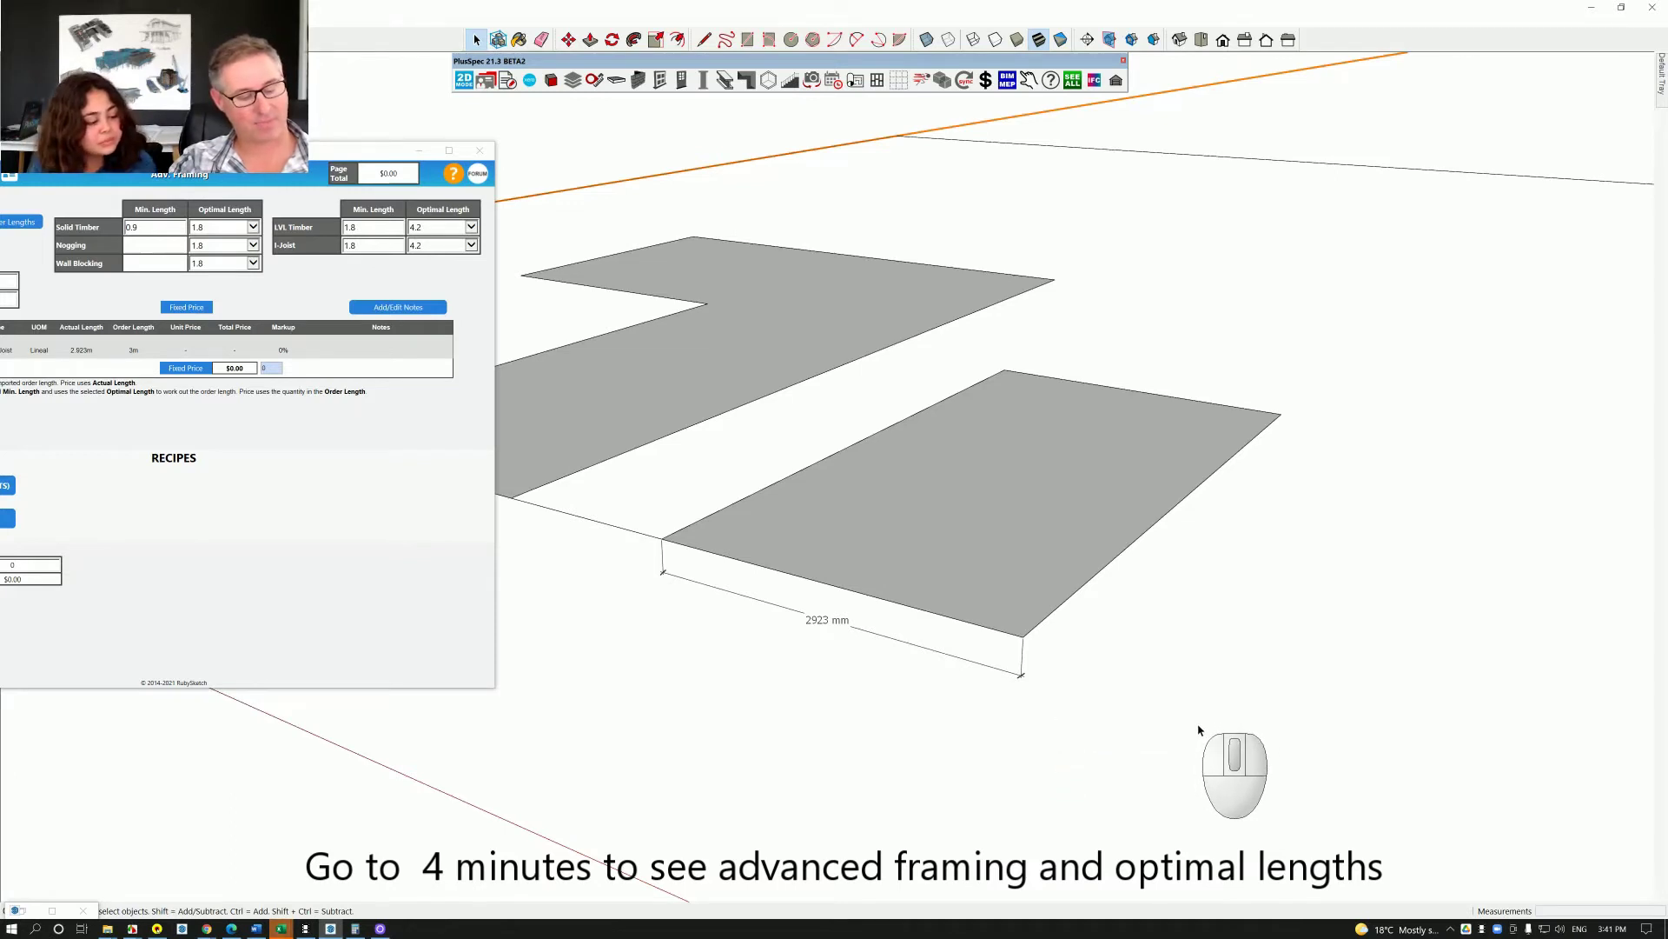
{"action": "key", "text": "ctrl+z"}
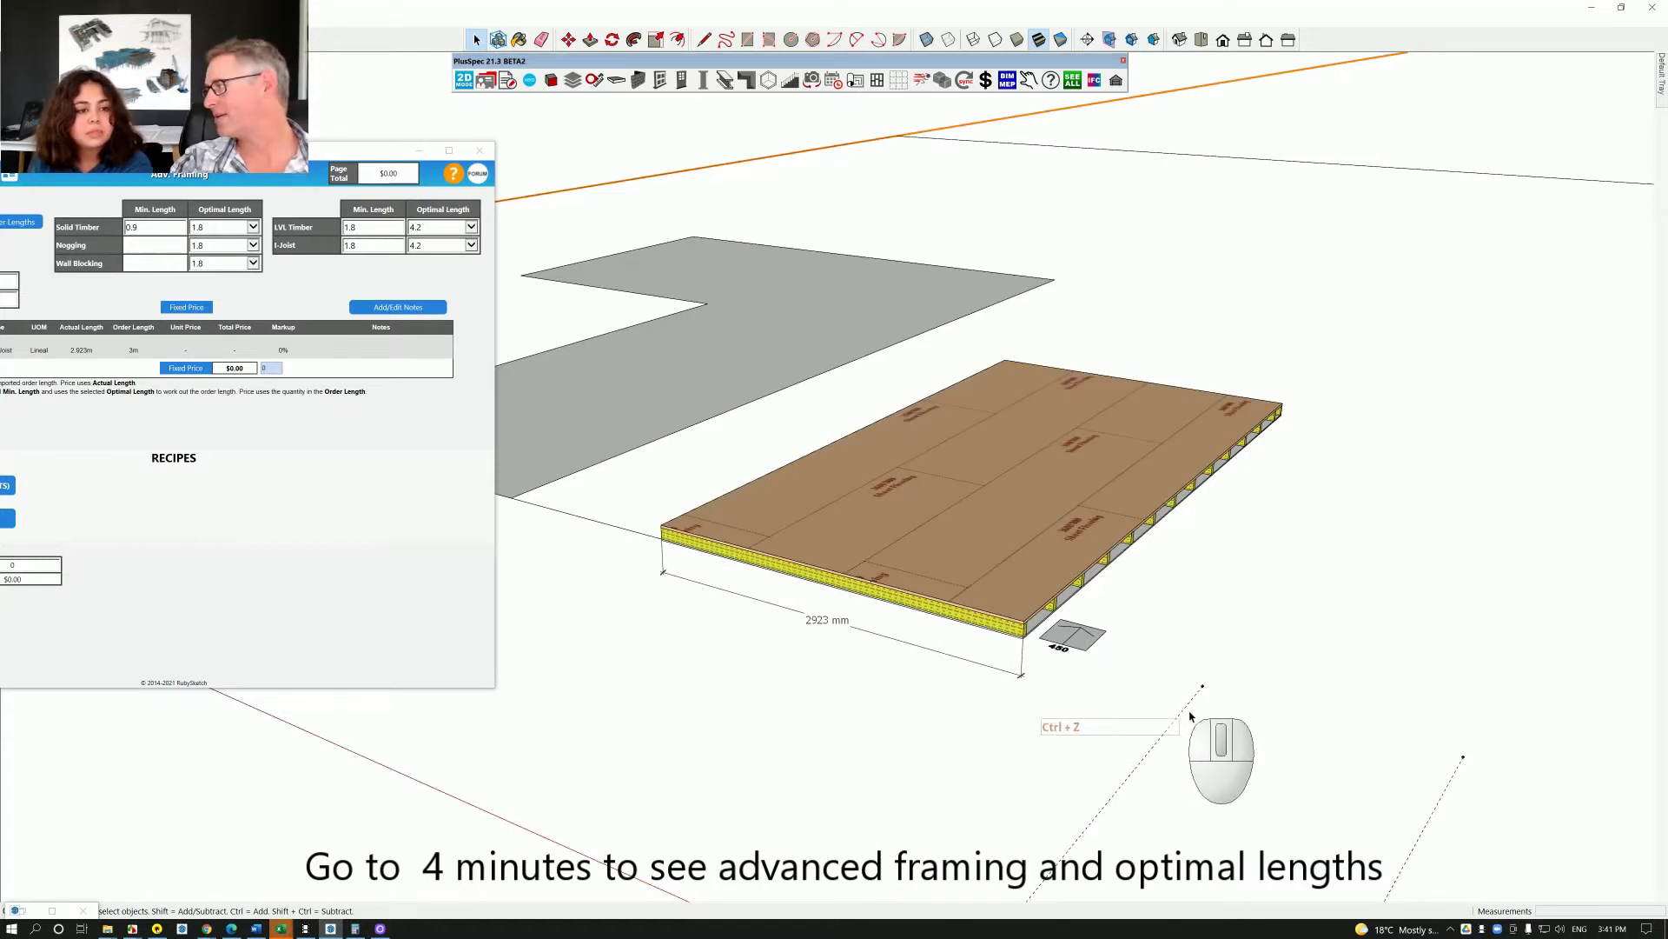
- Draw the first two wall segments, meeting at a corner, in the empty area beyond the floor
{"action": "middle_click_drag", "start_coordinate": [1260, 733], "coordinate": [975, 766]}
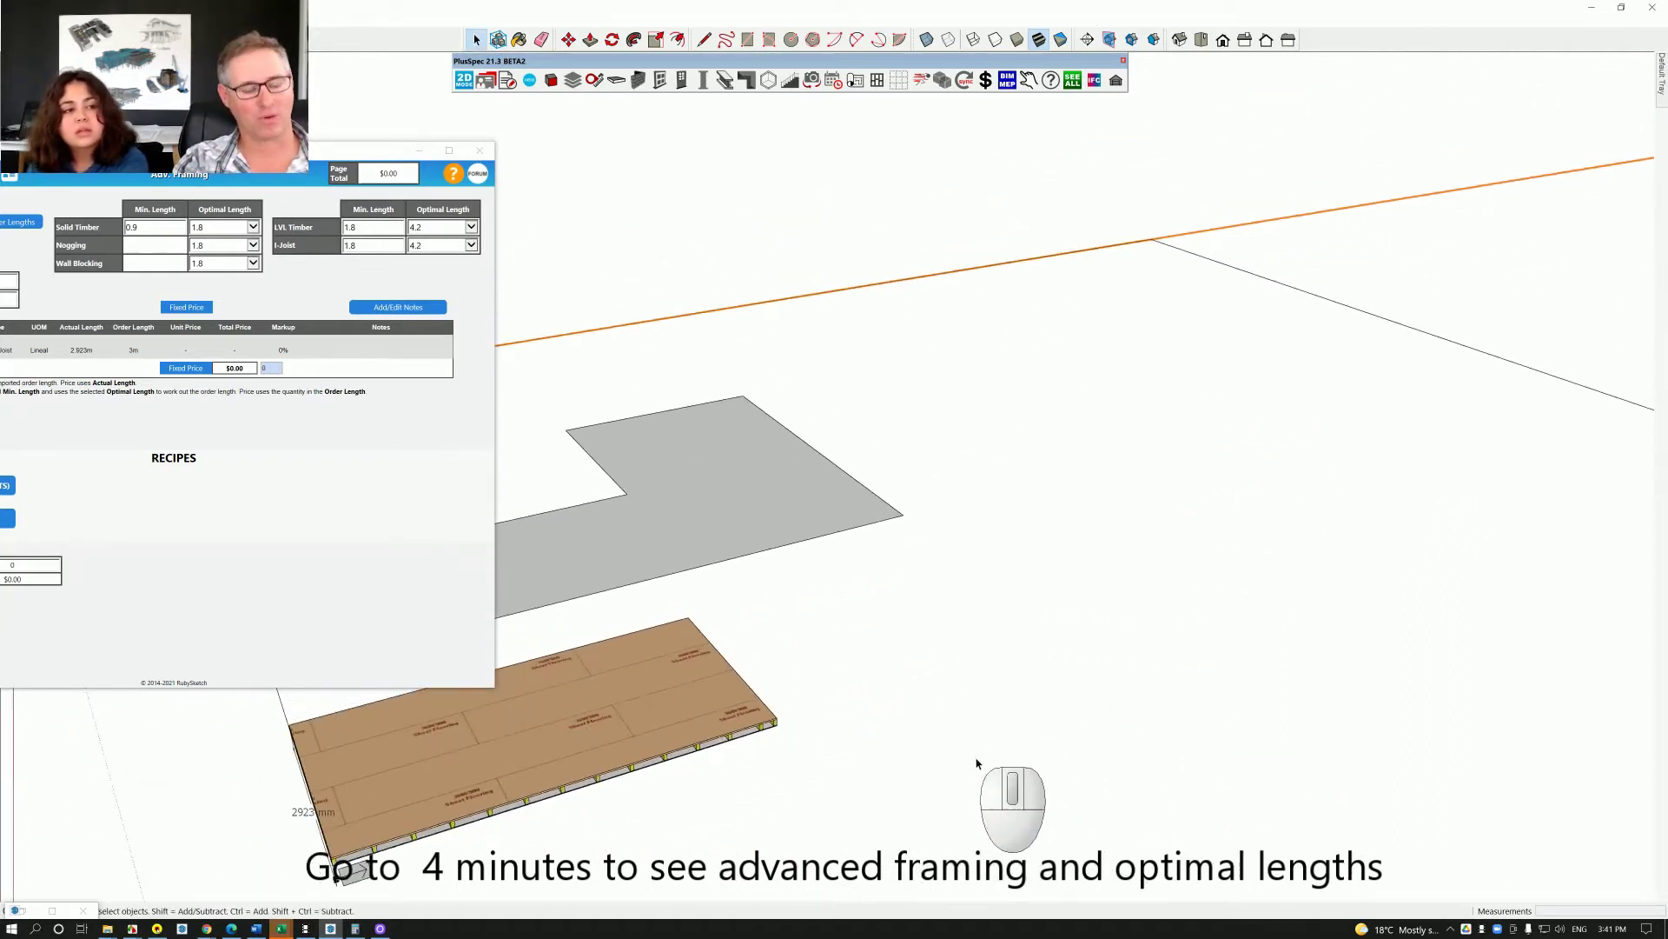
{"action": "scroll", "coordinate": [1031, 730], "scroll_direction": "up", "scroll_amount": 3}
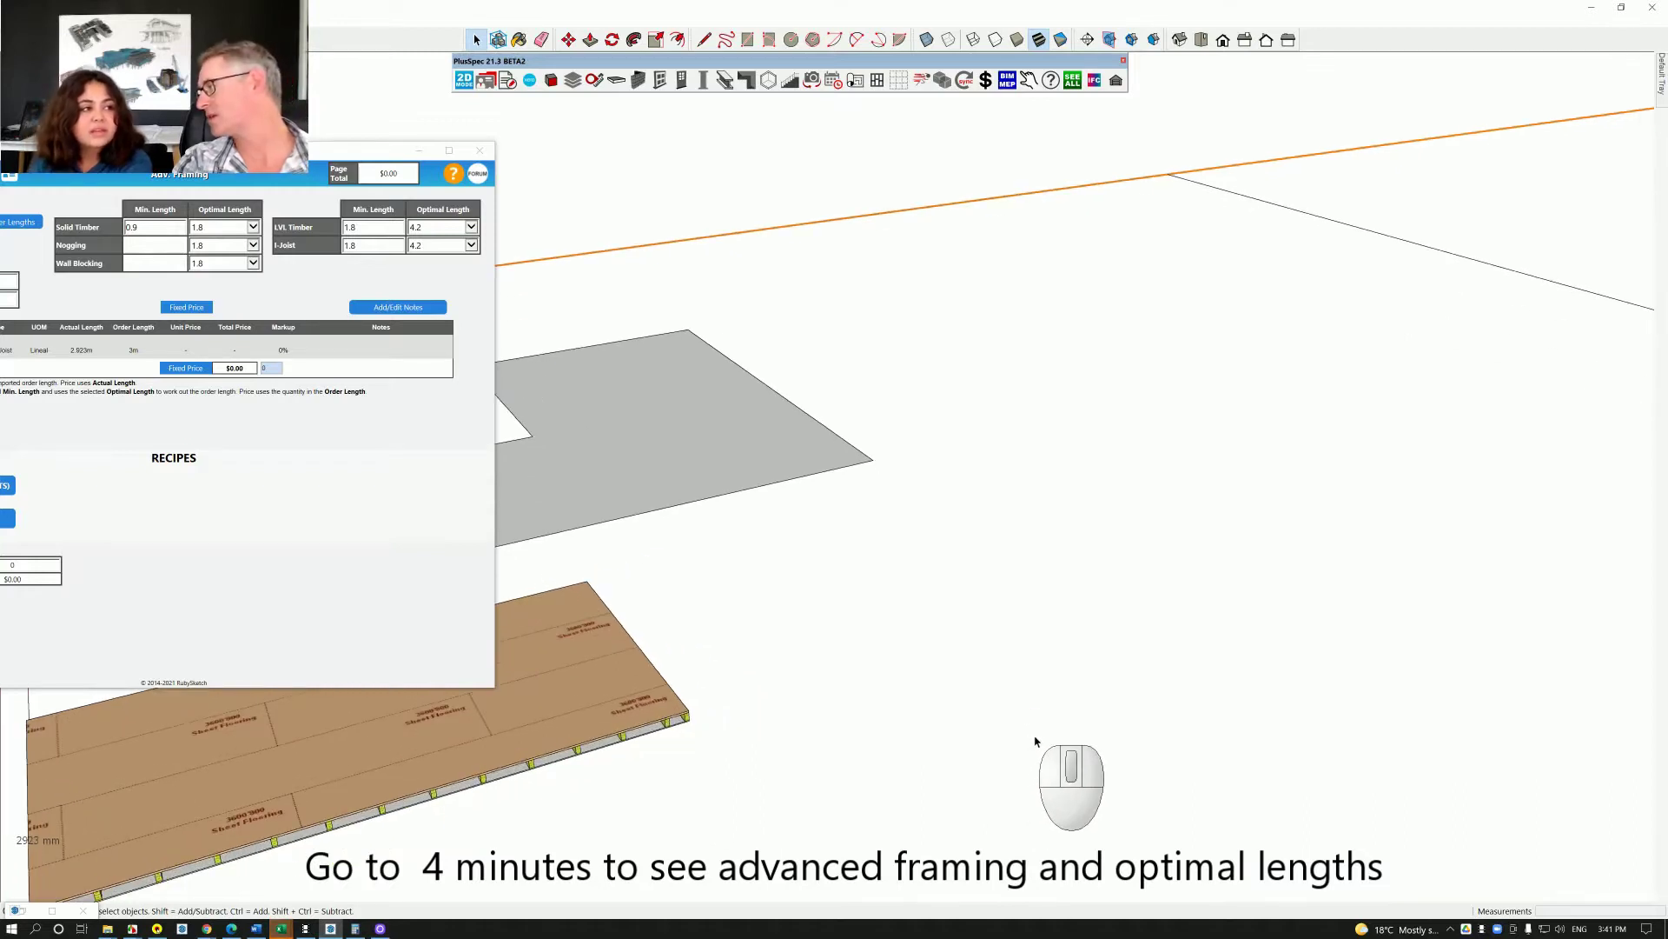
{"action": "key", "text": "w"}
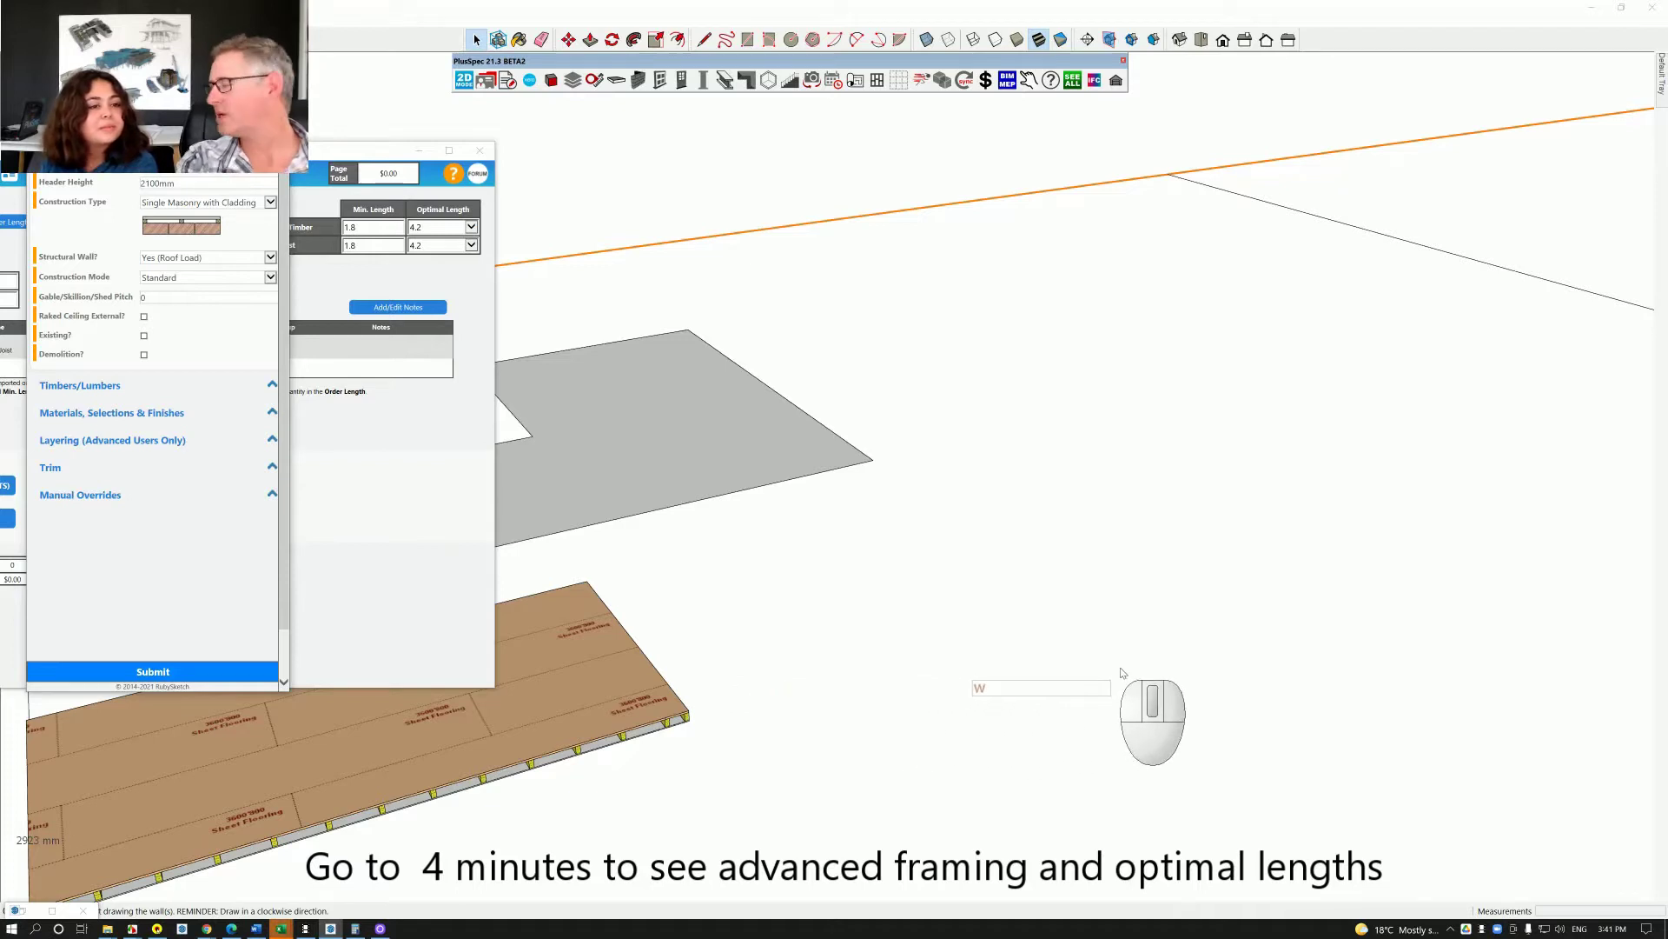
{"action": "left_click", "coordinate": [1034, 593]}
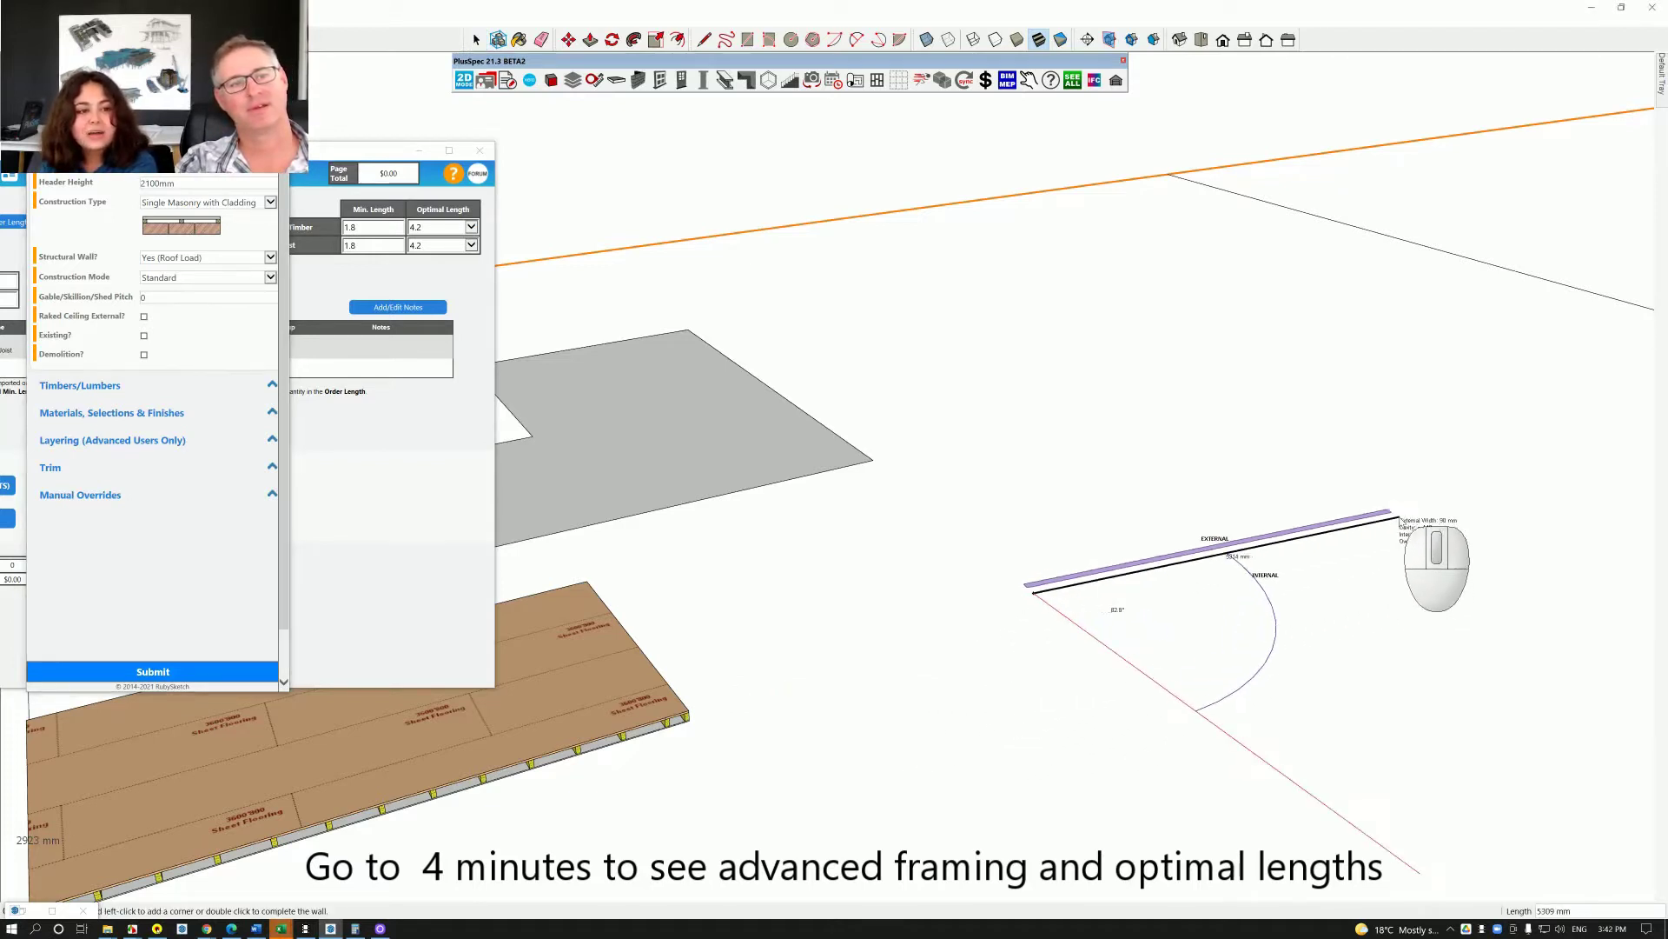
{"action": "left_click", "coordinate": [1356, 492]}
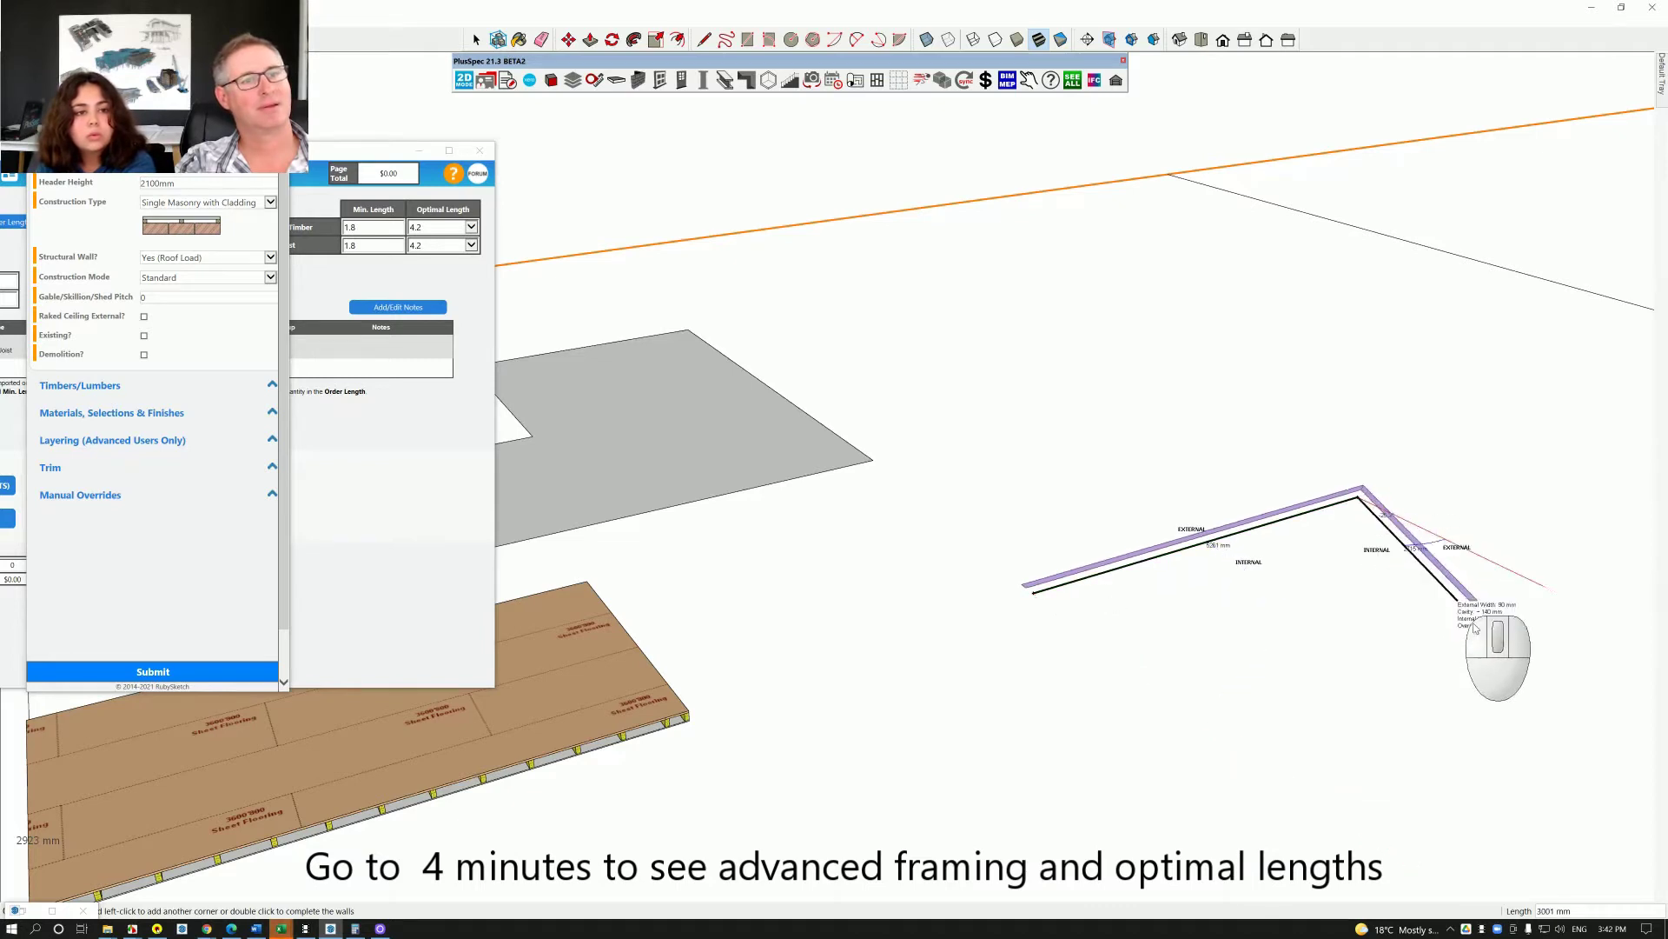
{"action": "left_click", "coordinate": [1590, 604]}
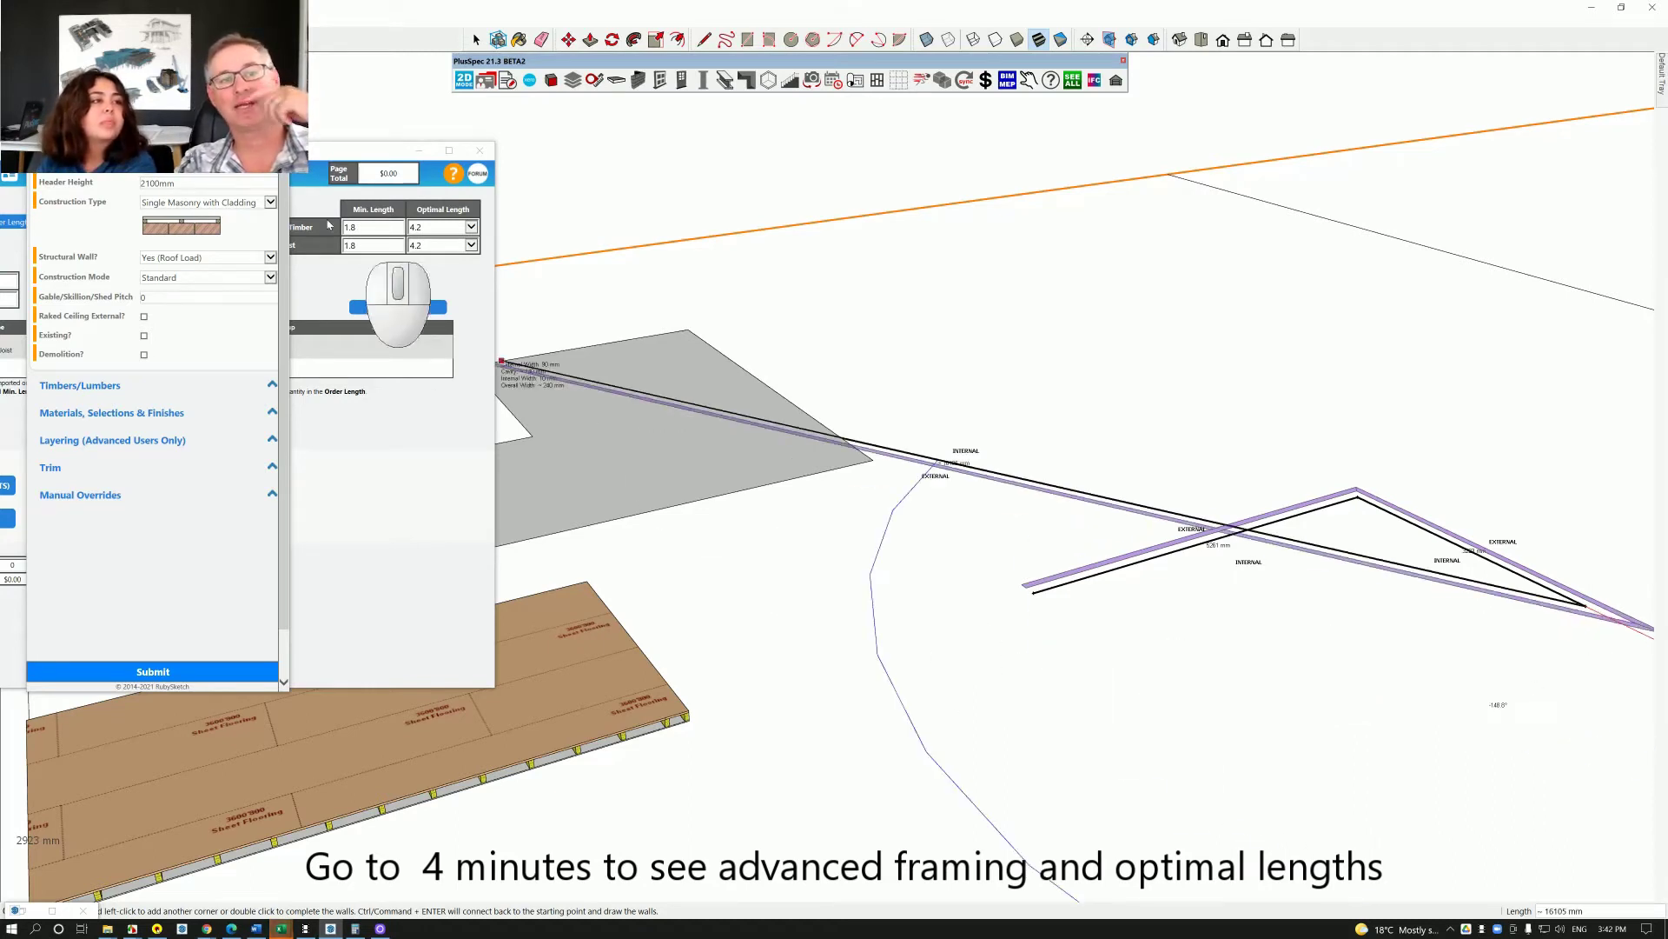
- Change the walls' construction type to Masonry Veneer and close the outline into a four-sided room
{"action": "left_click", "coordinate": [271, 202]}
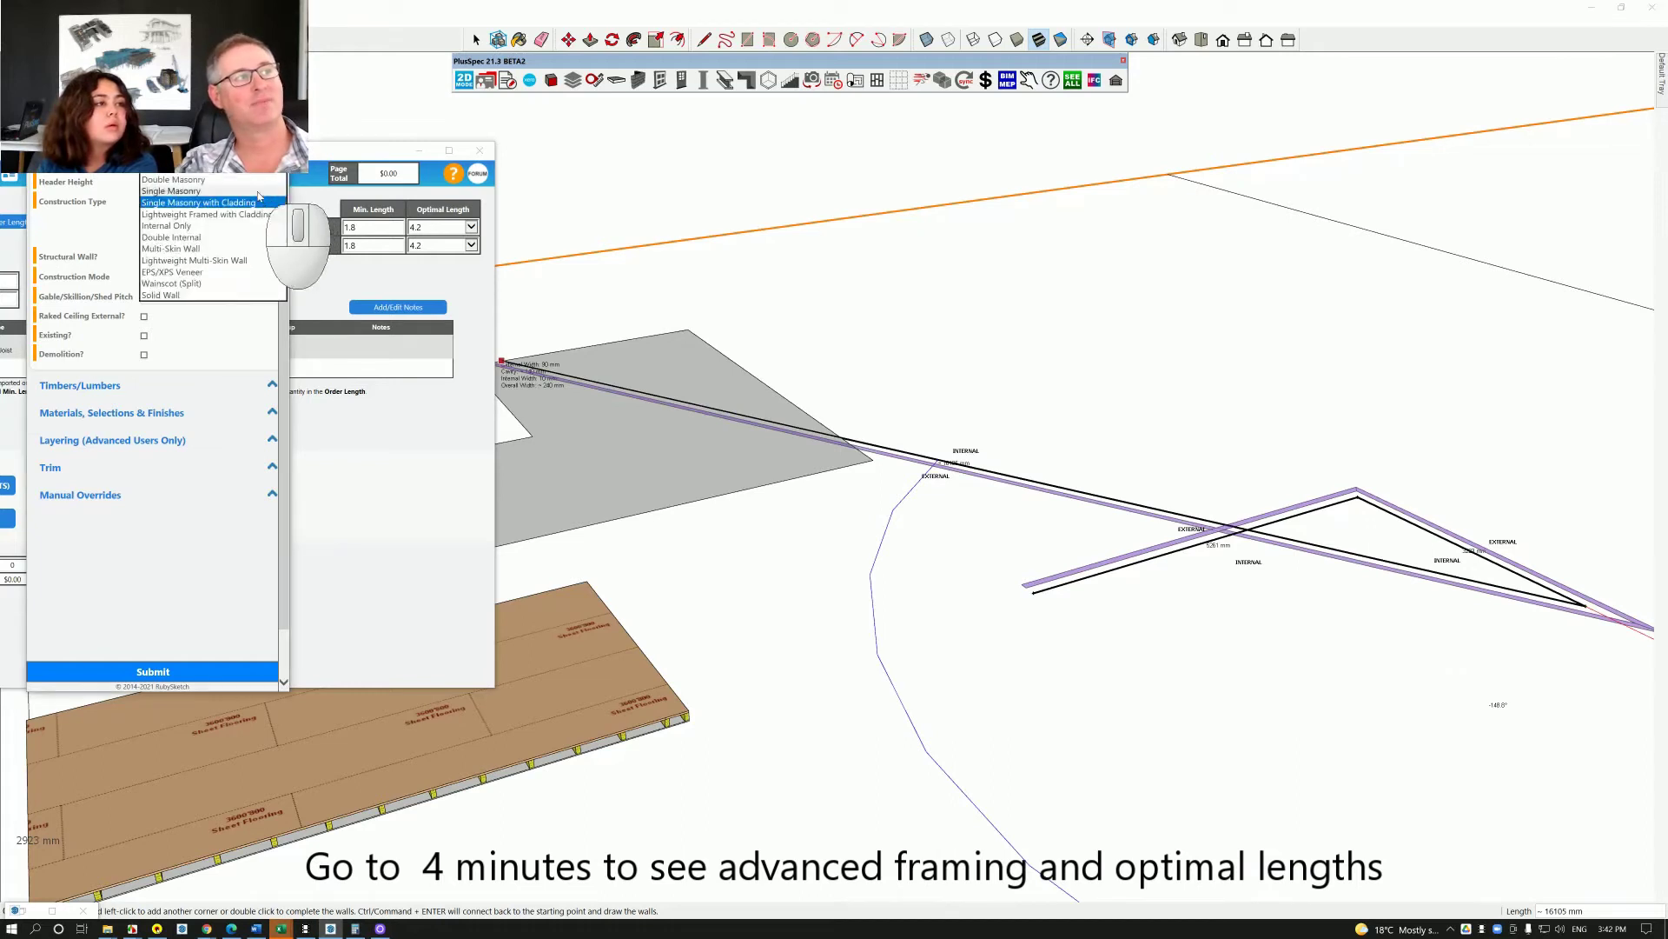
{"action": "left_click", "coordinate": [207, 167]}
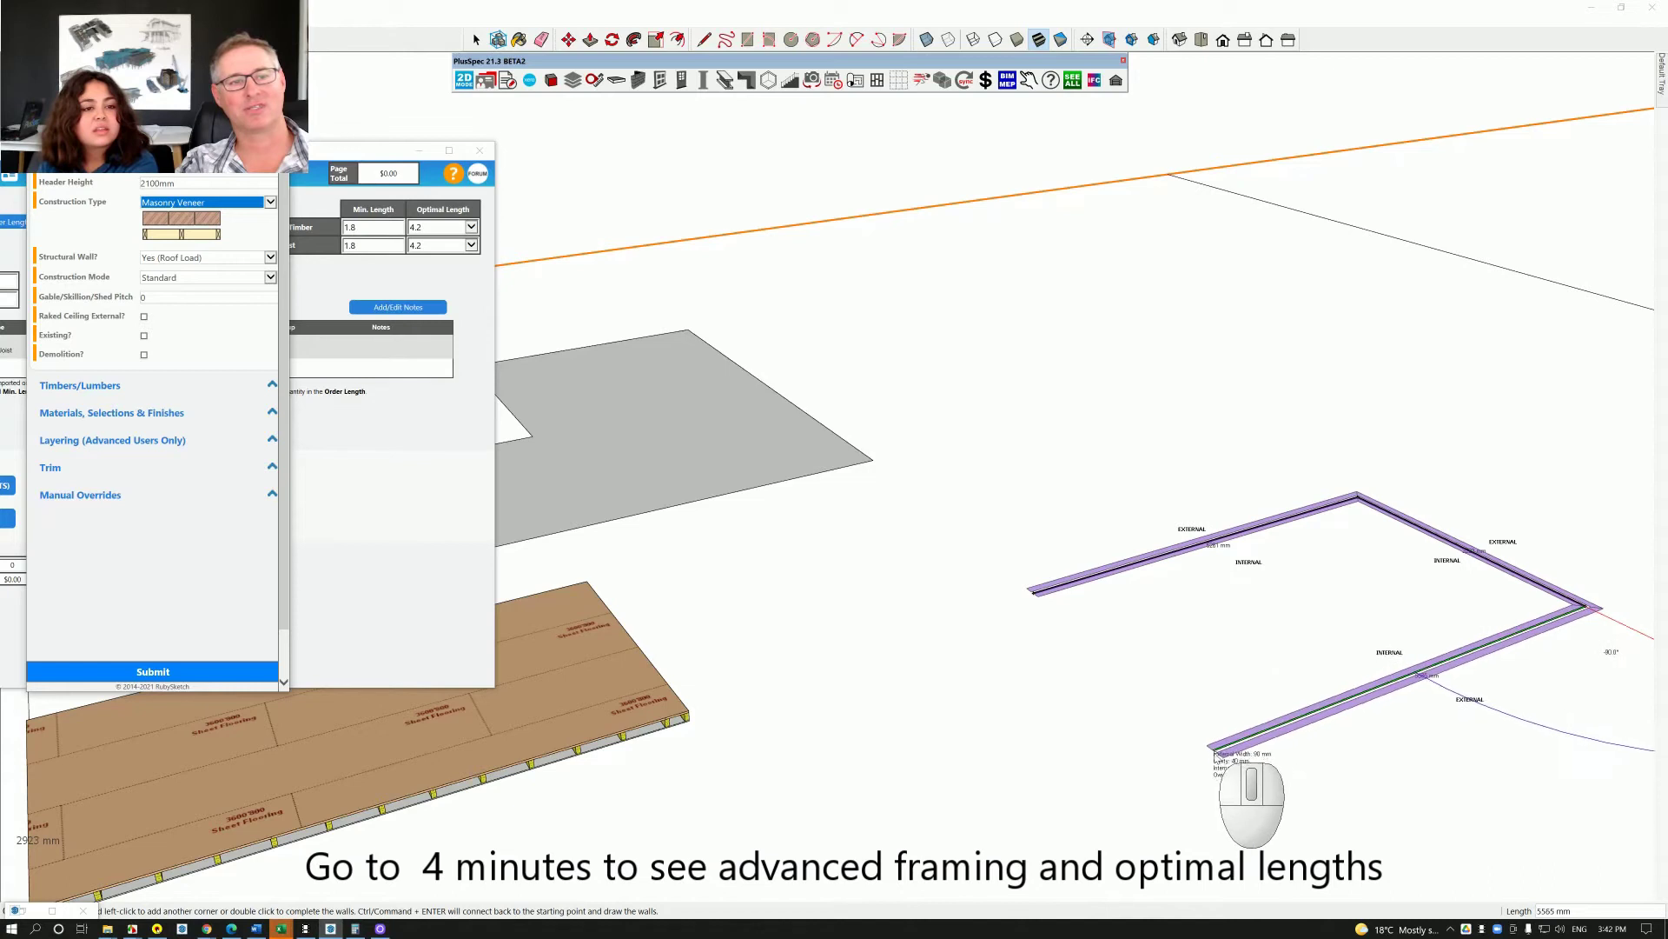
{"action": "left_click", "coordinate": [1206, 751]}
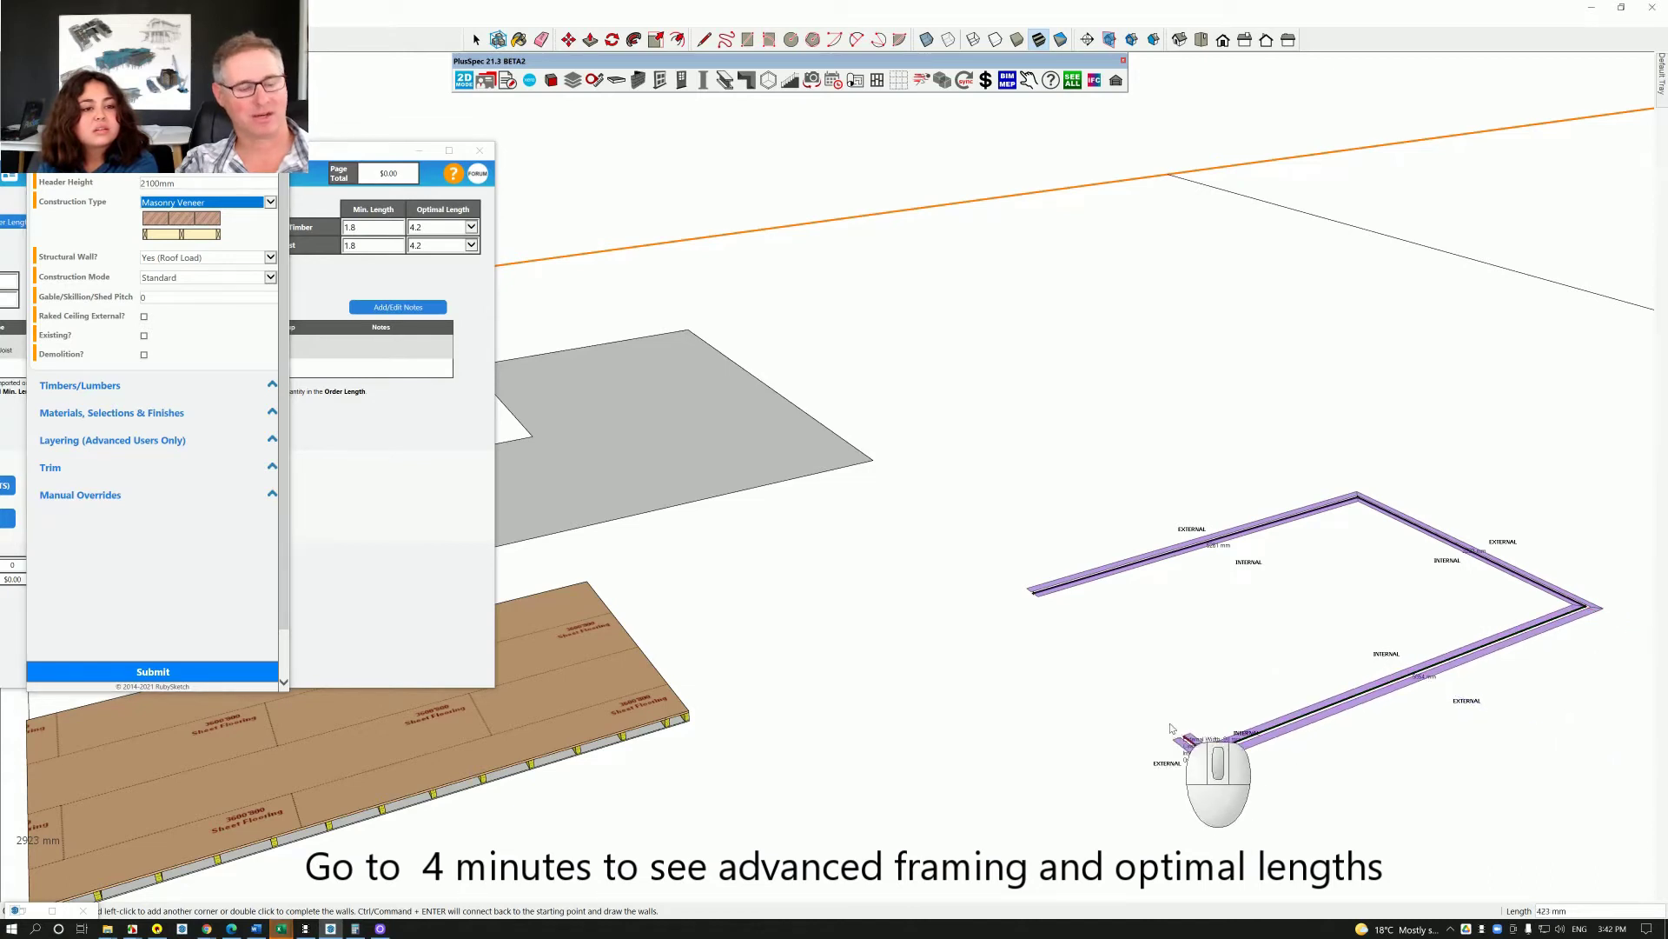
{"action": "left_click", "coordinate": [1034, 594]}
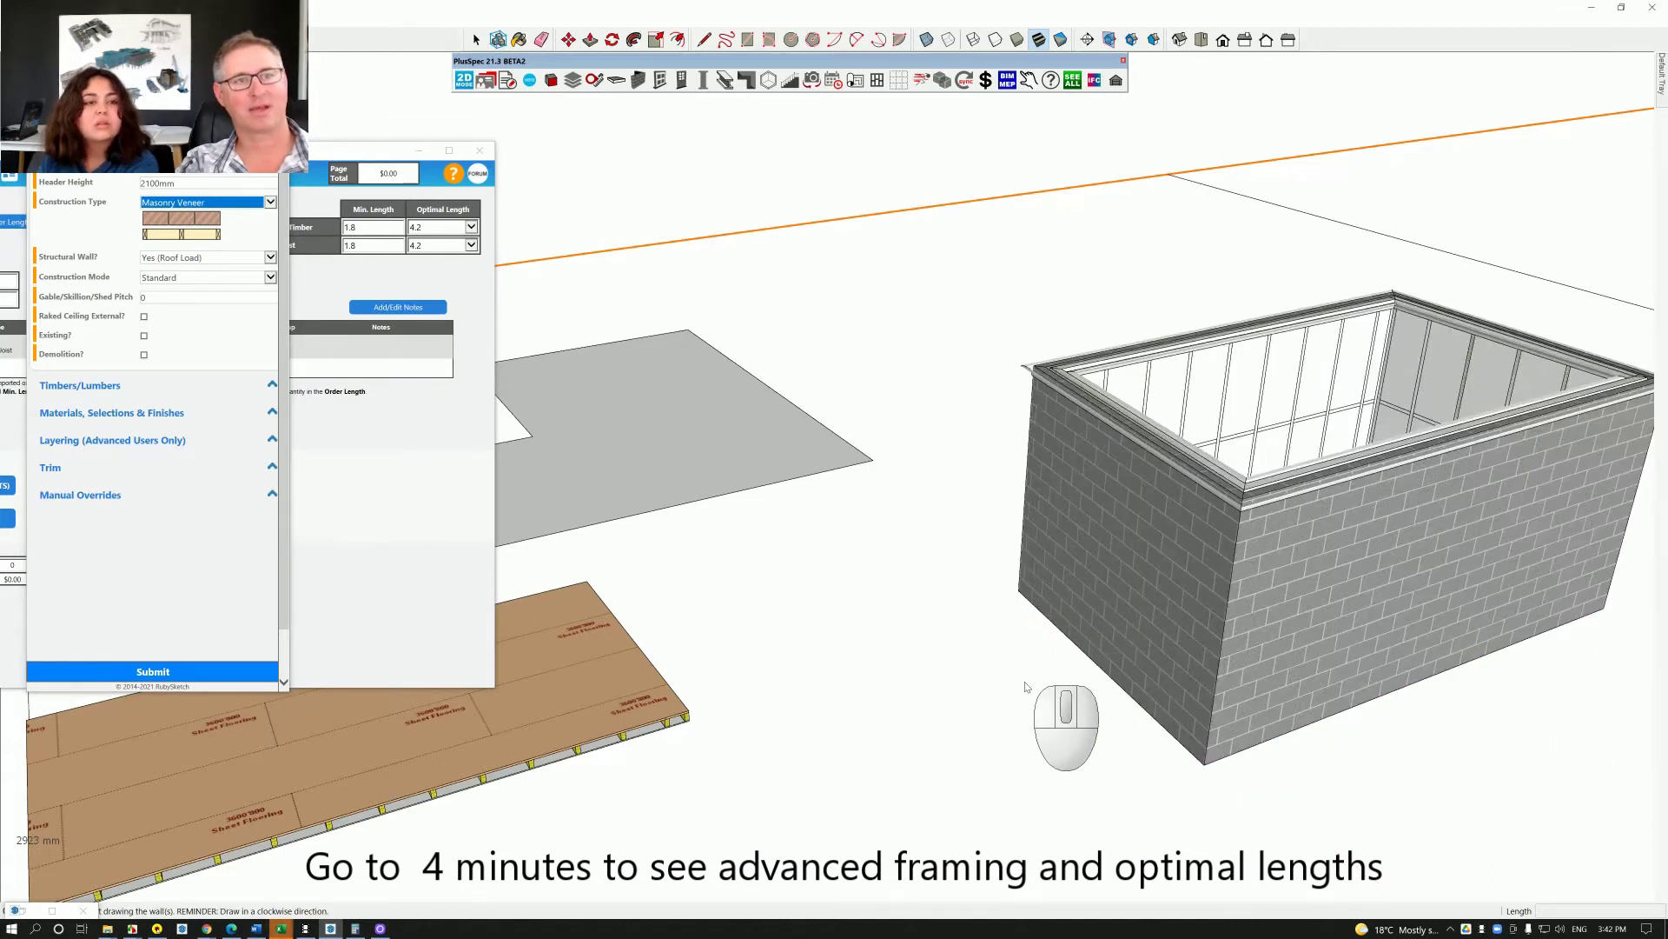
- Generate the model's scenes with the Scene Tool, using the All view set and the Colour working drawing style
{"action": "mouse_move", "coordinate": [1208, 658]}
{"action": "middle_mouse_down"}
{"action": "mouse_move", "coordinate": [920, 790]}
{"action": "mouse_move", "coordinate": [928, 753]}
{"action": "mouse_move", "coordinate": [944, 747]}
{"action": "mouse_move", "coordinate": [949, 778]}
{"action": "mouse_move", "coordinate": [950, 749]}
{"action": "middle_mouse_up"}
{"action": "scroll", "coordinate": [950, 748], "scroll_direction": "down", "scroll_amount": 1}
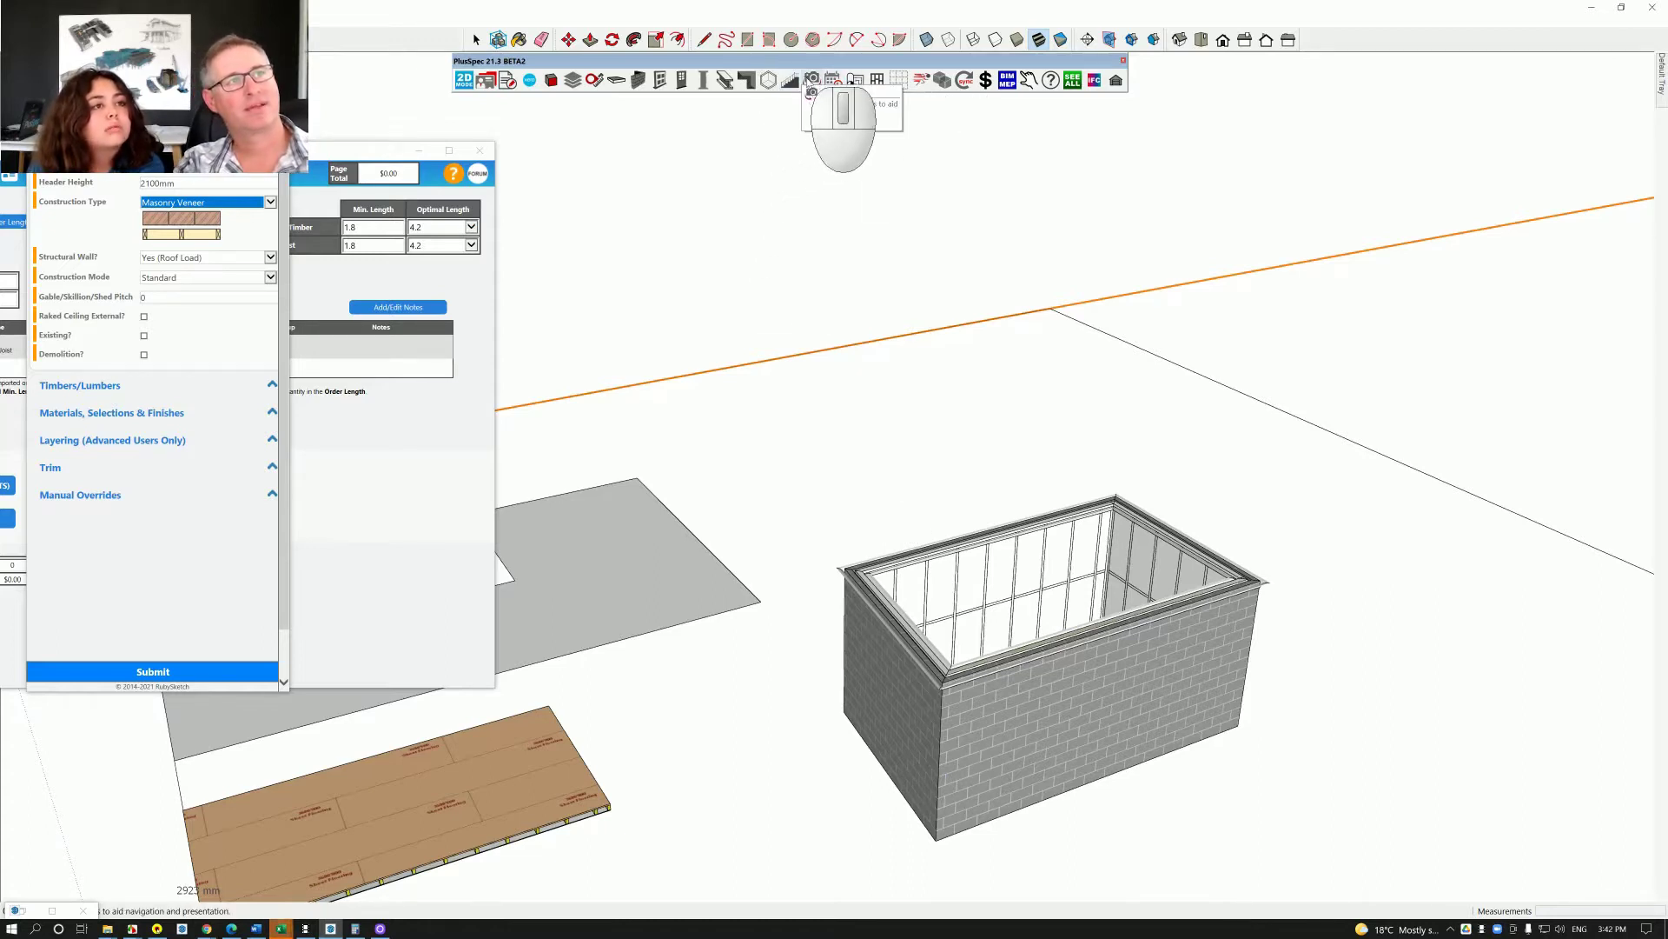
{"action": "left_click", "coordinate": [812, 83]}
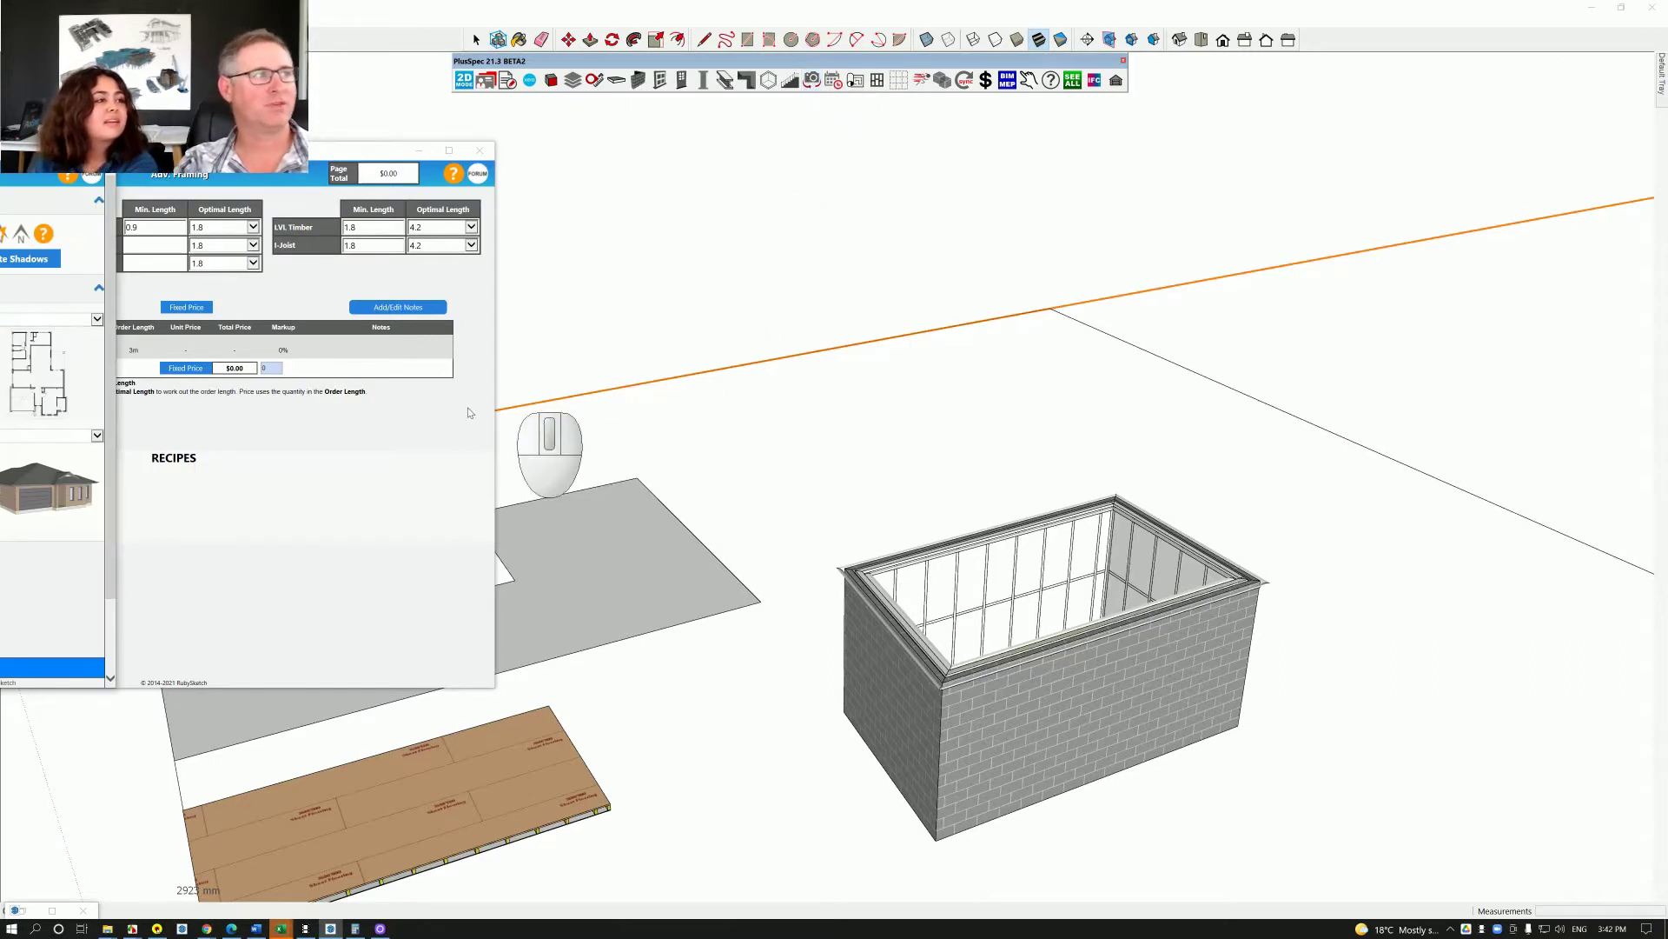
{"action": "scroll", "coordinate": [50, 195], "scroll_direction": "up", "scroll_amount": 1}
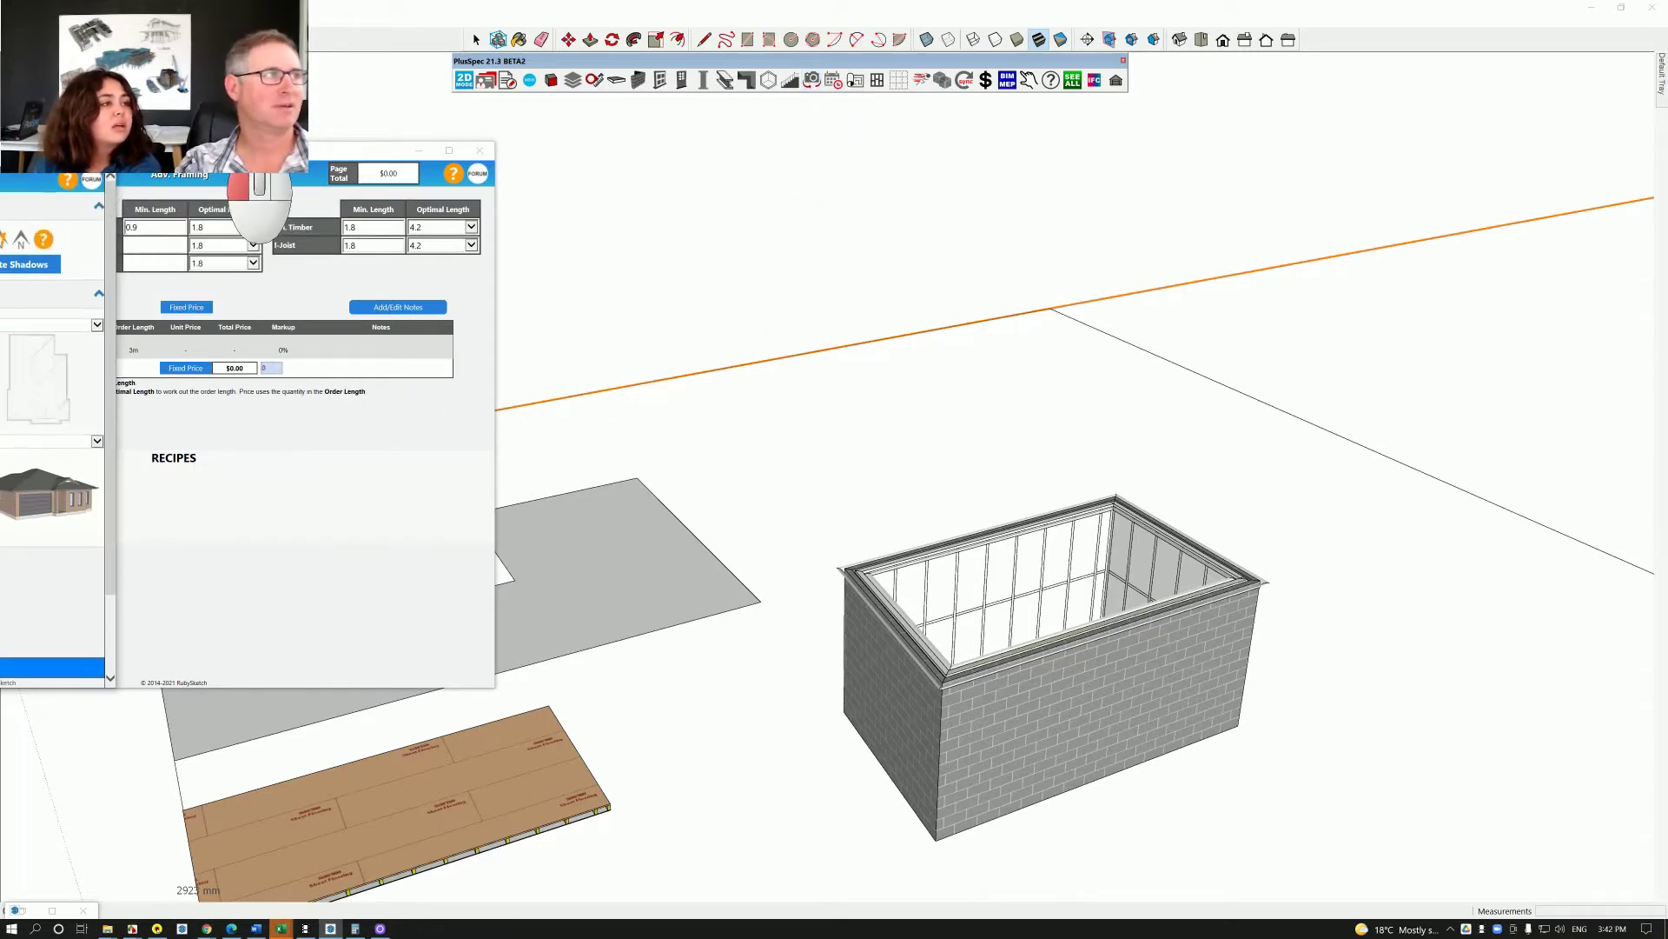
{"action": "scroll", "coordinate": [52, 213], "scroll_direction": "up", "scroll_amount": 2}
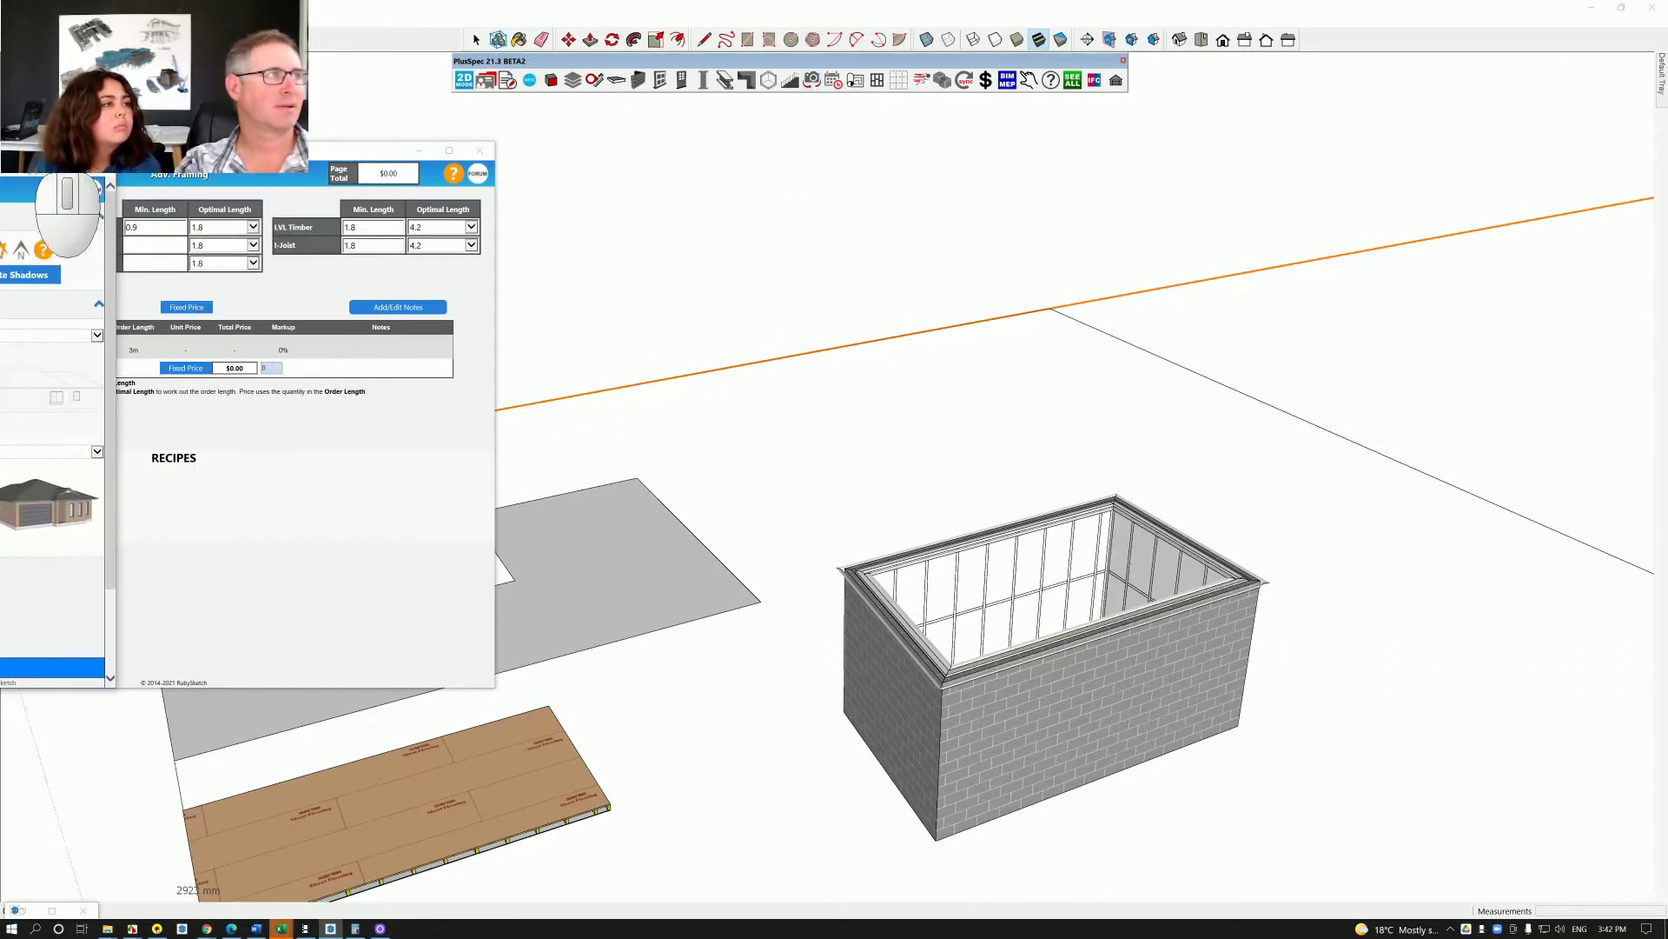
{"action": "left_click", "coordinate": [52, 335]}
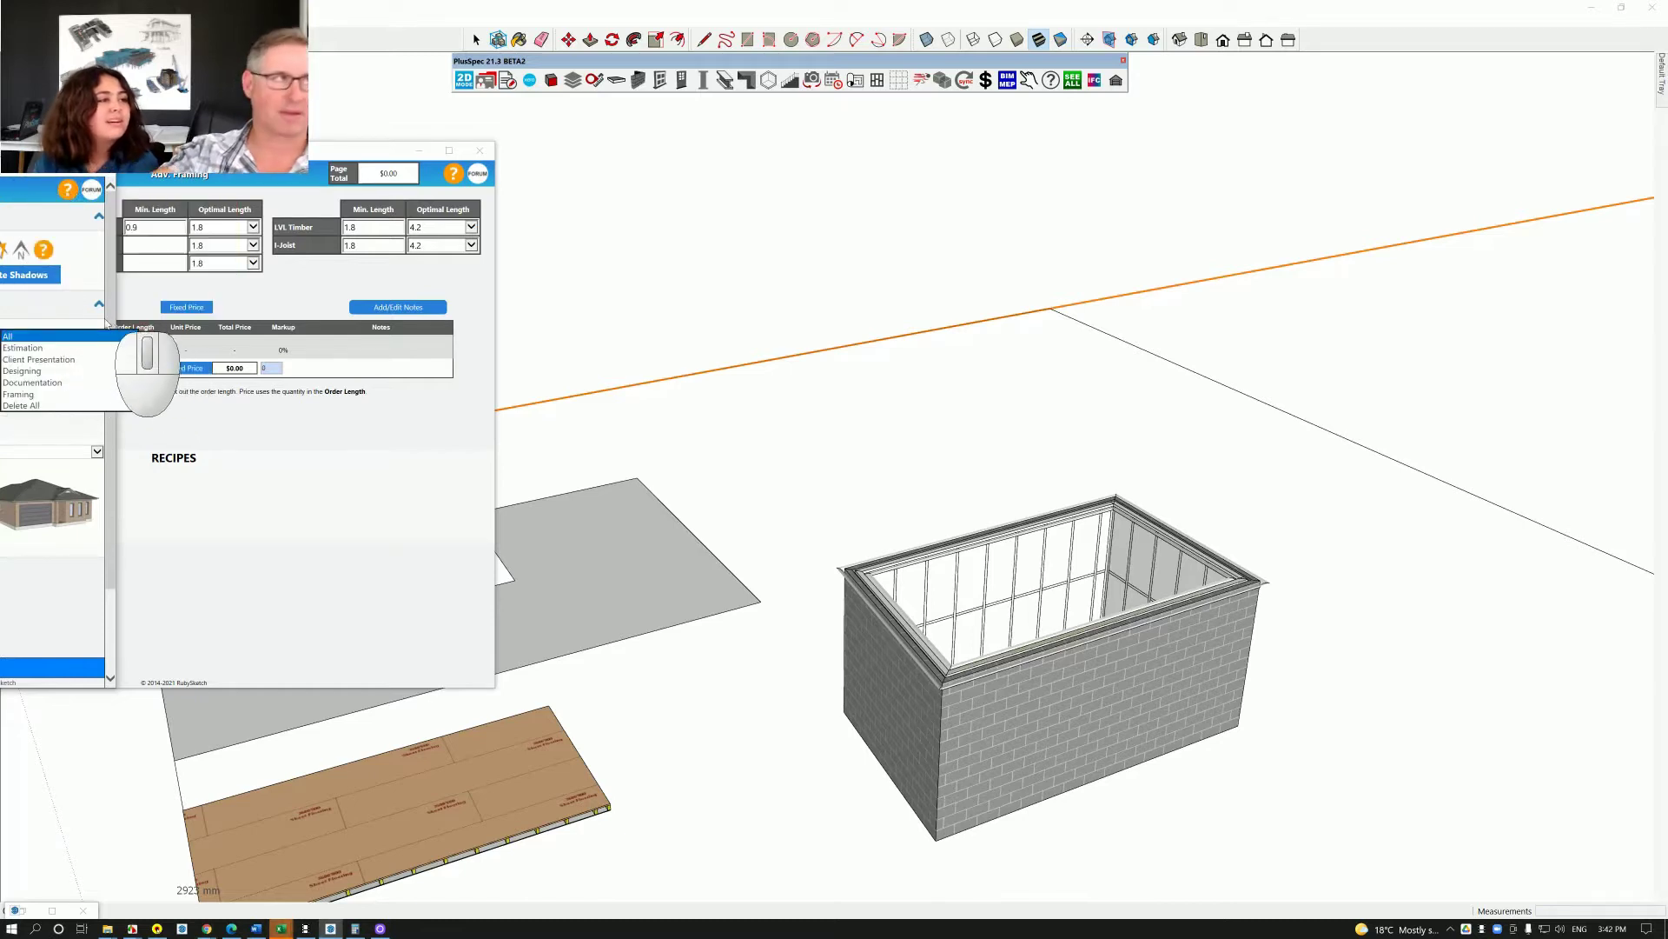
{"action": "left_click_drag", "start_coordinate": [17, 176], "coordinate": [279, 165]}
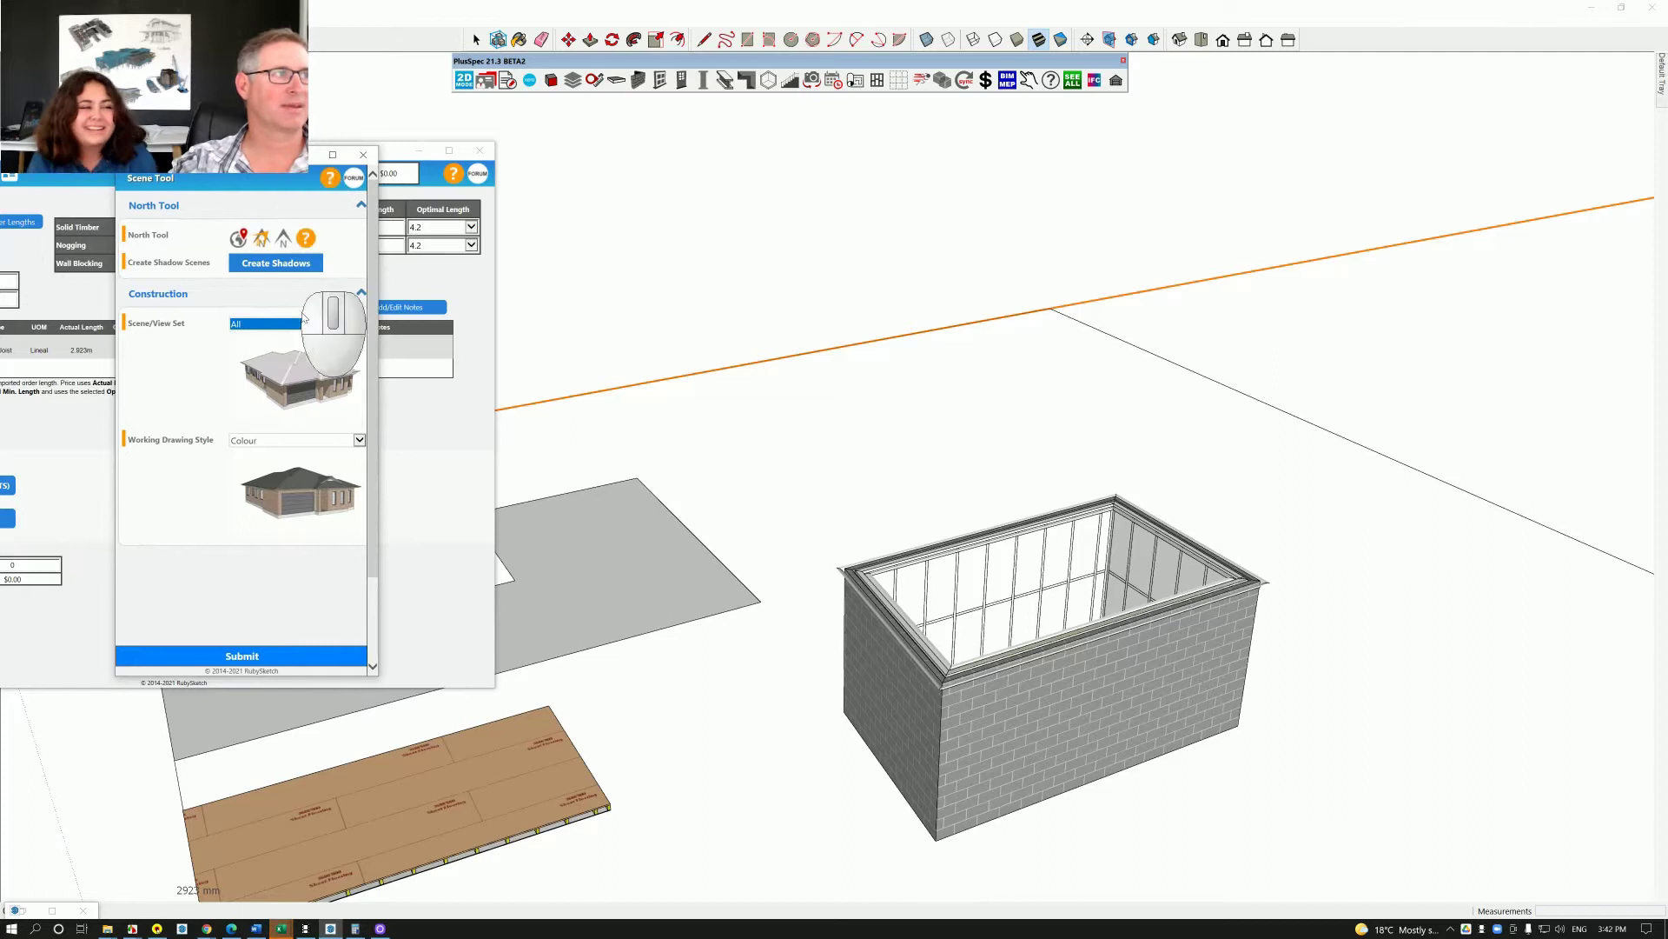
{"action": "left_click", "coordinate": [354, 654]}
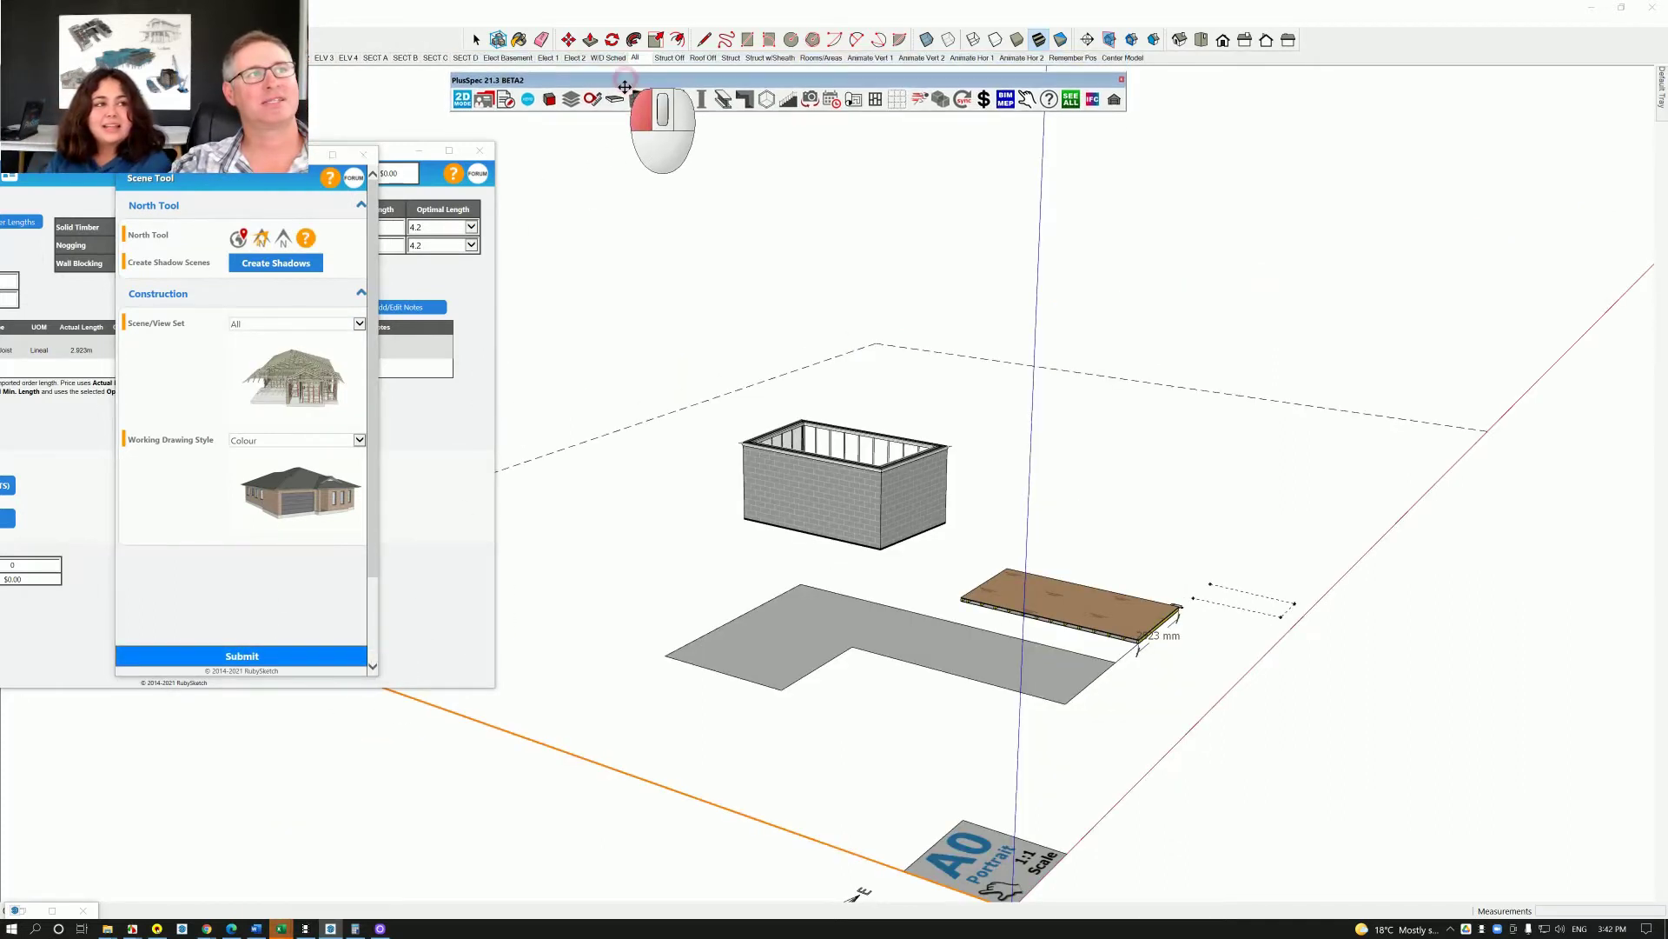
- Switch to the Struct scene and inspect the wall framing from several angles
{"action": "left_click", "coordinate": [731, 58]}
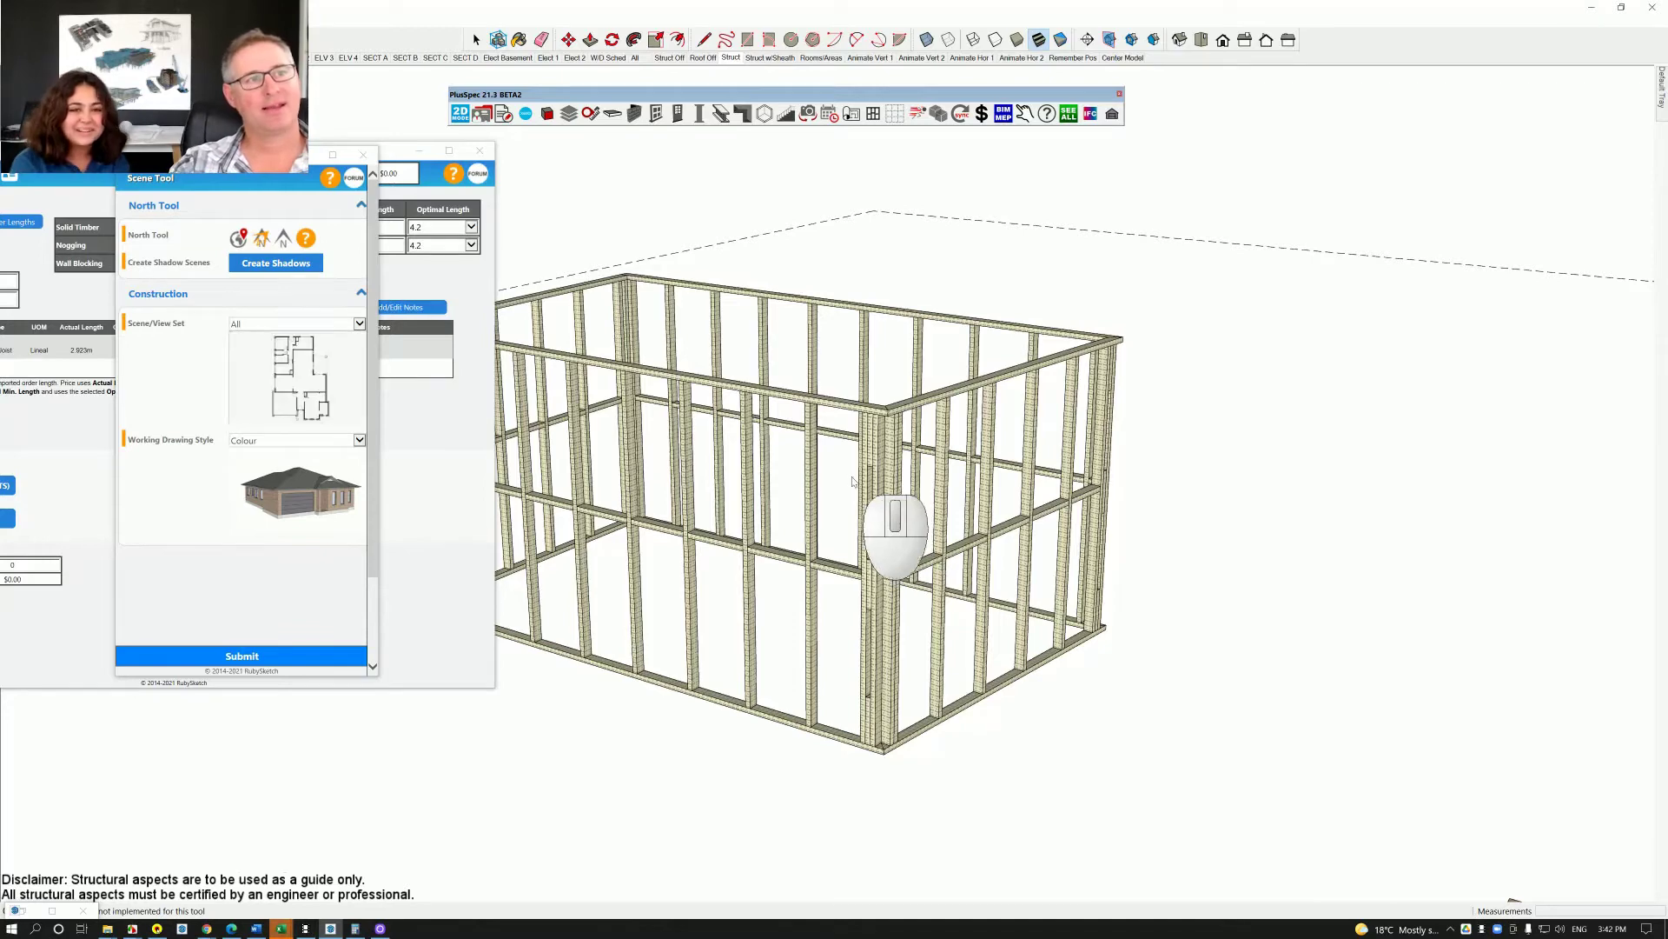
{"action": "middle_click_drag", "start_coordinate": [888, 436], "coordinate": [828, 459]}
{"action": "scroll", "coordinate": [695, 418], "scroll_direction": "up", "scroll_amount": 3}
{"action": "middle_click_drag", "start_coordinate": [661, 405], "coordinate": [1092, 487]}
{"action": "scroll", "coordinate": [921, 401], "scroll_direction": "down", "scroll_amount": 3}
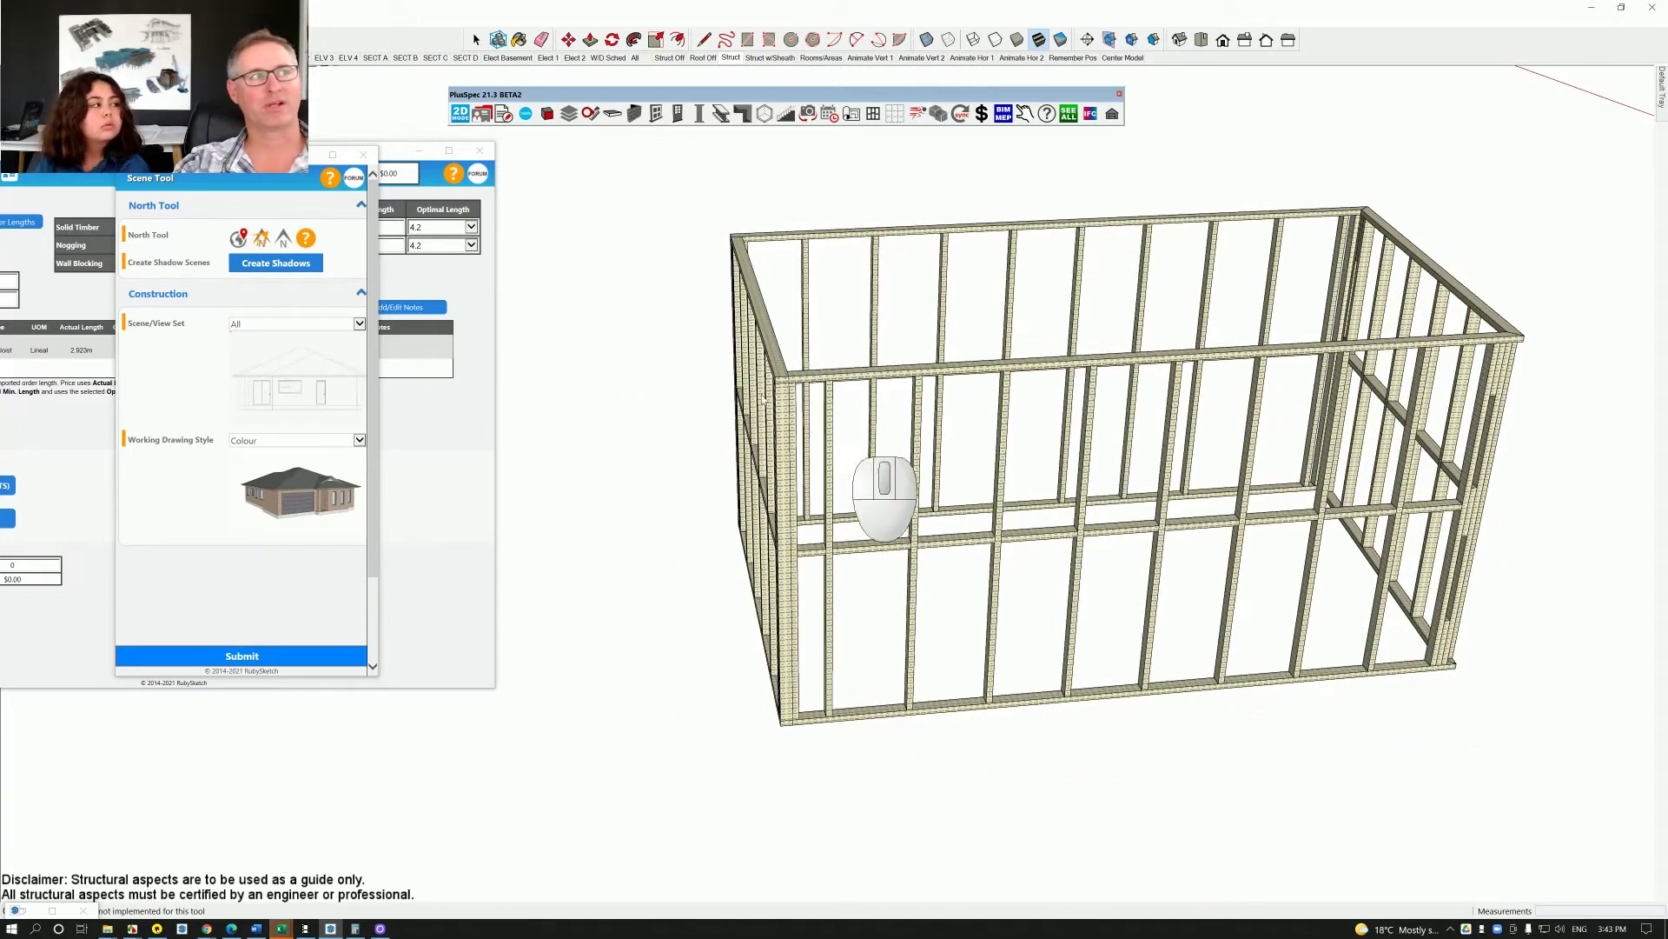
- Close the Scene Tool and the old takeoff, turning on all the geometry in the model
{"action": "left_click", "coordinate": [363, 155]}
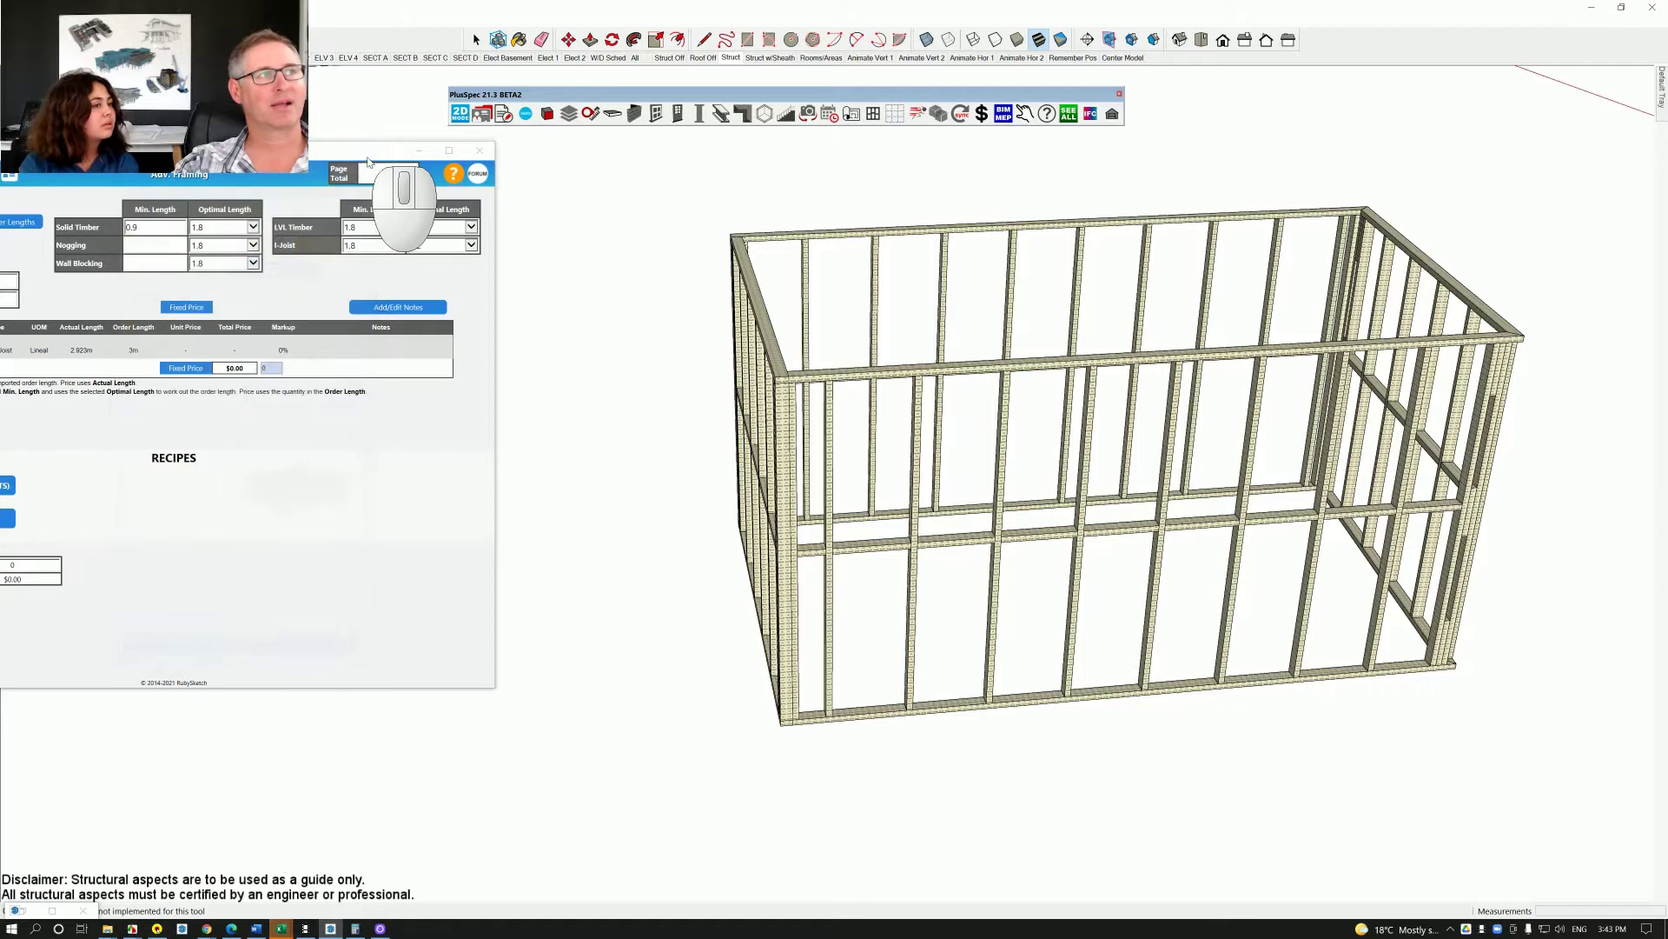
{"action": "left_click_drag", "start_coordinate": [286, 150], "coordinate": [489, 159]}
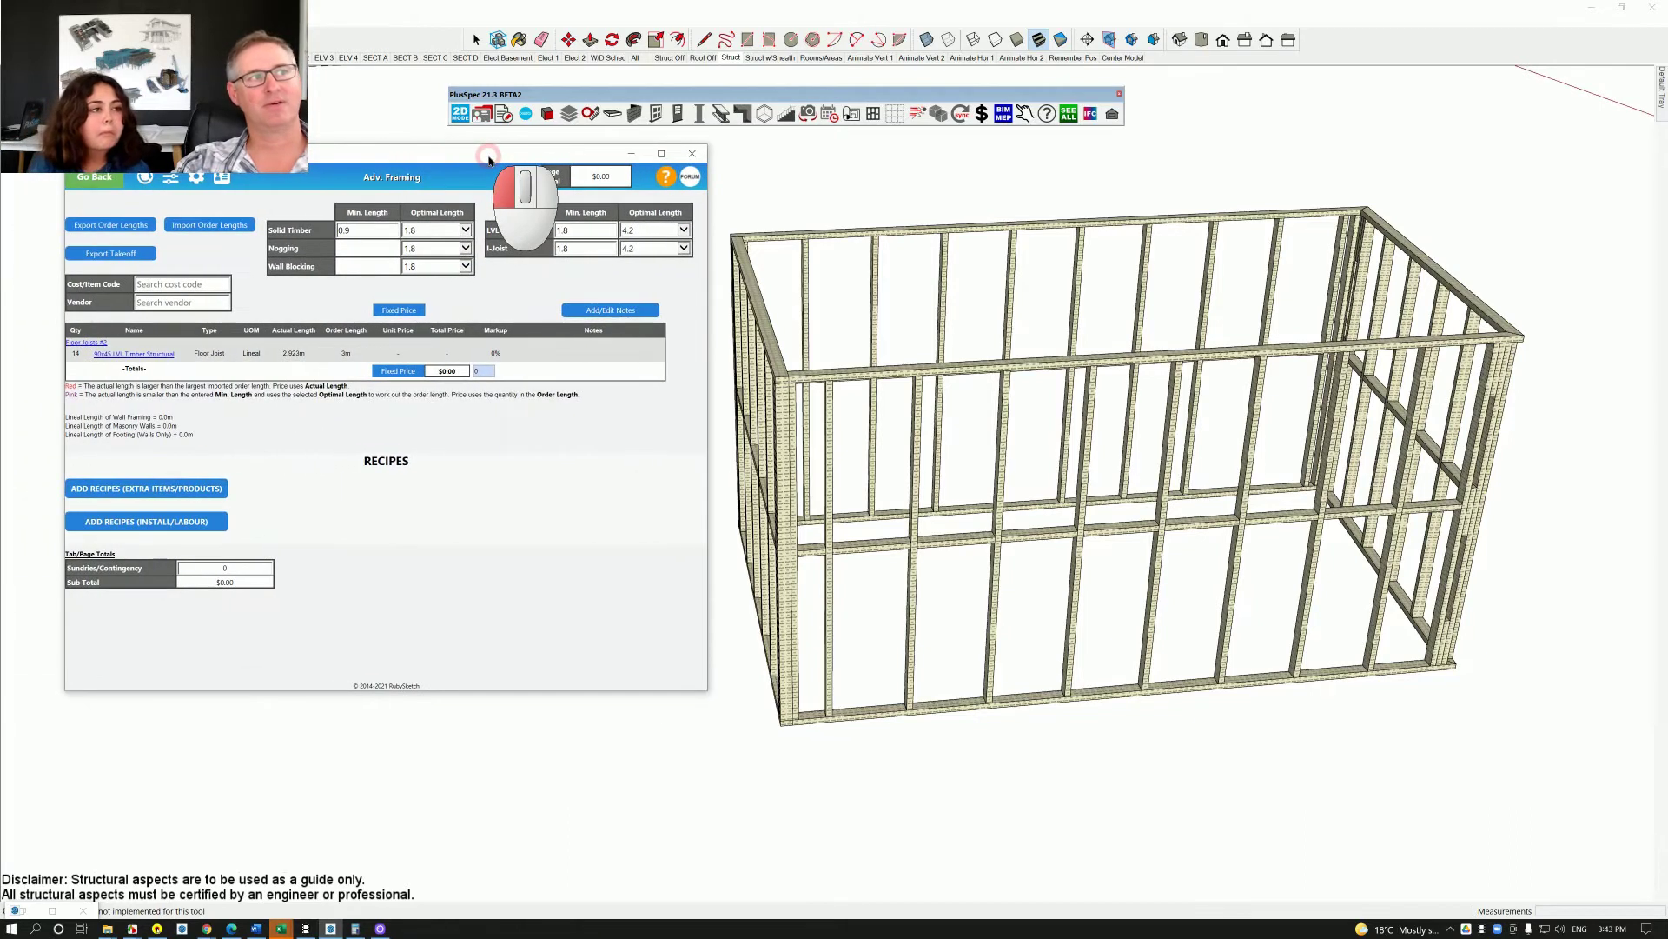
{"action": "left_click", "coordinate": [145, 179]}
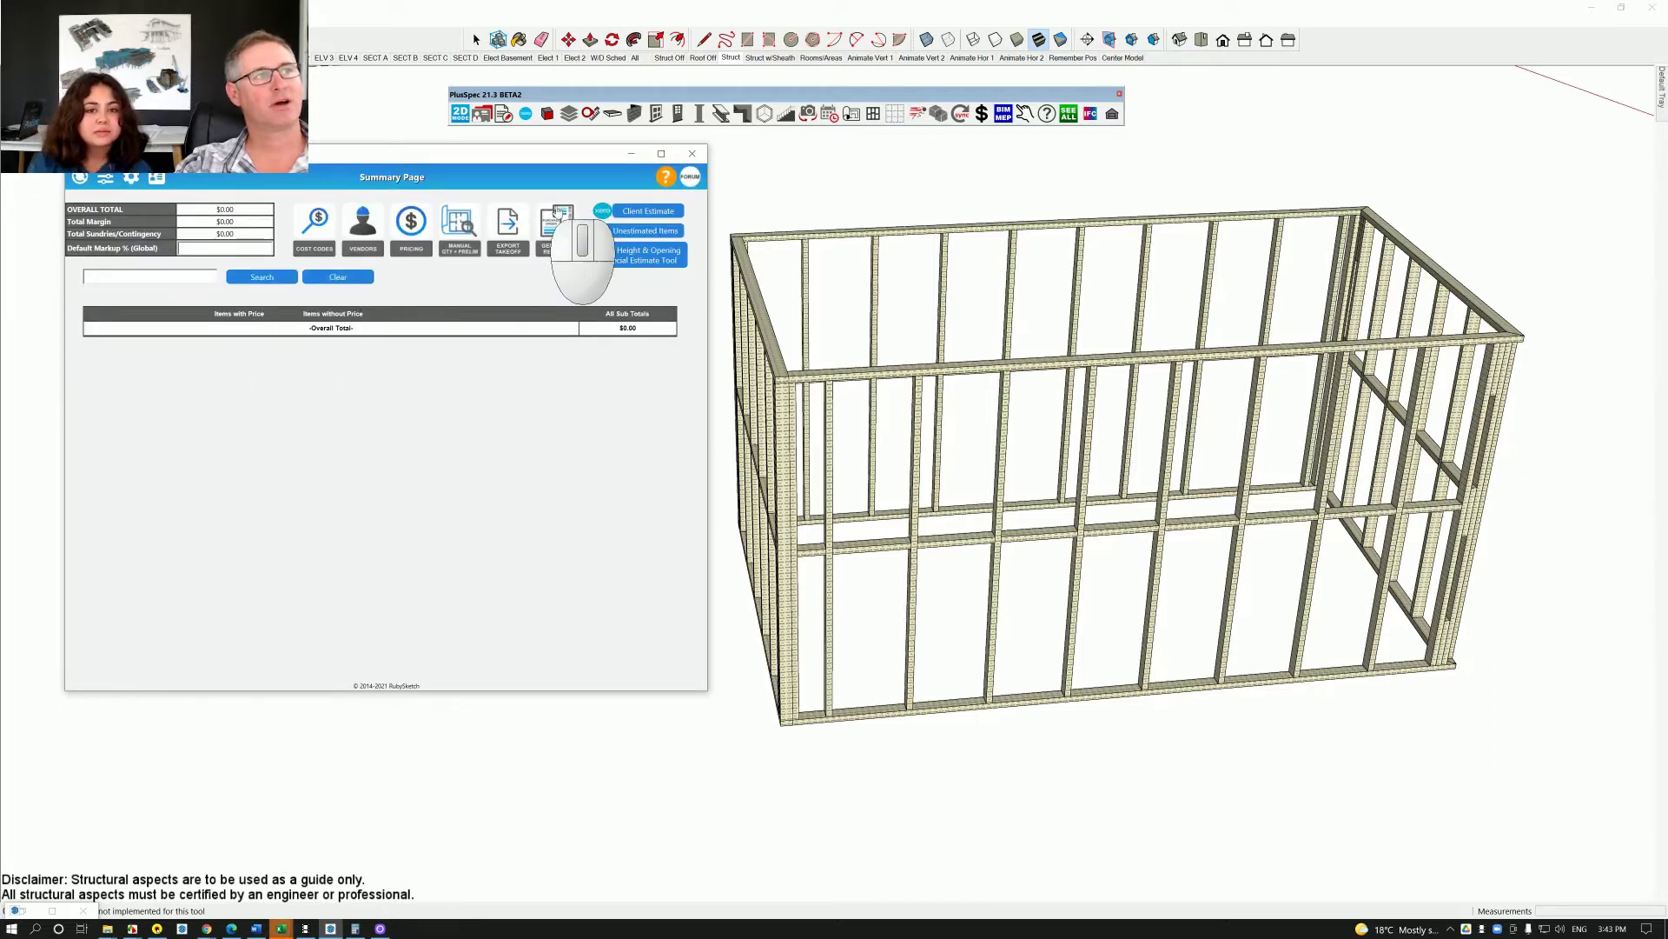
{"action": "left_click", "coordinate": [692, 153]}
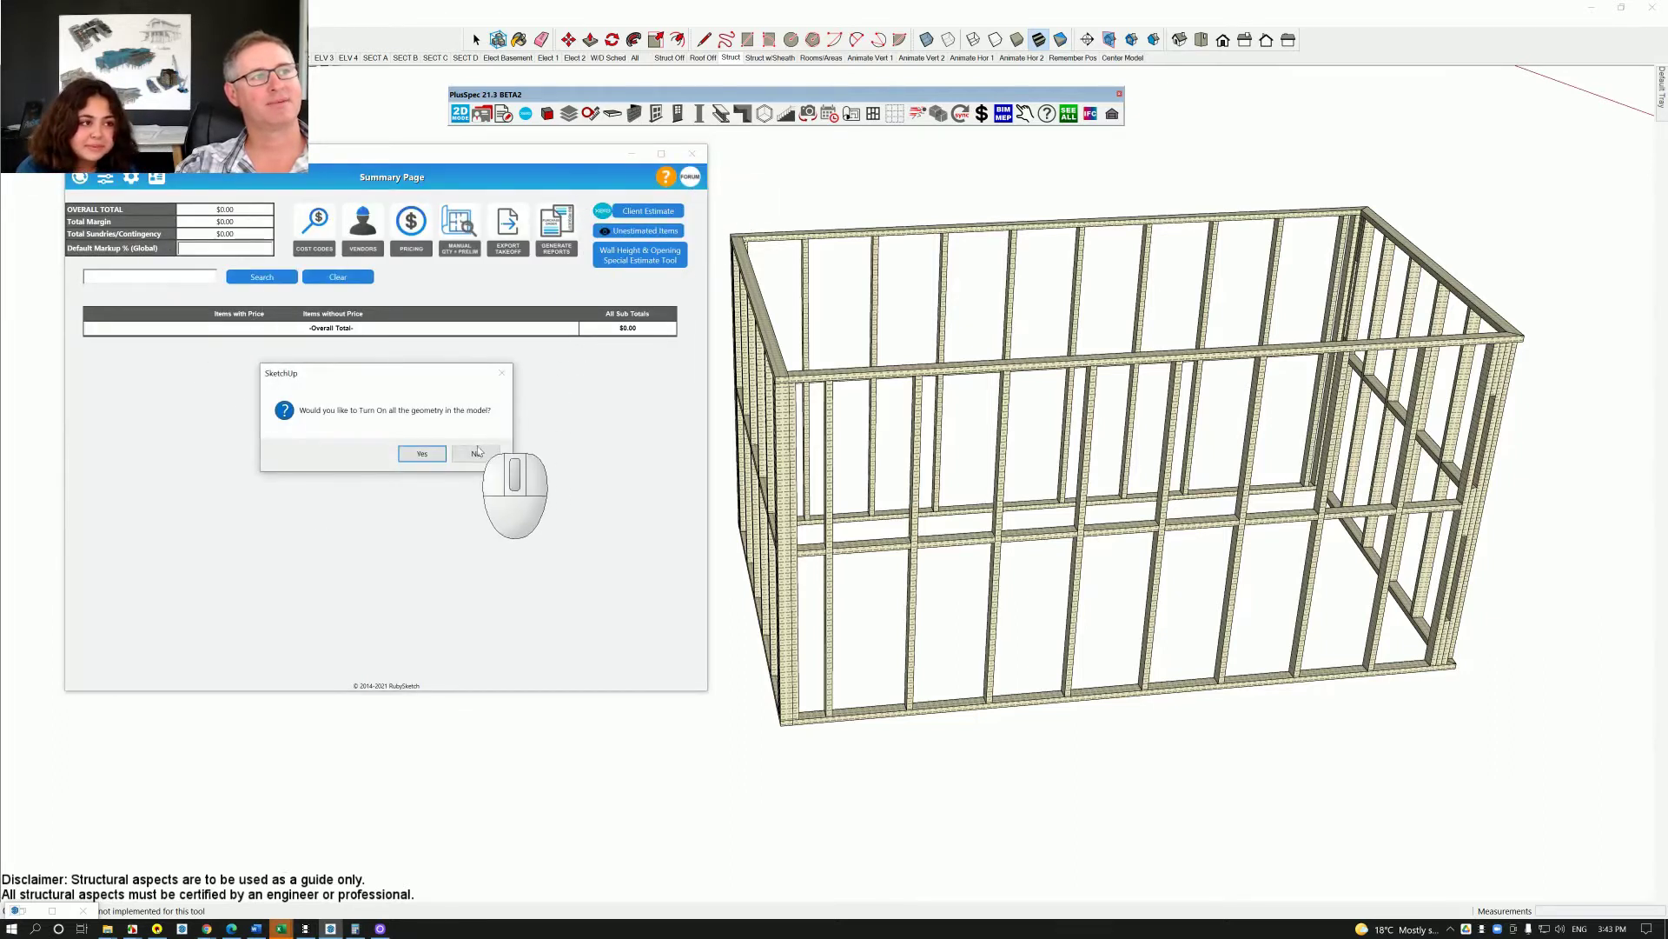
{"action": "left_click", "coordinate": [423, 453]}
{"action": "scroll", "coordinate": [682, 404], "scroll_direction": "down", "scroll_amount": 3}
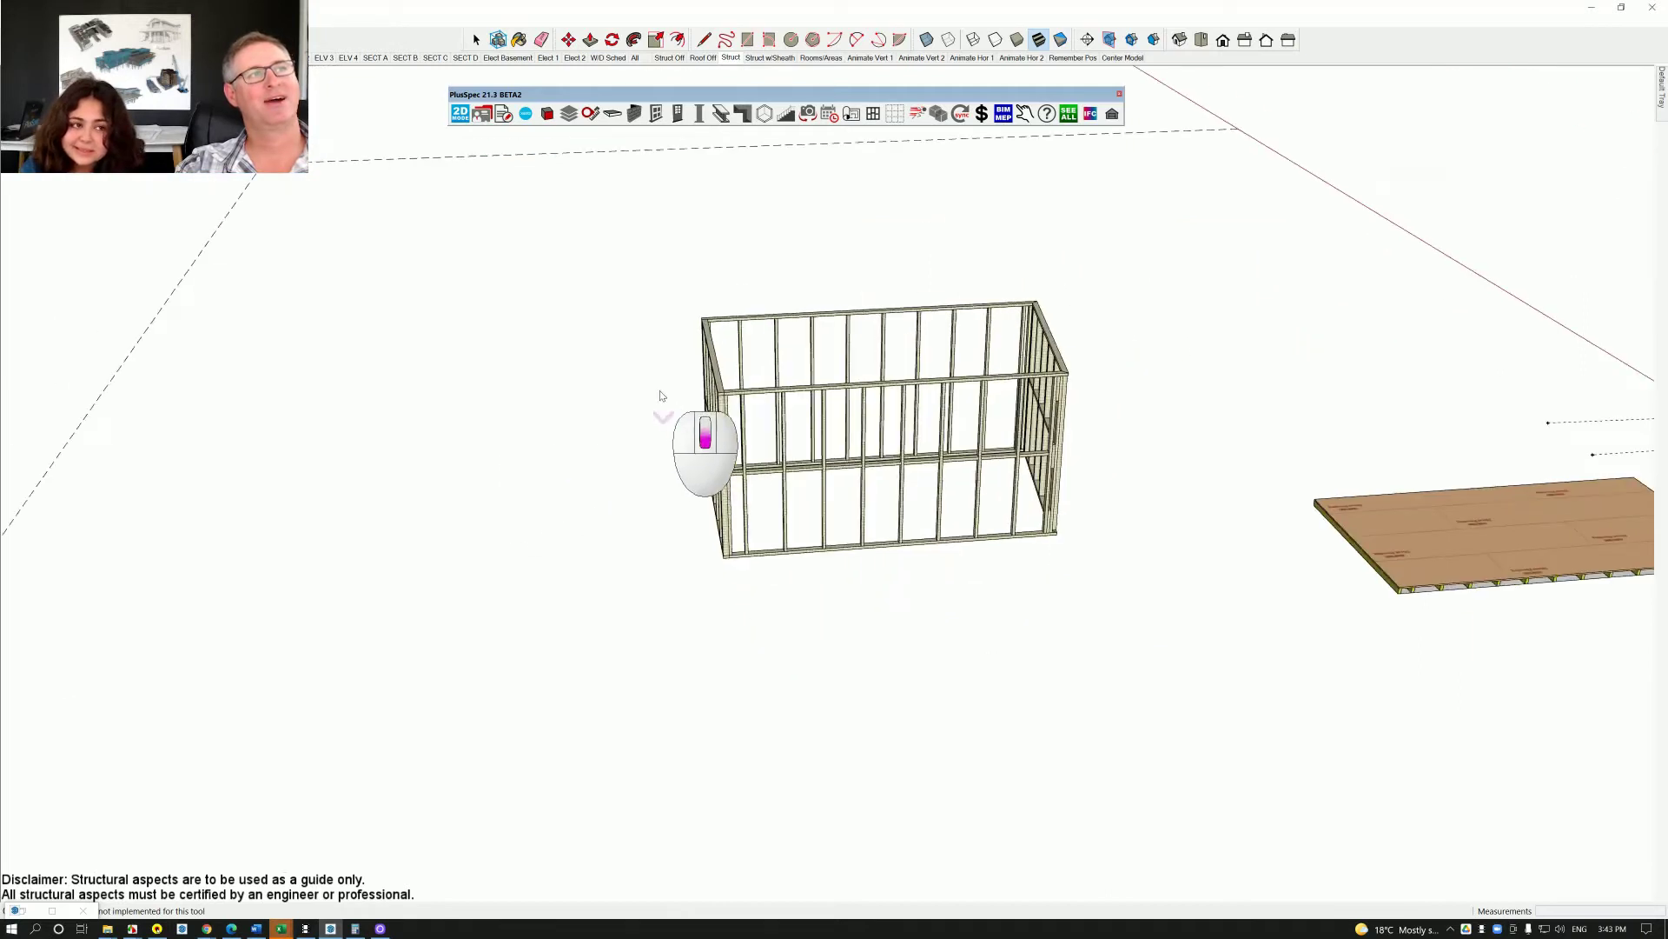
- Generate a new takeoff of the model and expand its Framing category
{"action": "left_click", "coordinate": [504, 114]}
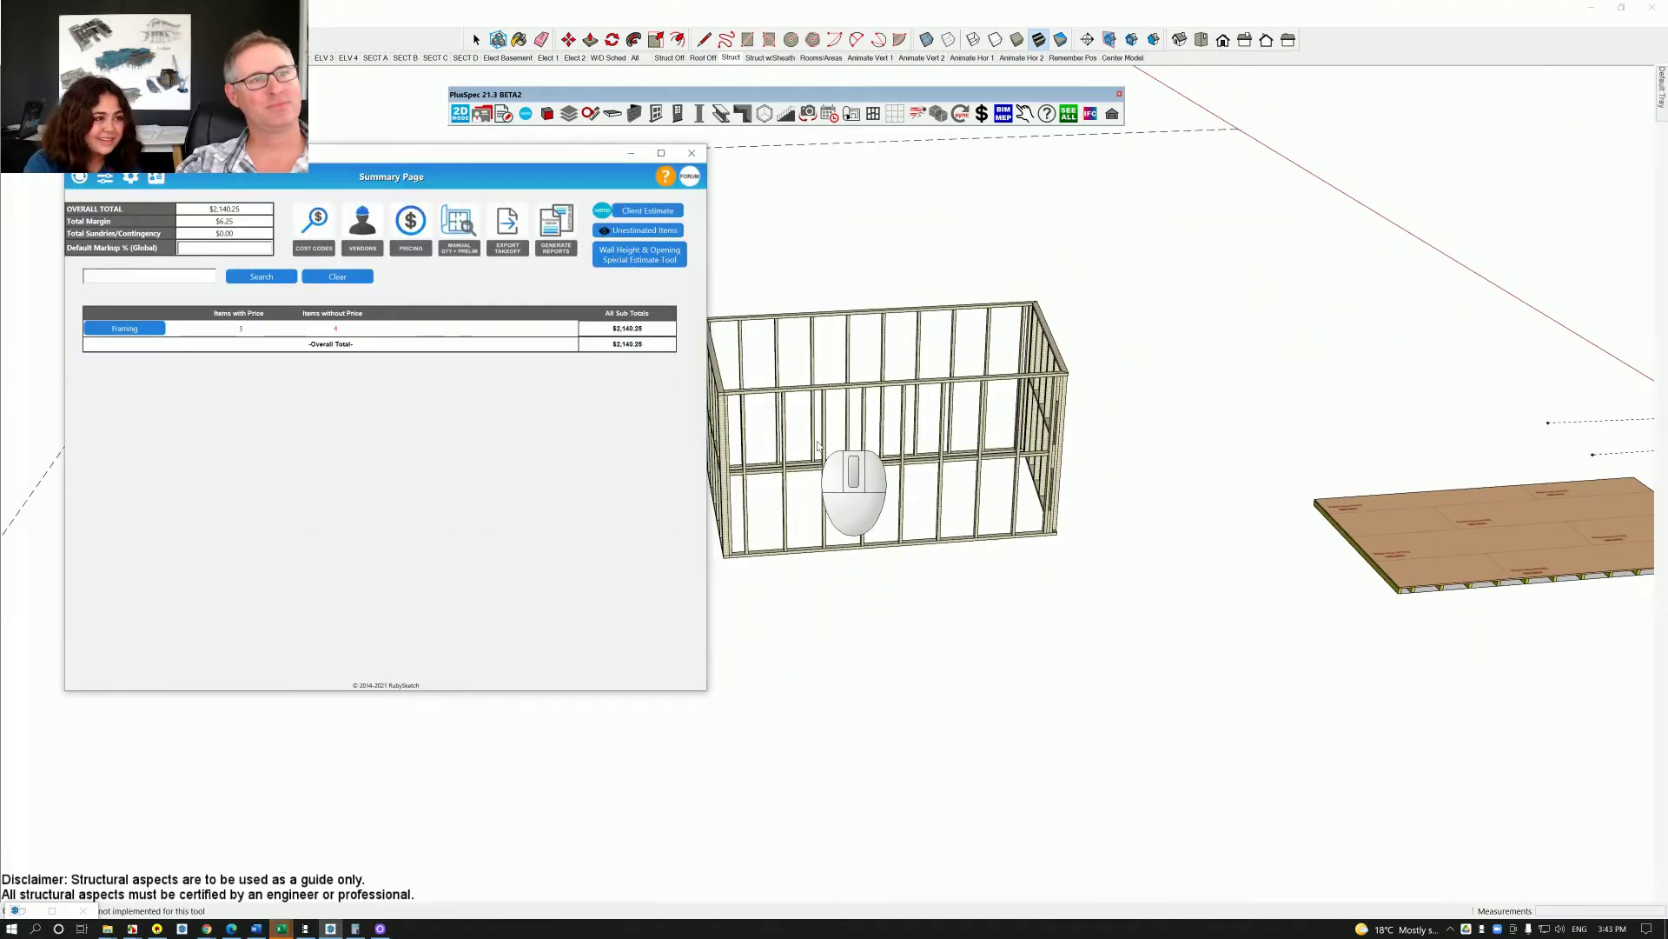
{"action": "scroll", "coordinate": [817, 446], "scroll_direction": "down", "scroll_amount": 2}
{"action": "middle_click_drag", "start_coordinate": [815, 445], "coordinate": [808, 445]}
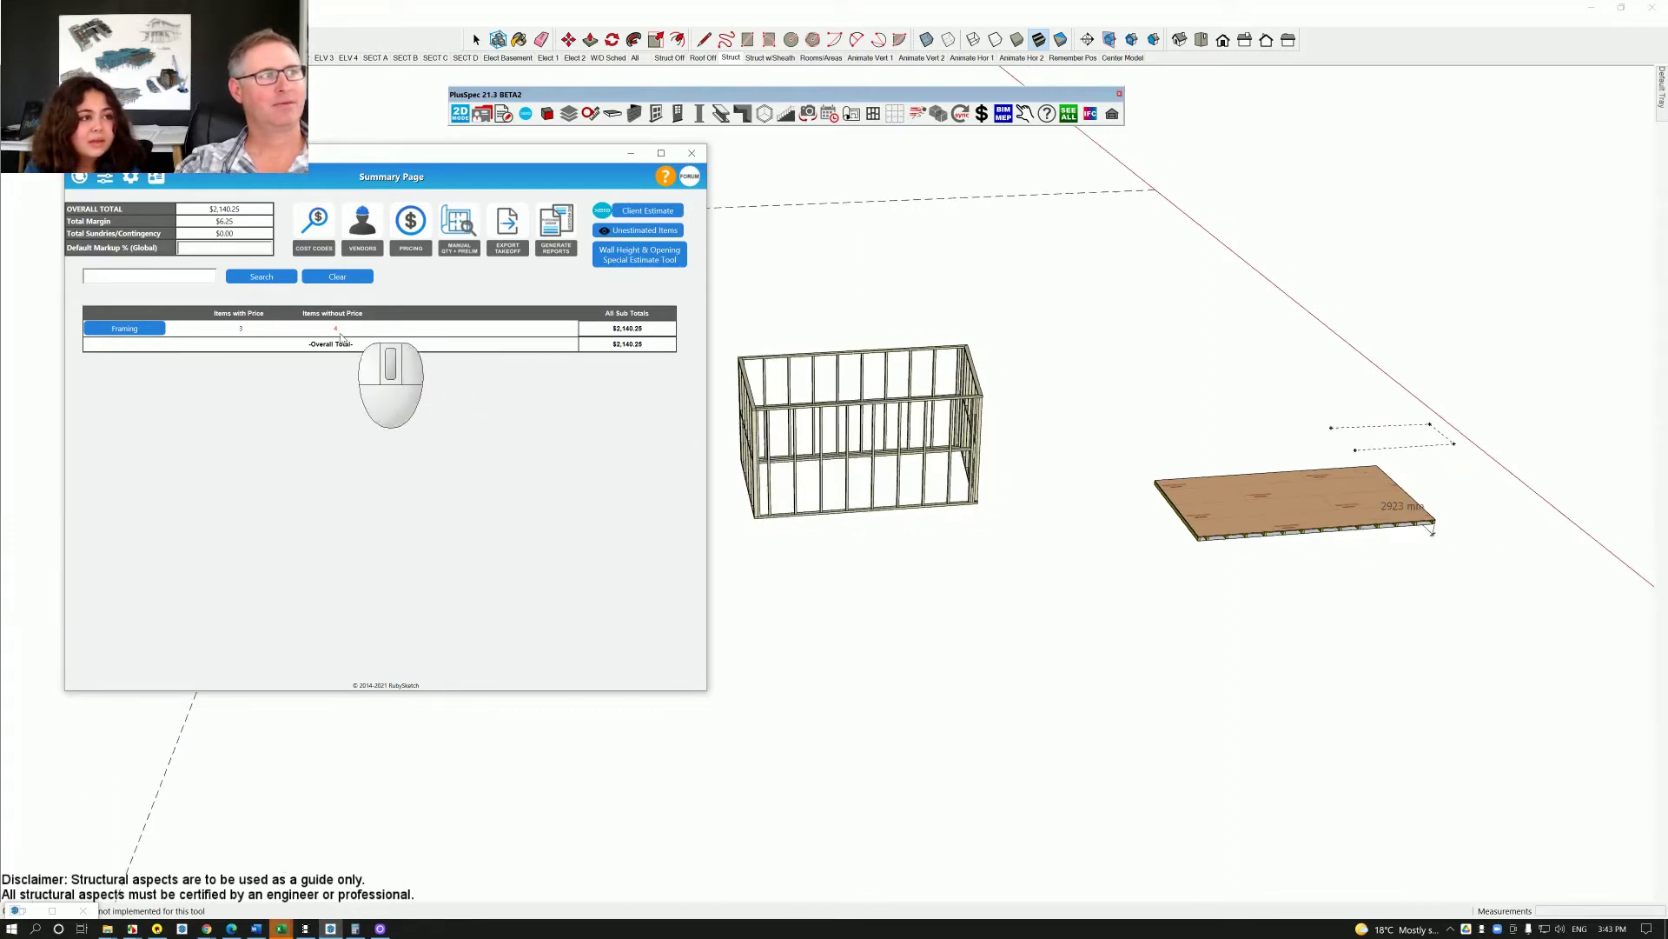
{"action": "left_click", "coordinate": [130, 328]}
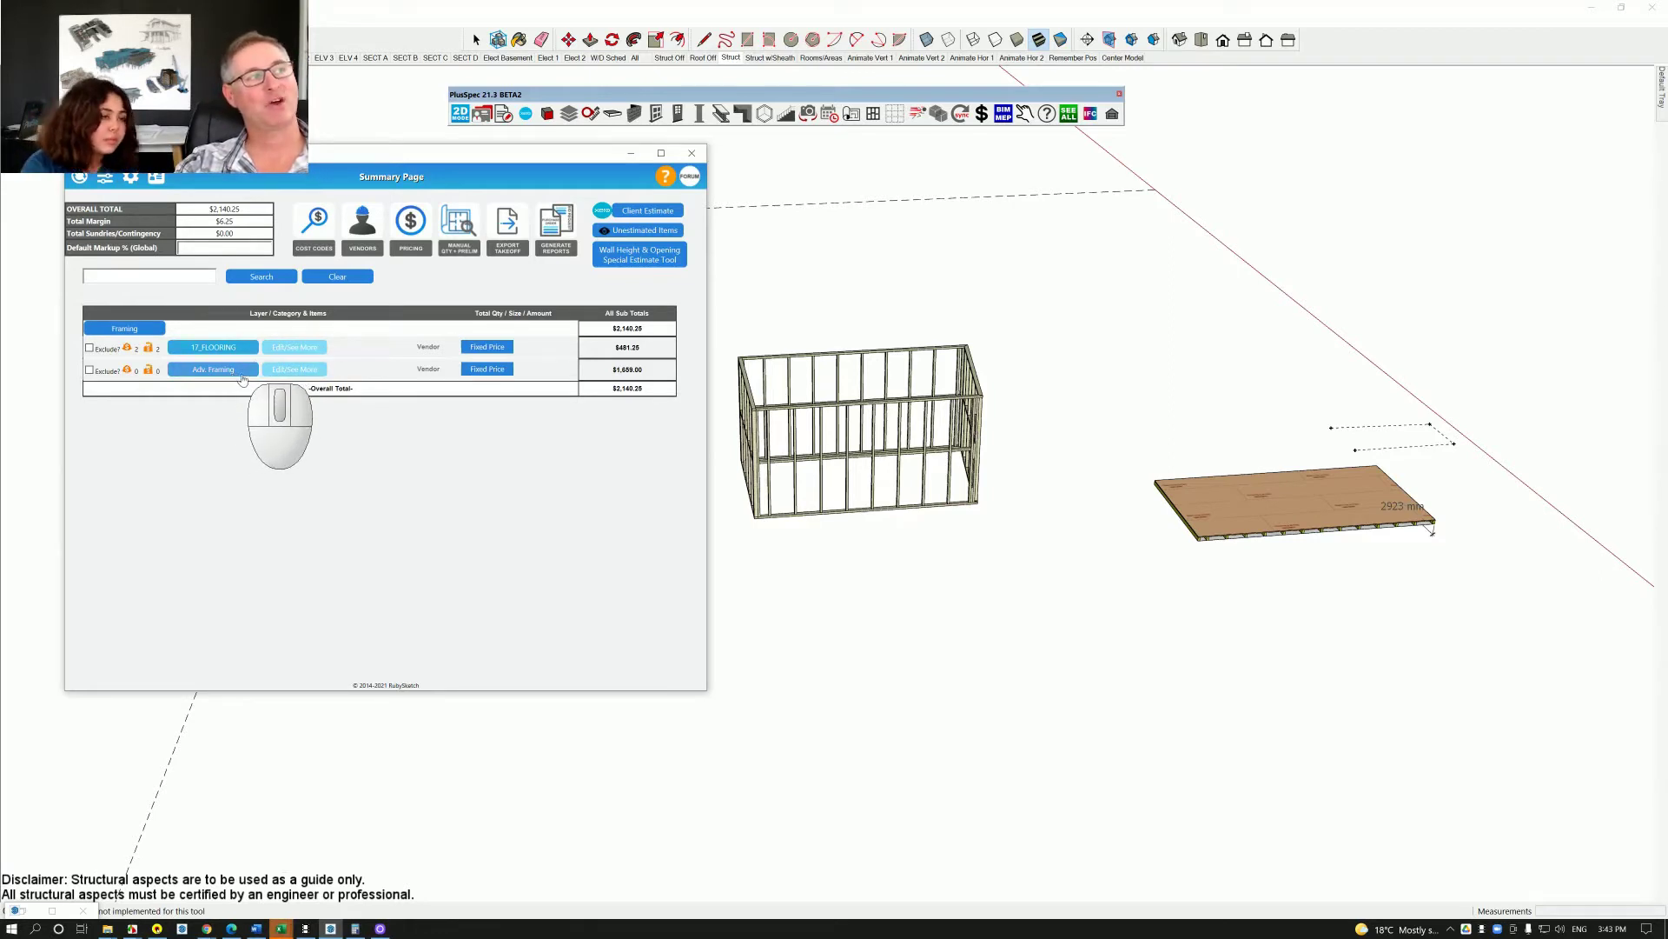
- Regenerate the takeoff with the Frame (Advanced) report off and expand the frame category's items
{"action": "left_click", "coordinate": [105, 179]}
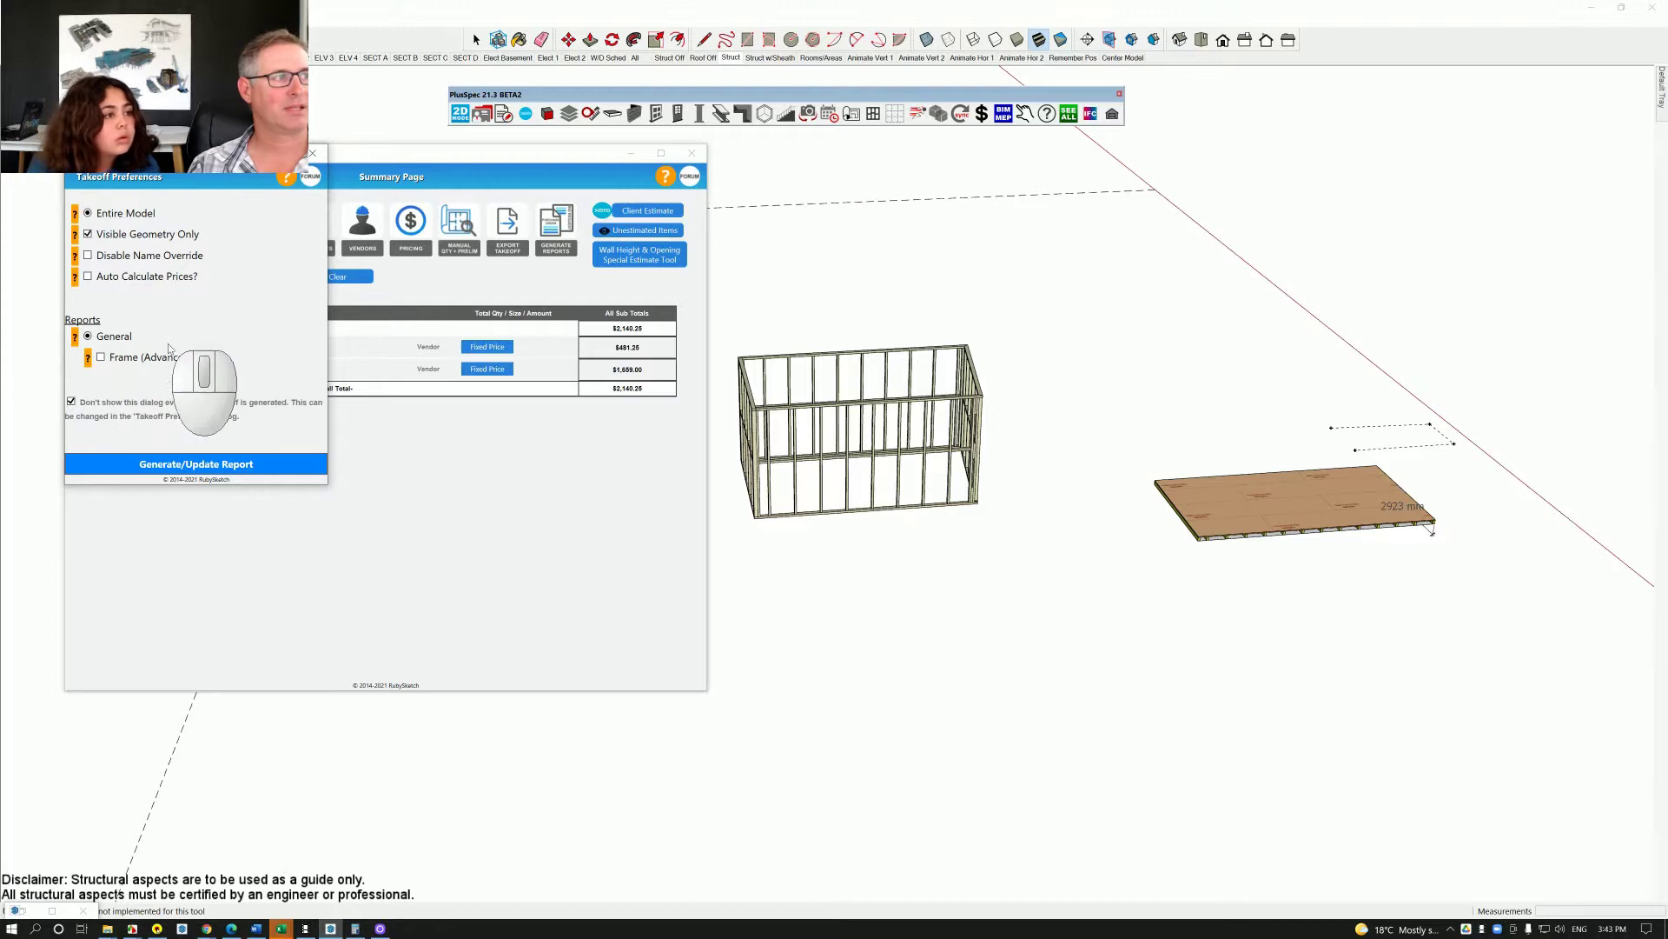
{"action": "left_click", "coordinate": [185, 463]}
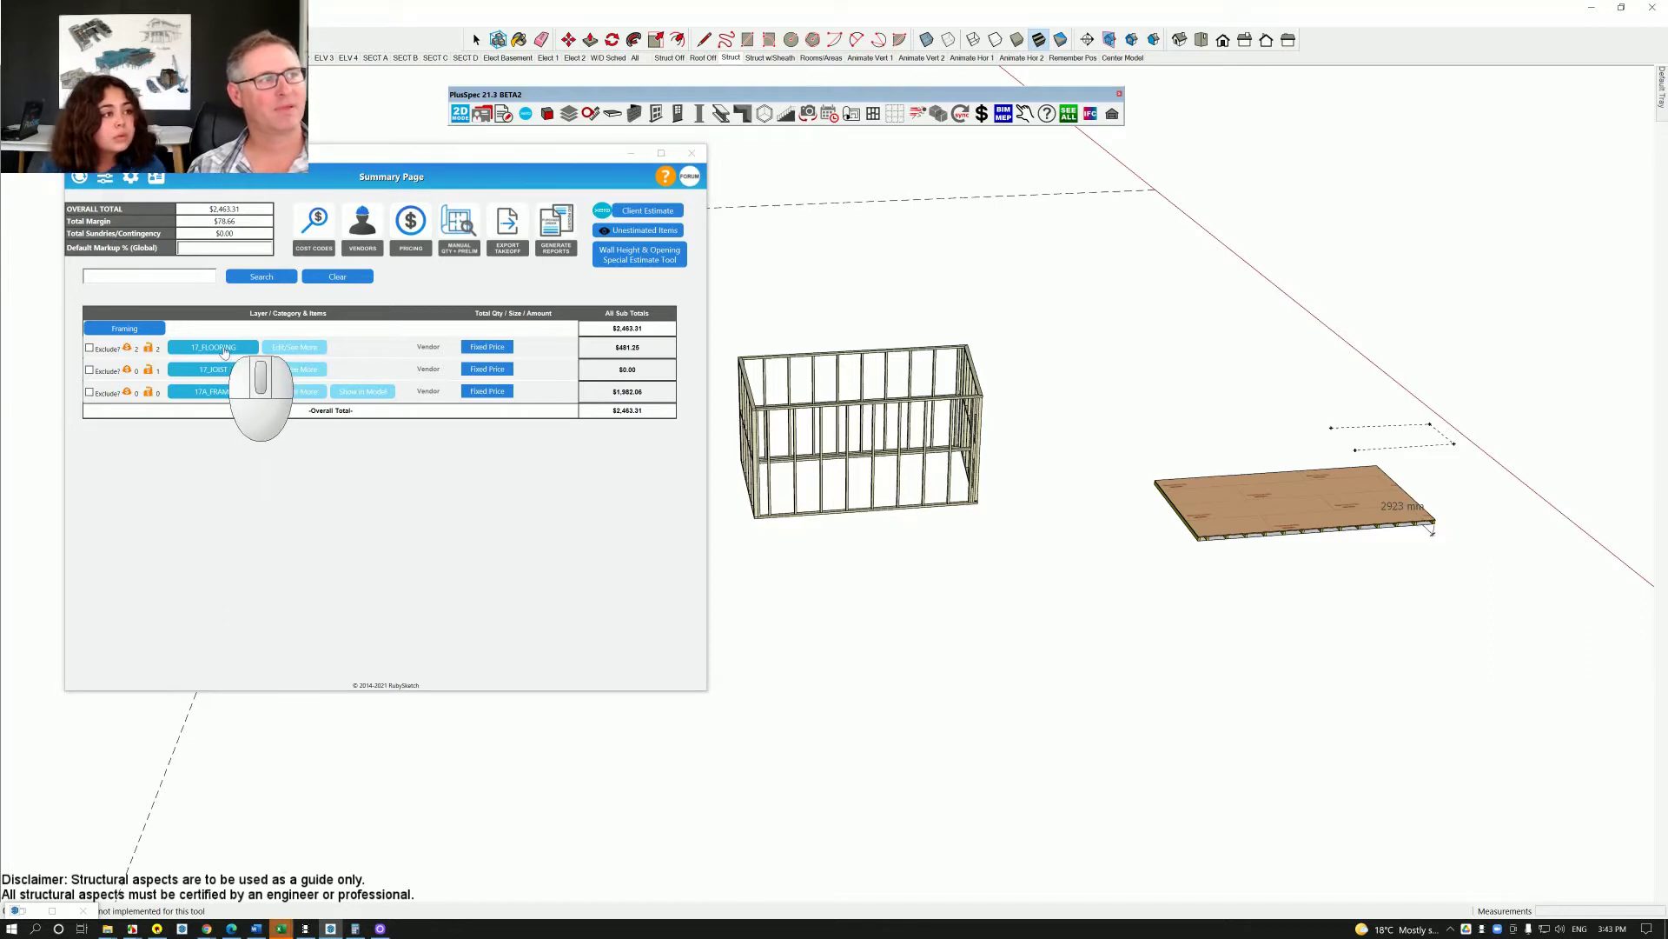
{"action": "left_click", "coordinate": [211, 391]}
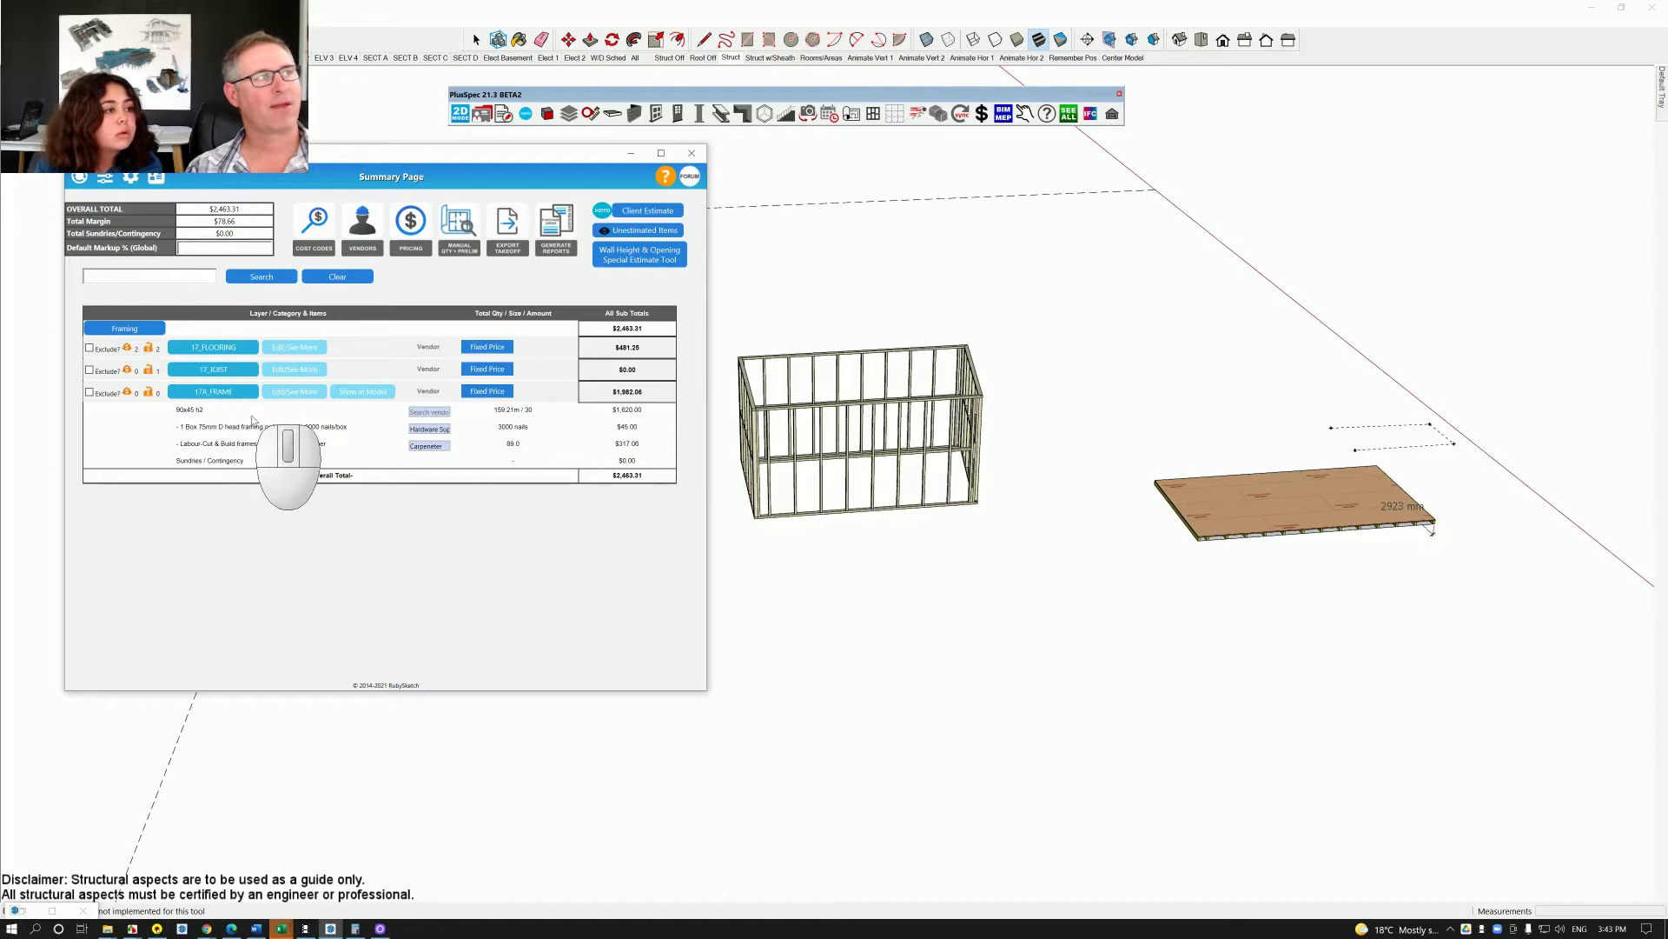
- Enable the Frame (Advanced) report in the takeoff preferences and regenerate the takeoff
{"action": "left_click", "coordinate": [103, 181]}
{"action": "left_click", "coordinate": [115, 359]}
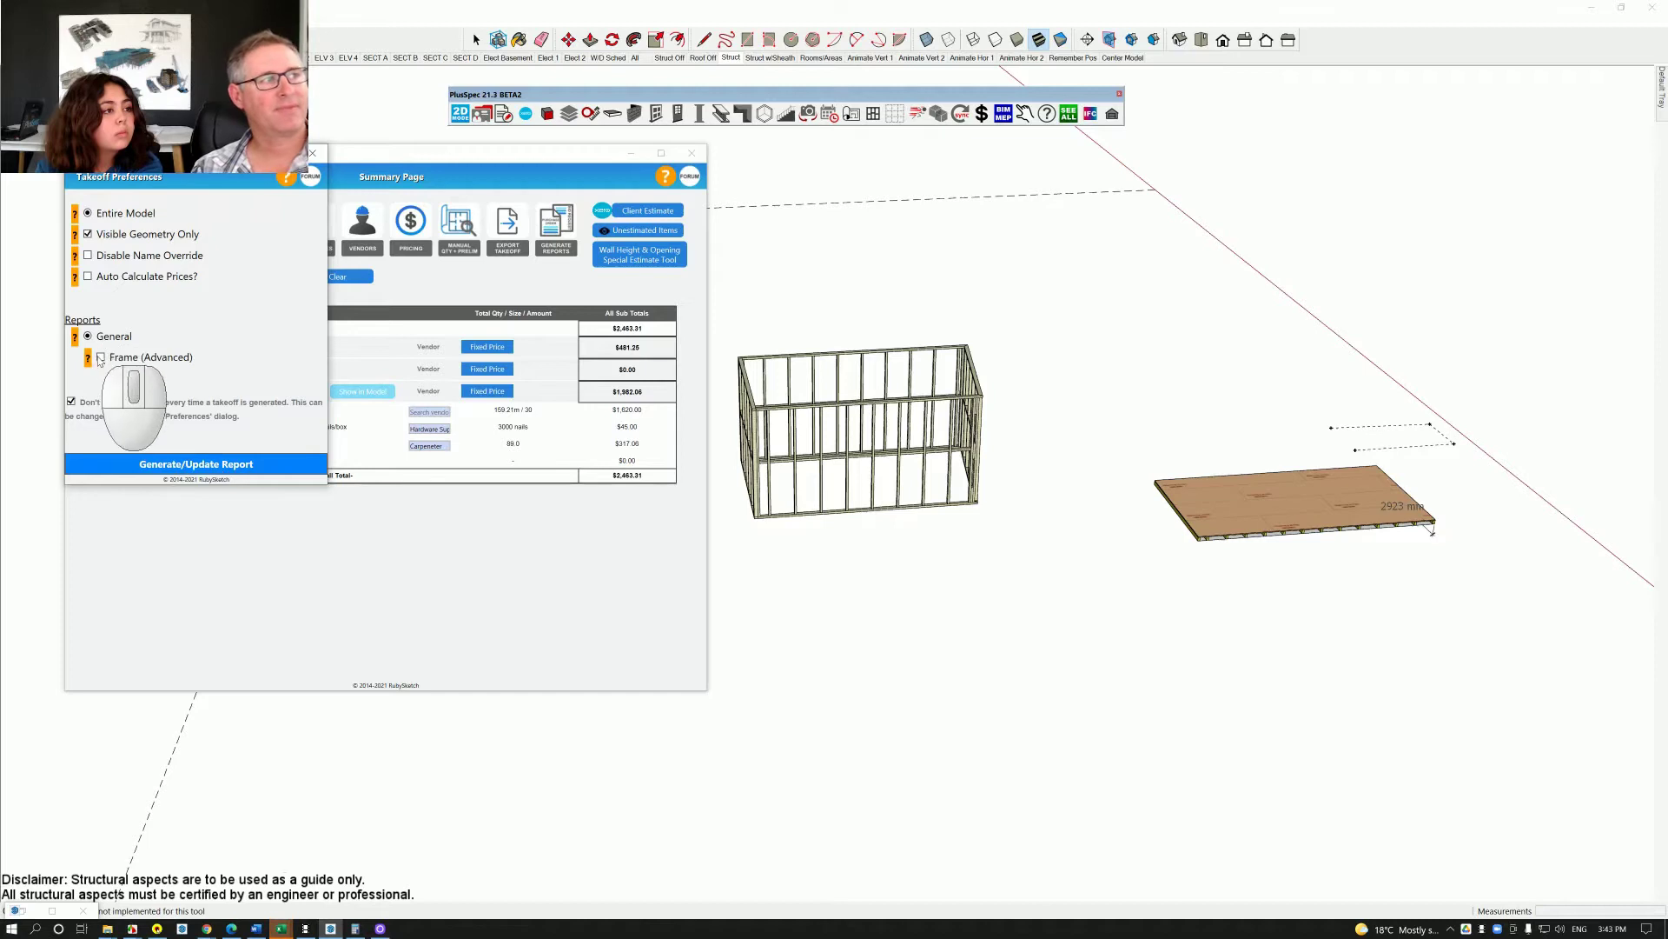
{"action": "left_click", "coordinate": [139, 465]}
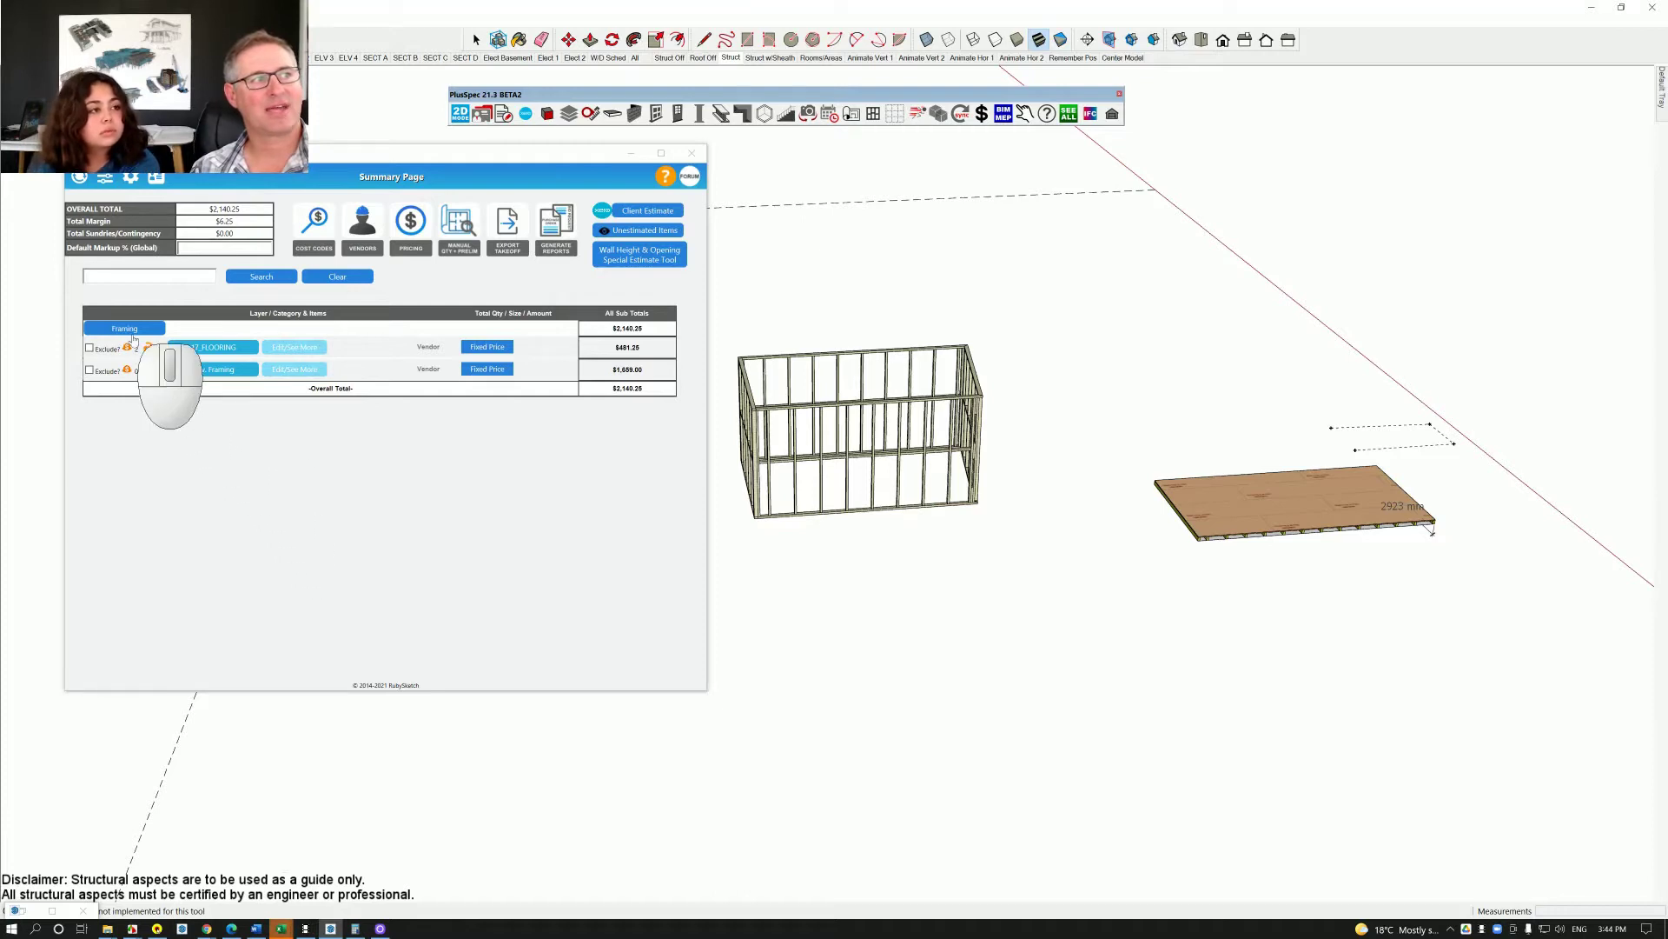
- Examine the Adv. Framing takeoff's floor joist and wall member lengths against the modelled floor and wall frame
{"action": "left_click", "coordinate": [228, 373]}
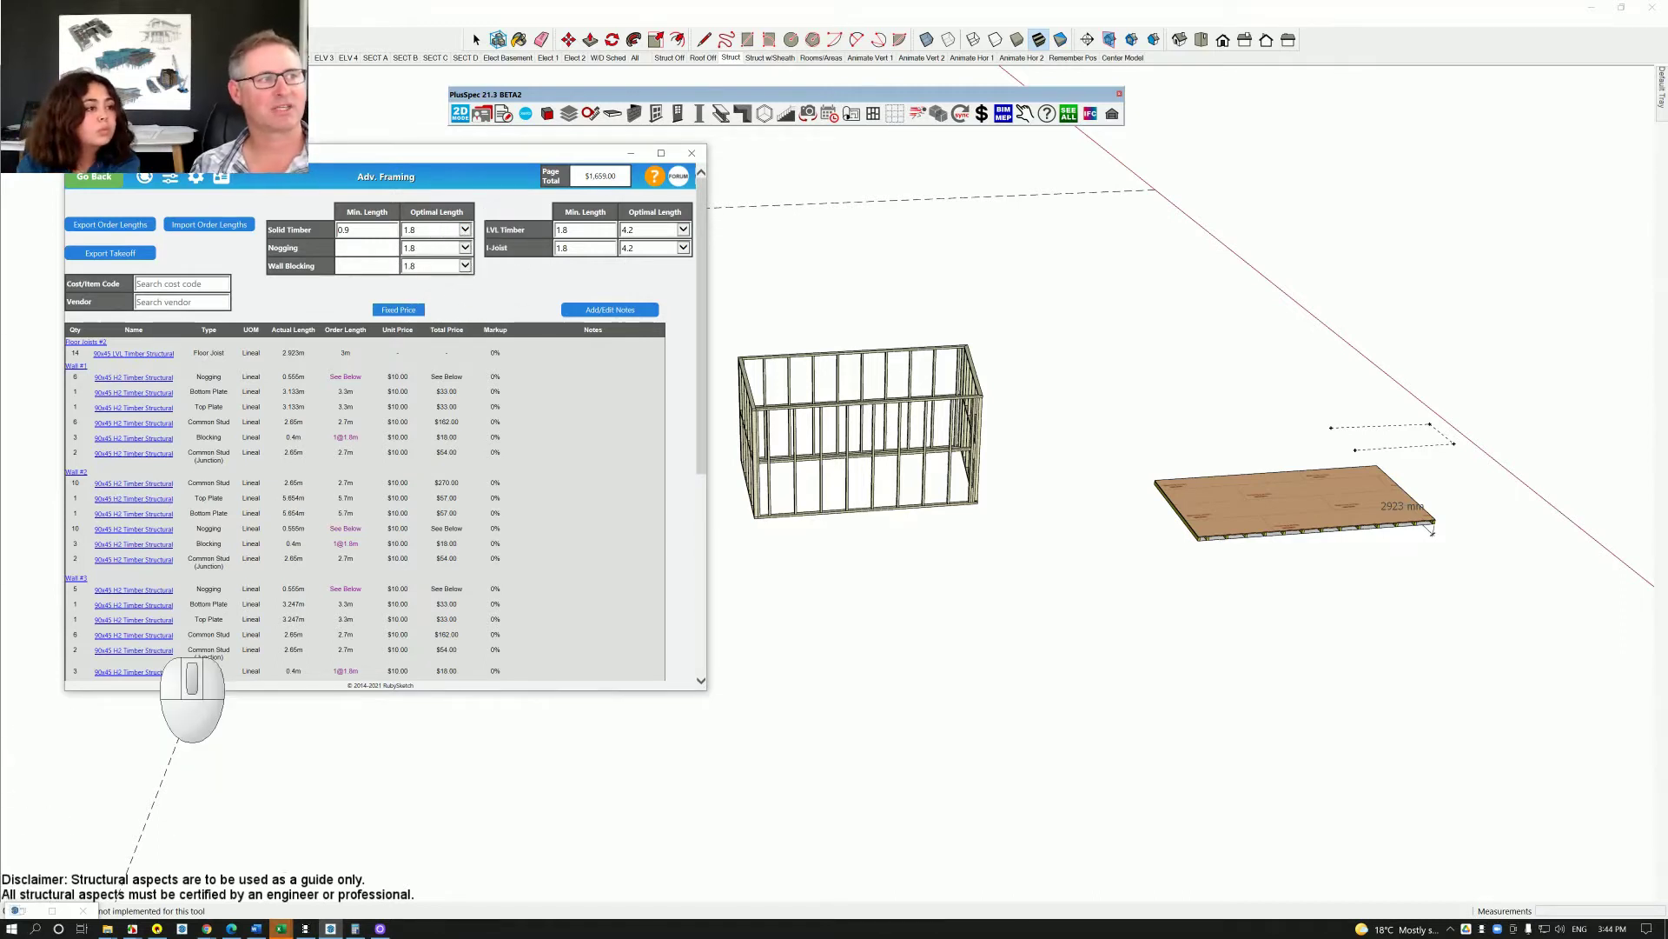
{"action": "scroll", "coordinate": [248, 581], "scroll_direction": "down", "scroll_amount": 3}
{"action": "scroll", "coordinate": [248, 581], "scroll_direction": "down", "scroll_amount": 2}
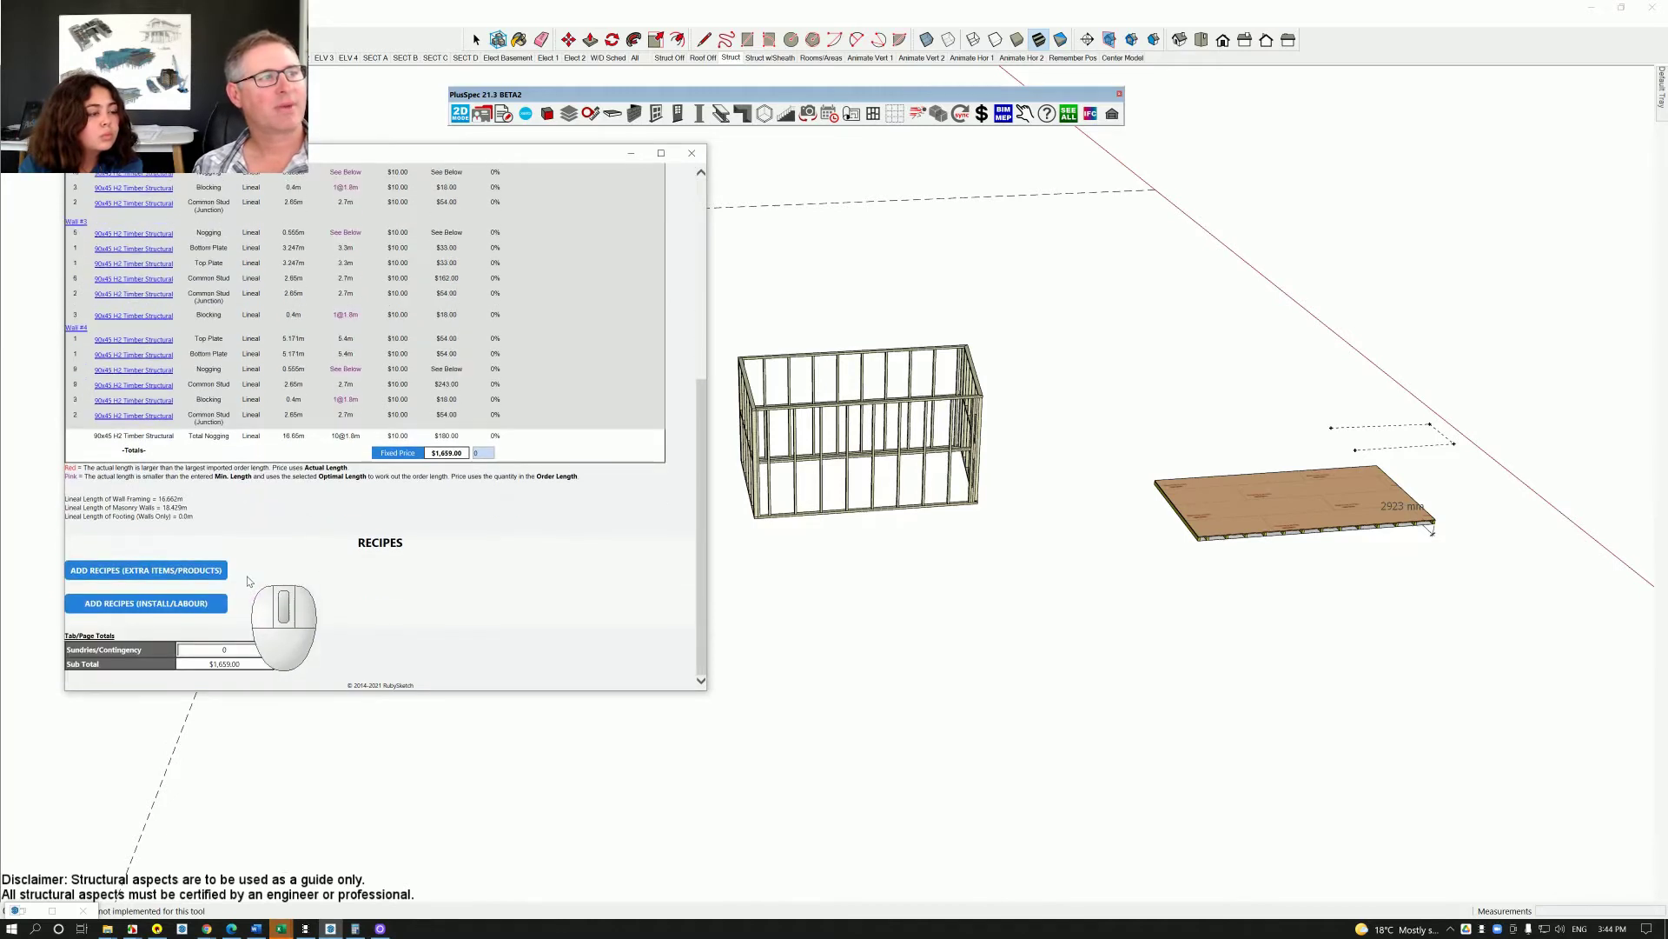
{"action": "scroll", "coordinate": [248, 580], "scroll_direction": "up", "scroll_amount": 8}
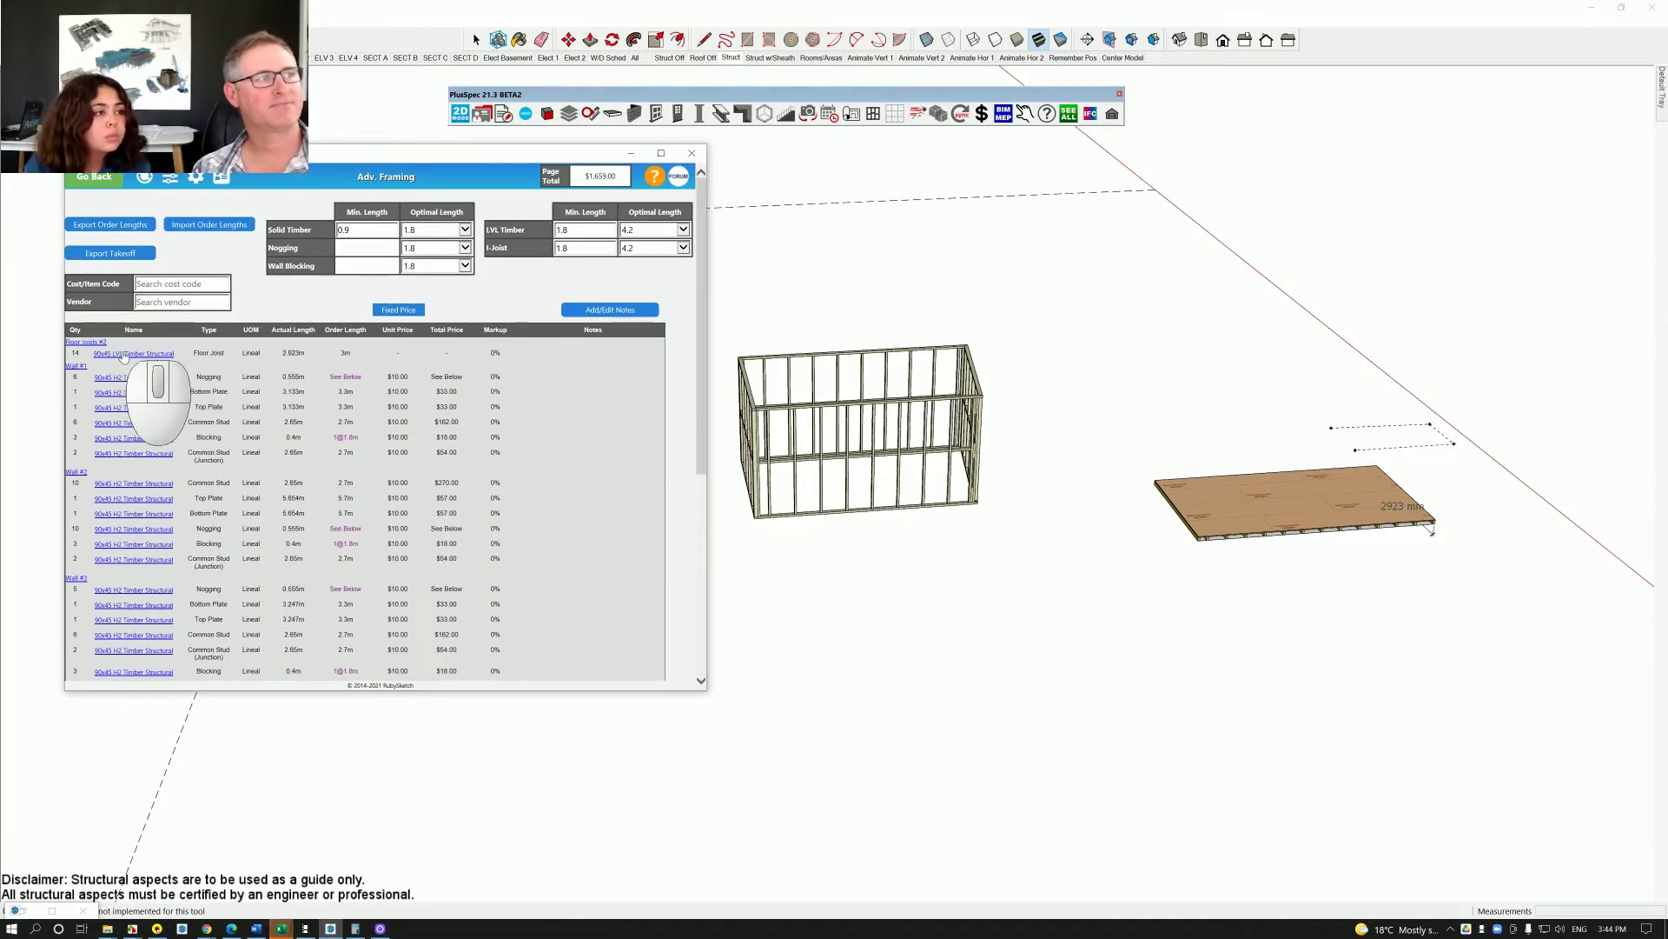
{"action": "mouse_move", "coordinate": [244, 338]}
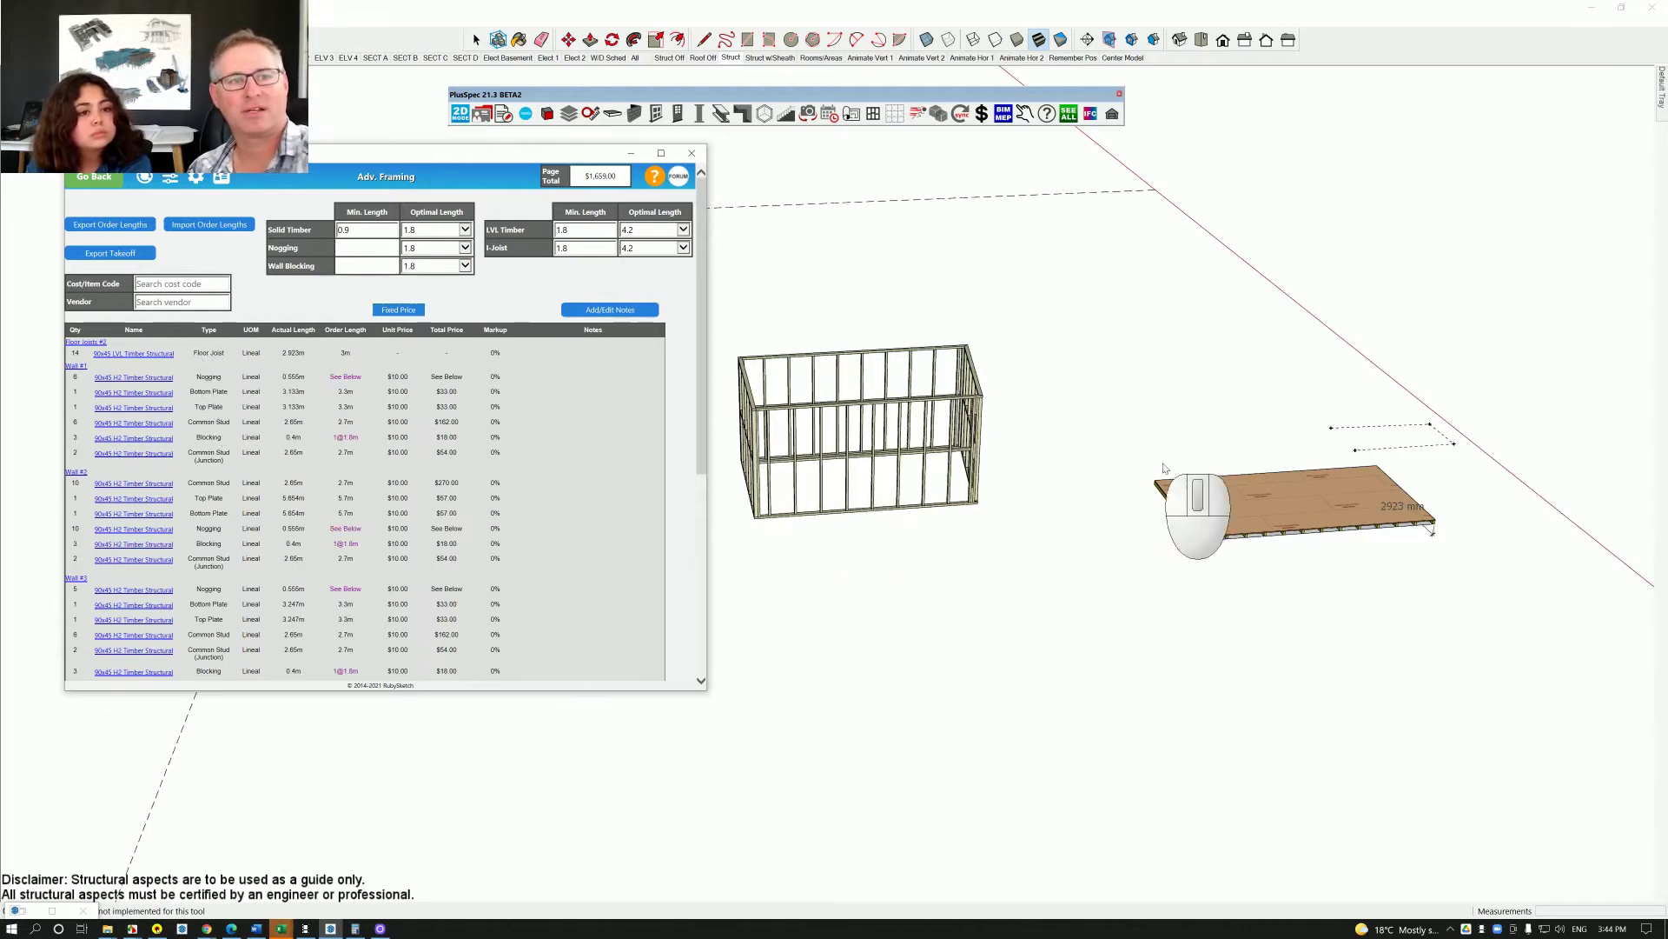
{"action": "left_click", "coordinate": [1220, 535]}
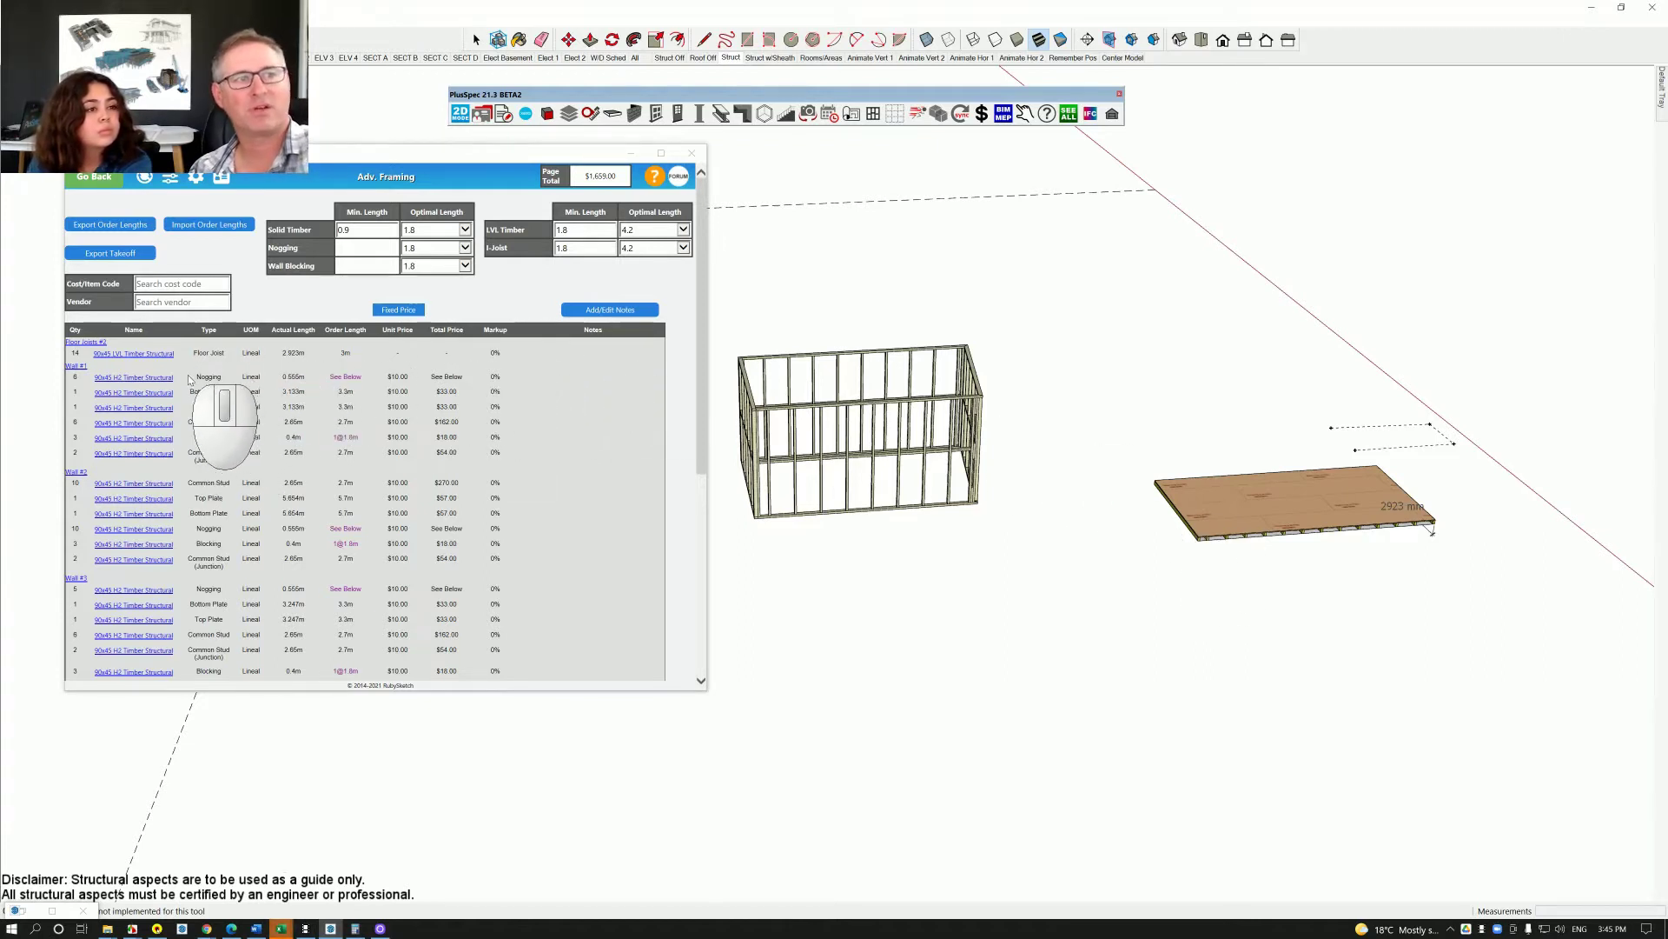
{"action": "scroll", "coordinate": [921, 512], "scroll_direction": "up", "scroll_amount": 8}
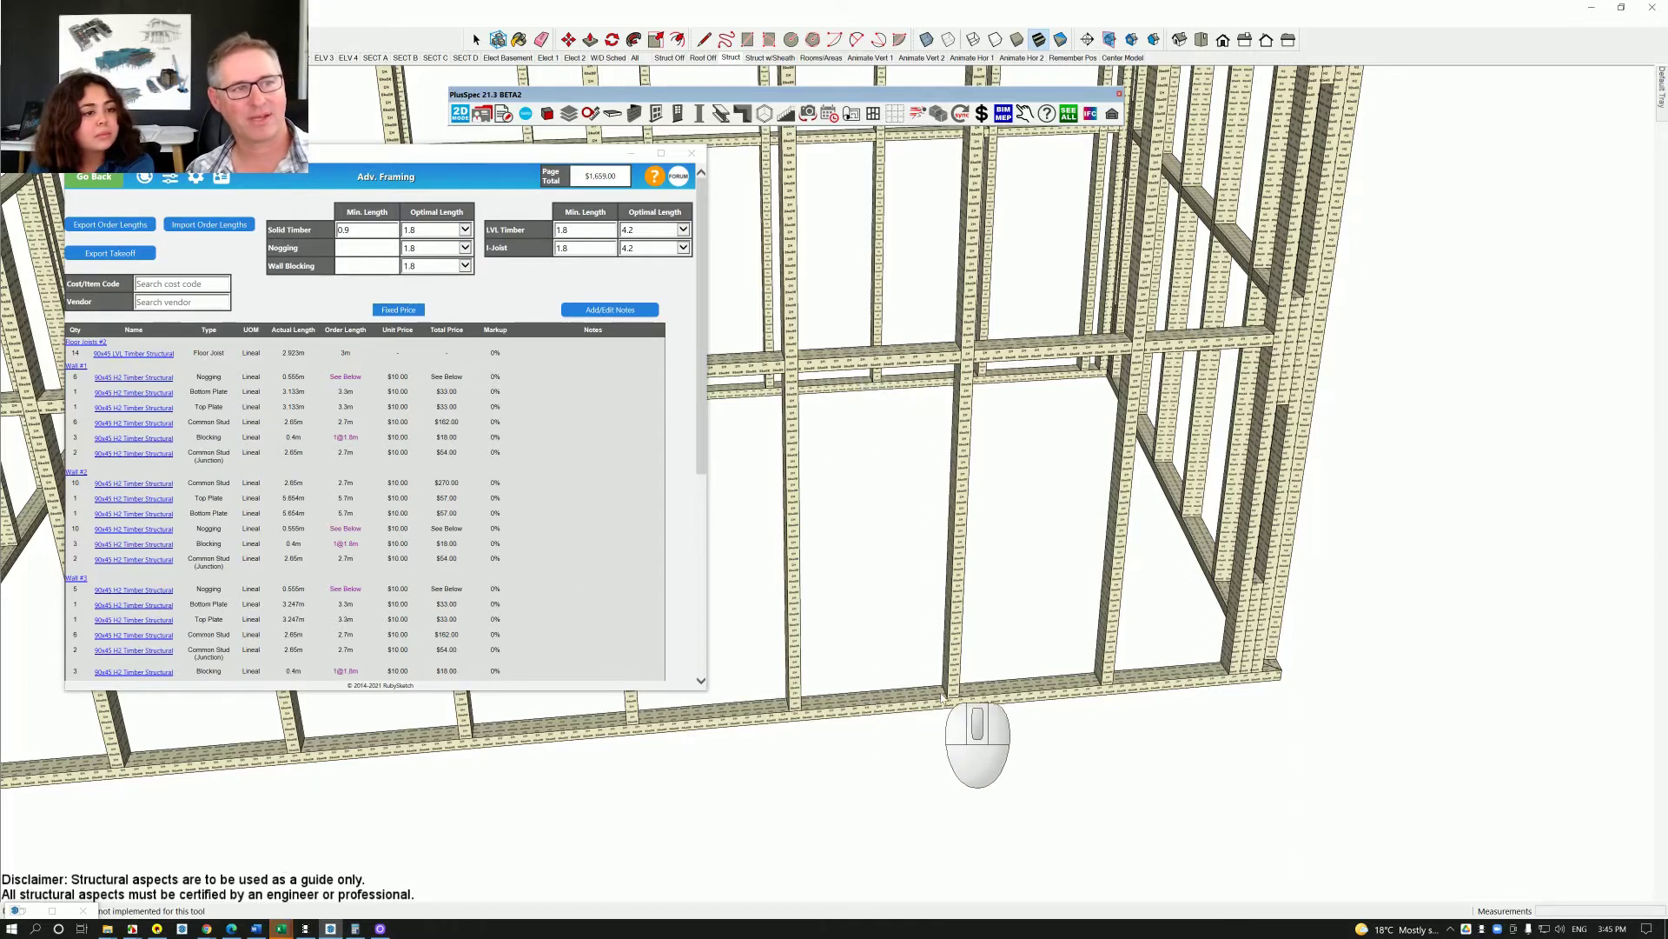
{"action": "scroll", "coordinate": [940, 699], "scroll_direction": "up", "scroll_amount": 5}
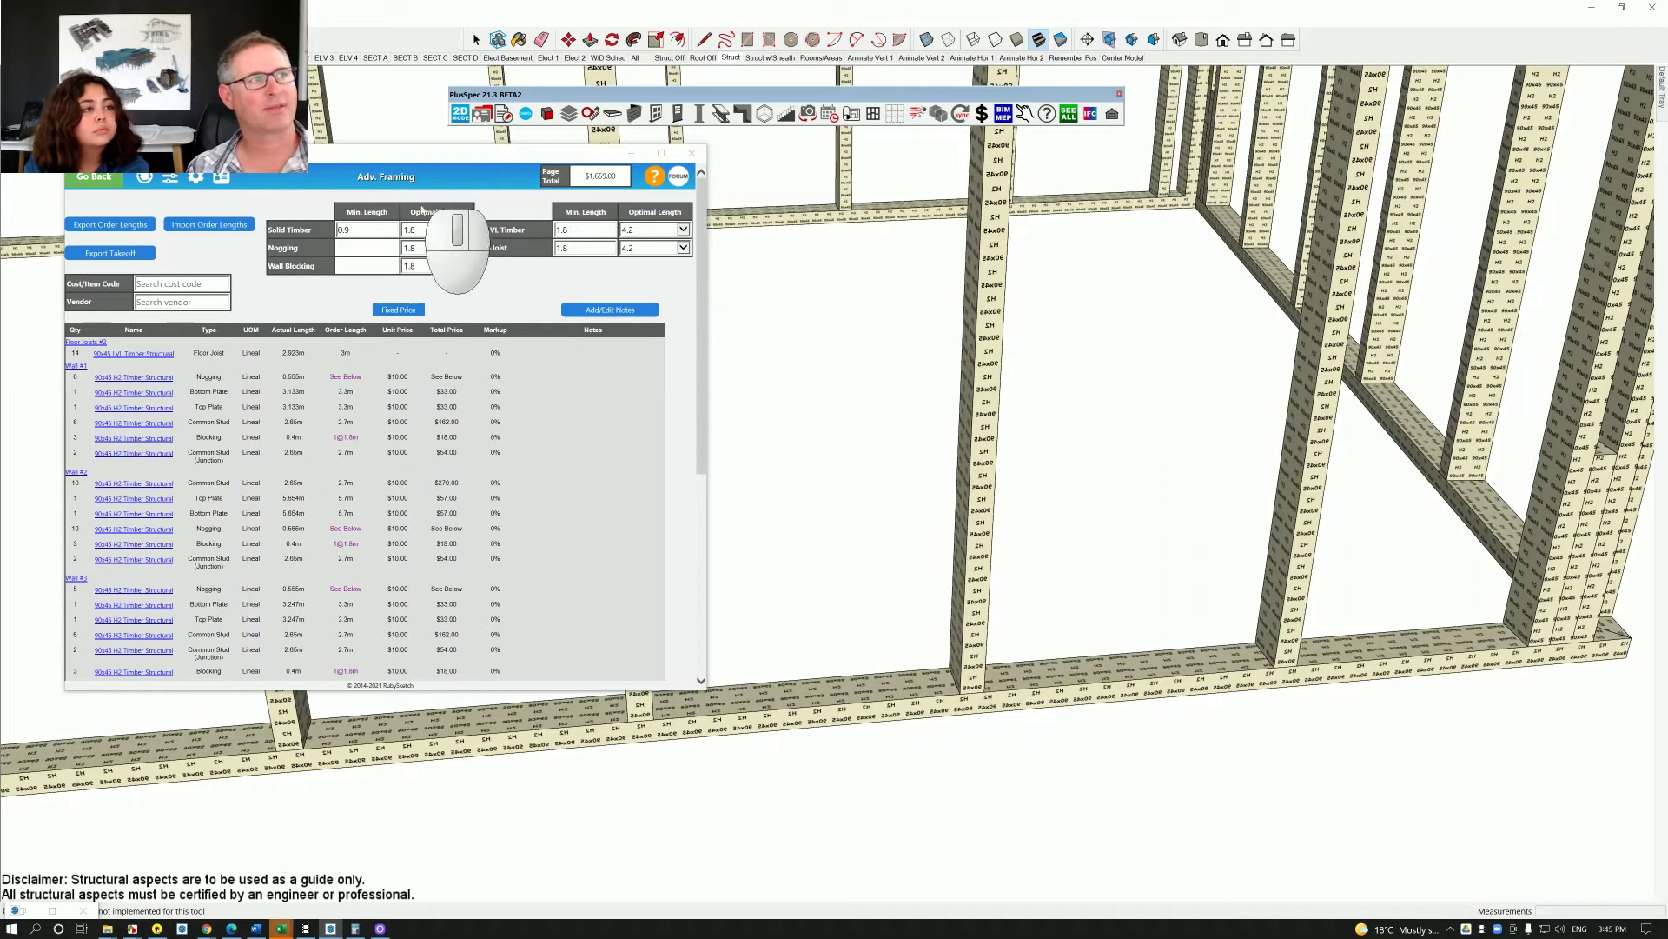
- Set the solid timber optimal length to 4.8 and check the wall members' order lengths
{"action": "left_click", "coordinate": [465, 230]}
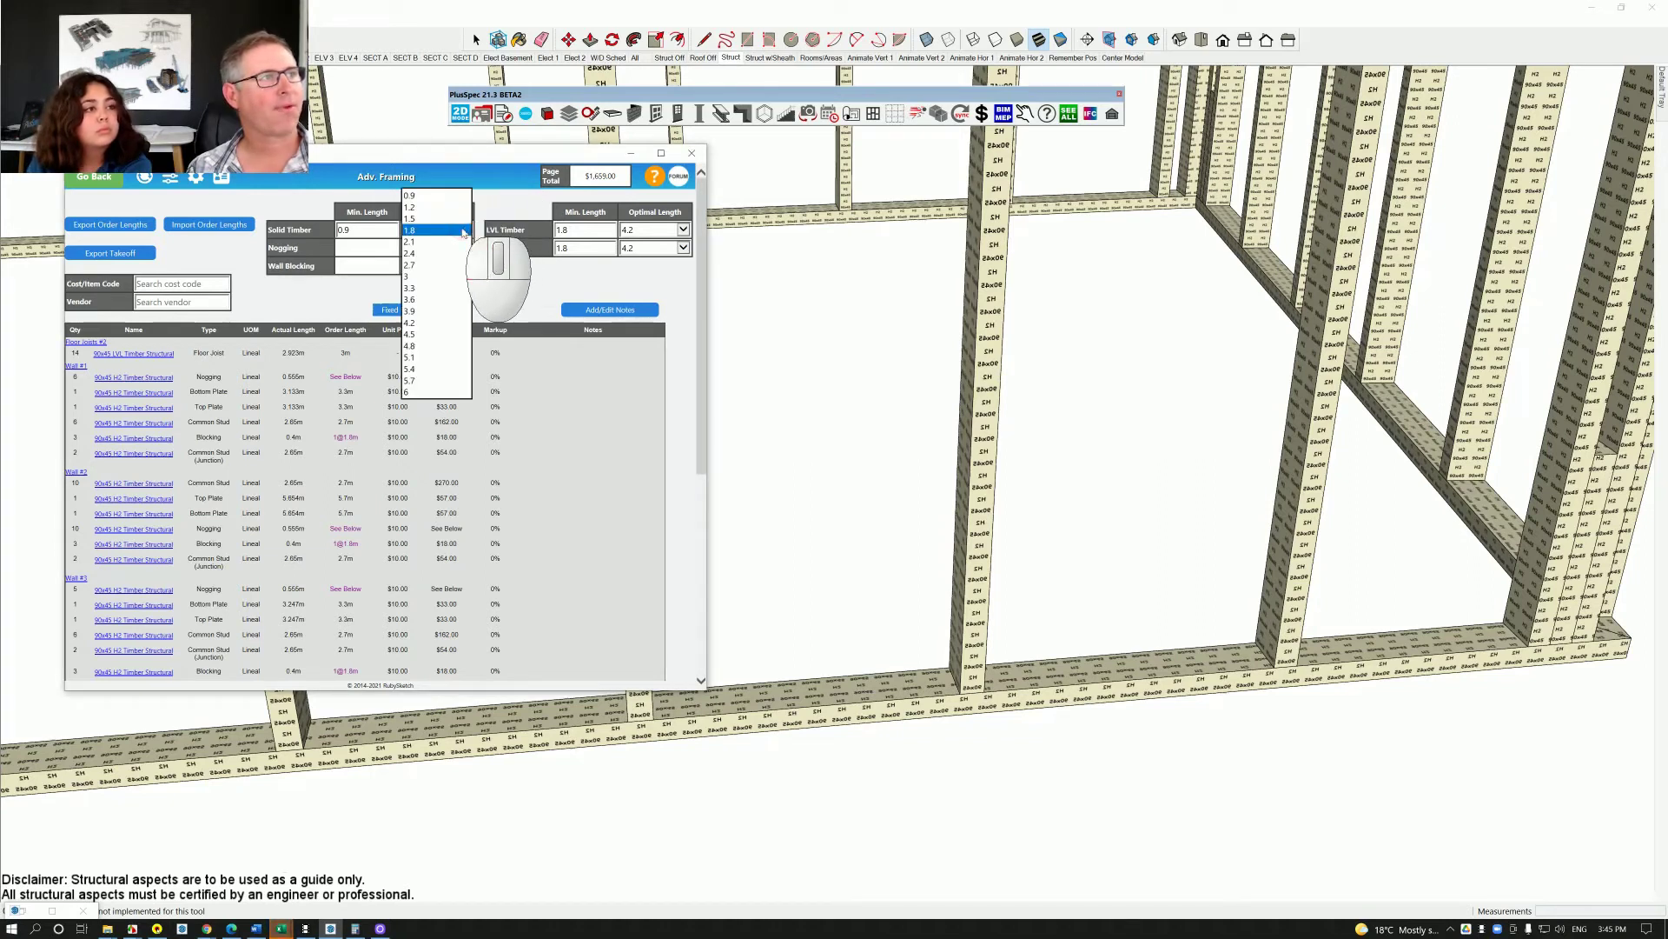
{"action": "left_click", "coordinate": [420, 346]}
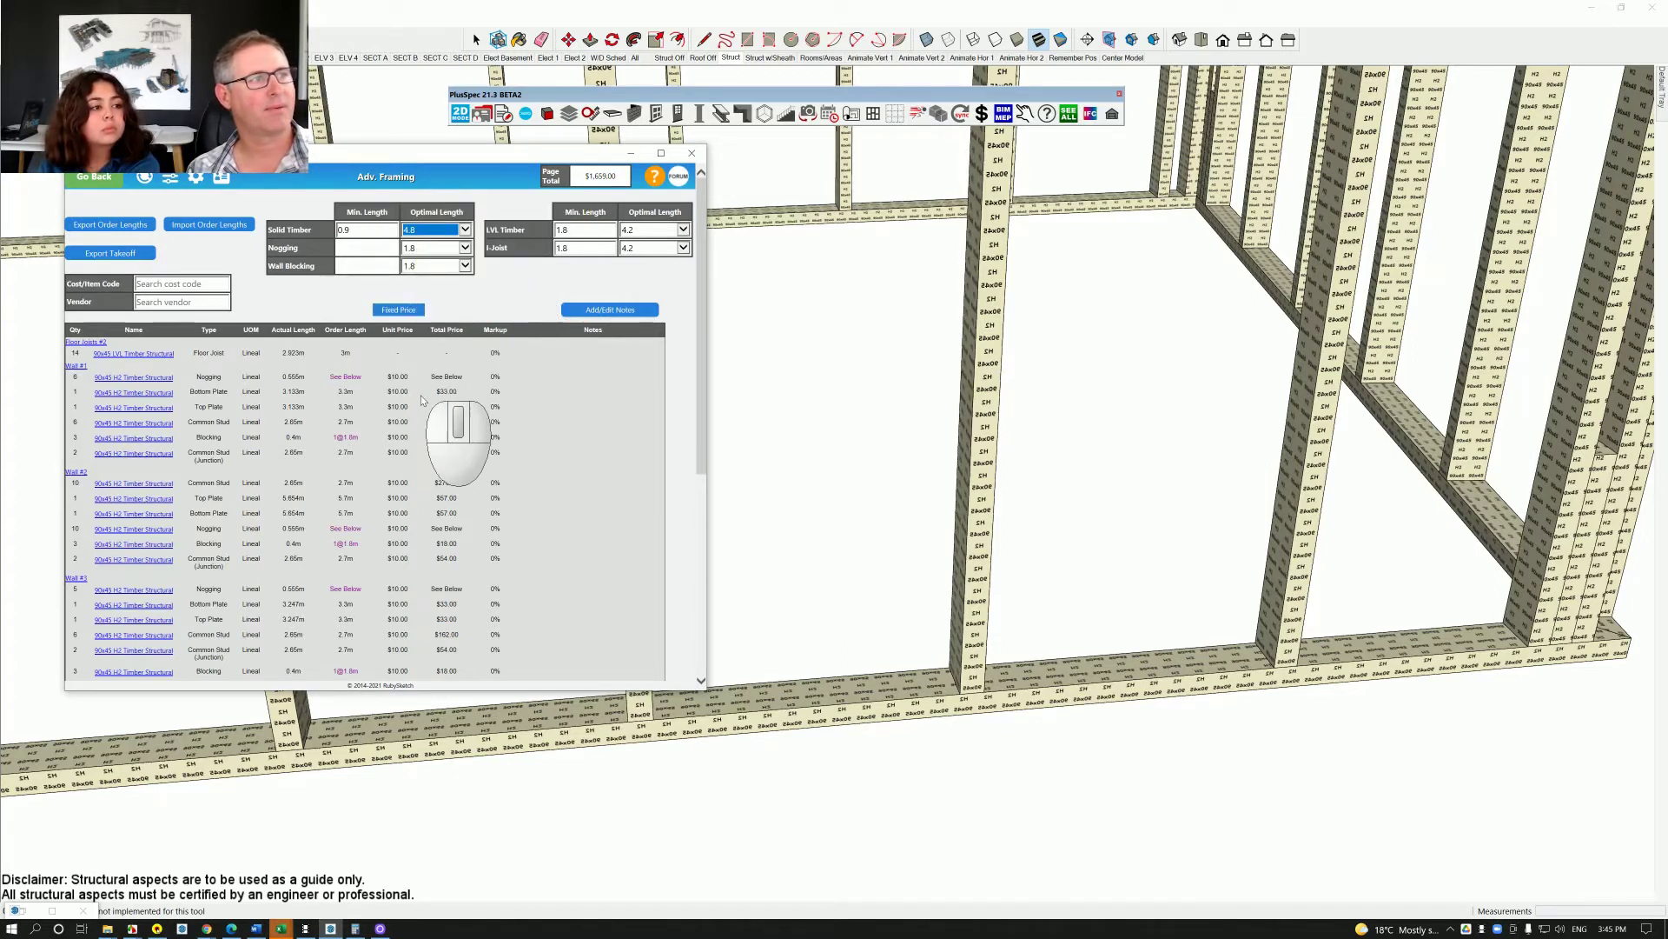
{"action": "scroll", "coordinate": [422, 460], "scroll_direction": "down", "scroll_amount": 5}
{"action": "scroll", "coordinate": [421, 461], "scroll_direction": "down", "scroll_amount": 3}
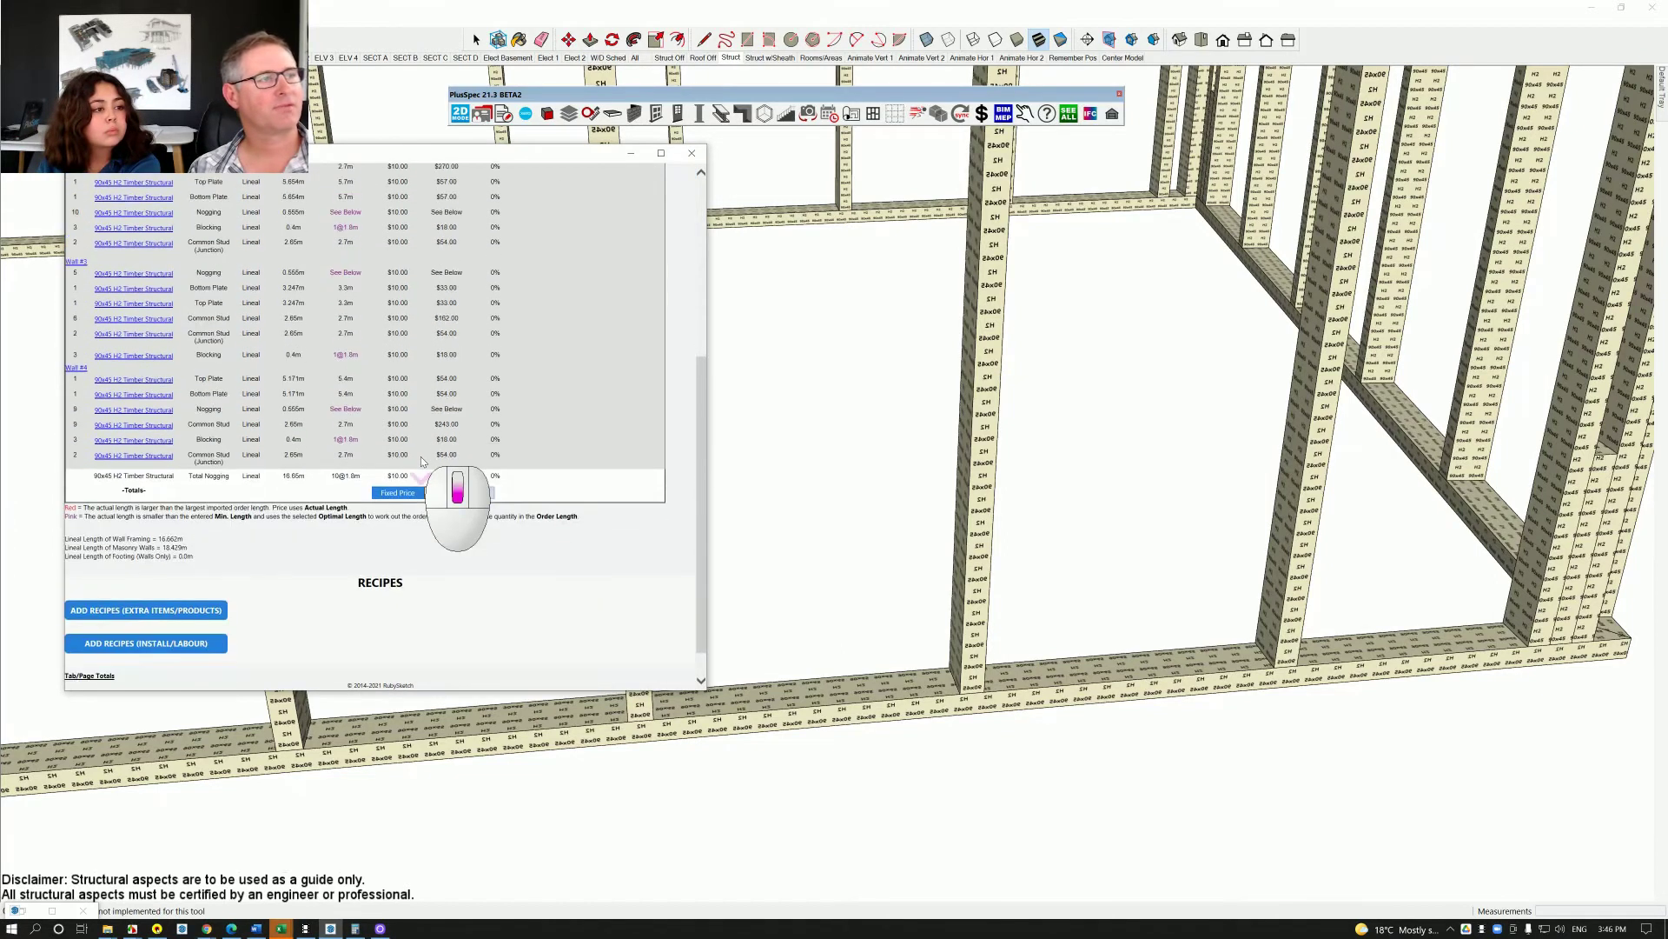
{"action": "scroll", "coordinate": [422, 461], "scroll_direction": "up", "scroll_amount": 10}
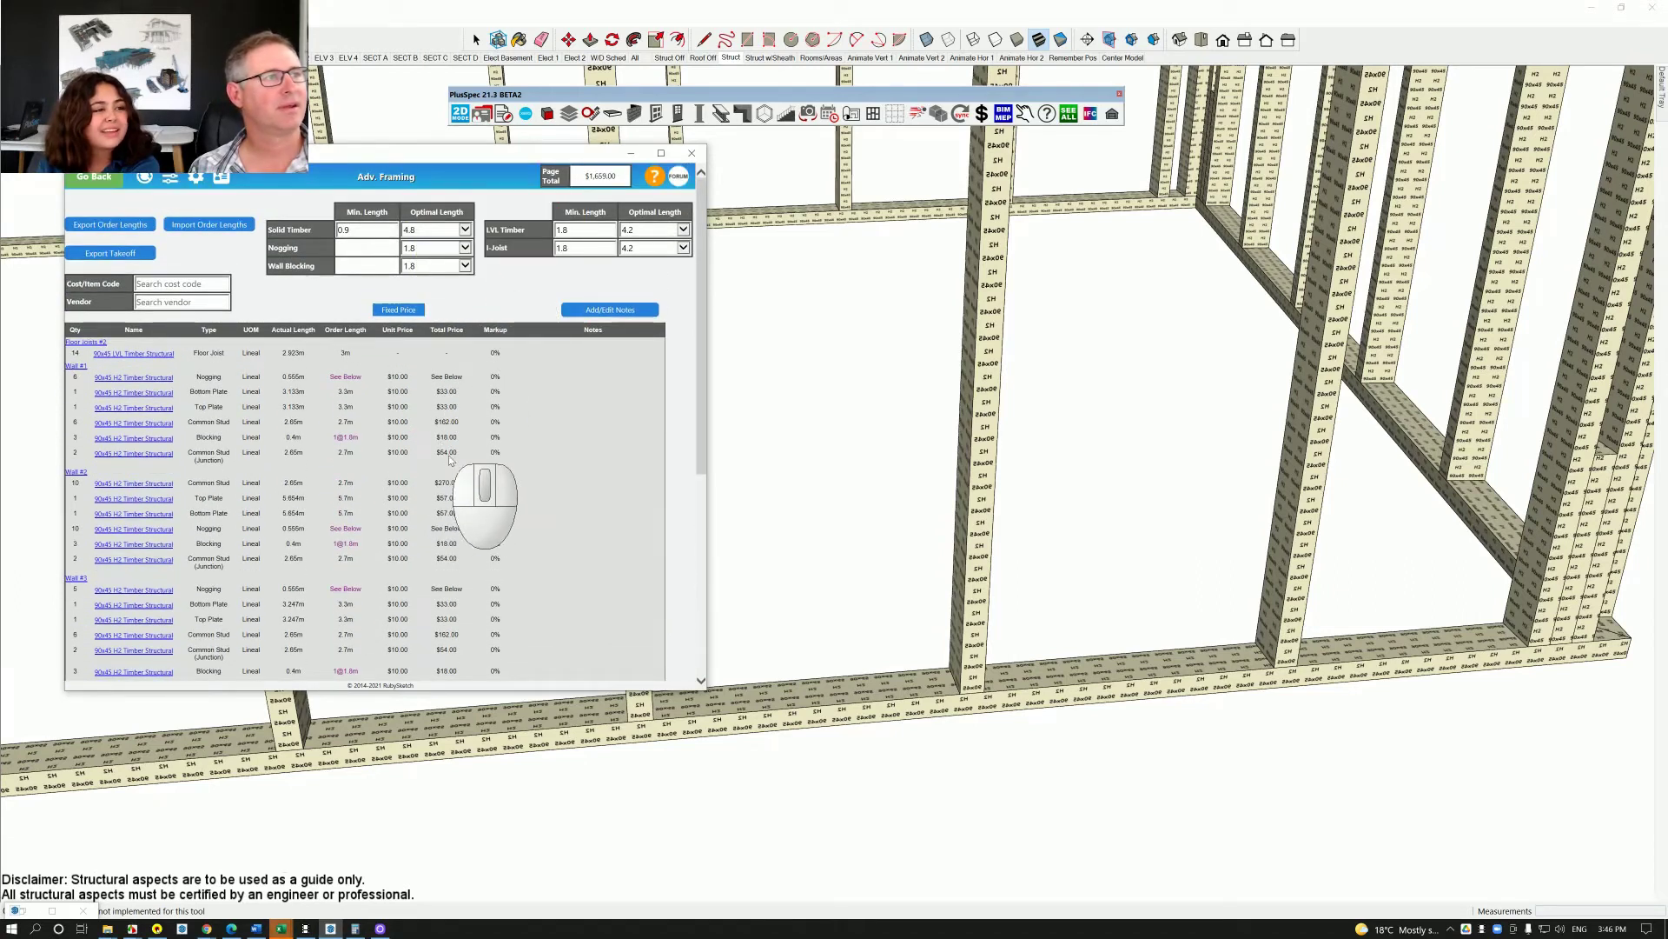
{"action": "scroll", "coordinate": [477, 513], "scroll_direction": "down", "scroll_amount": 2}
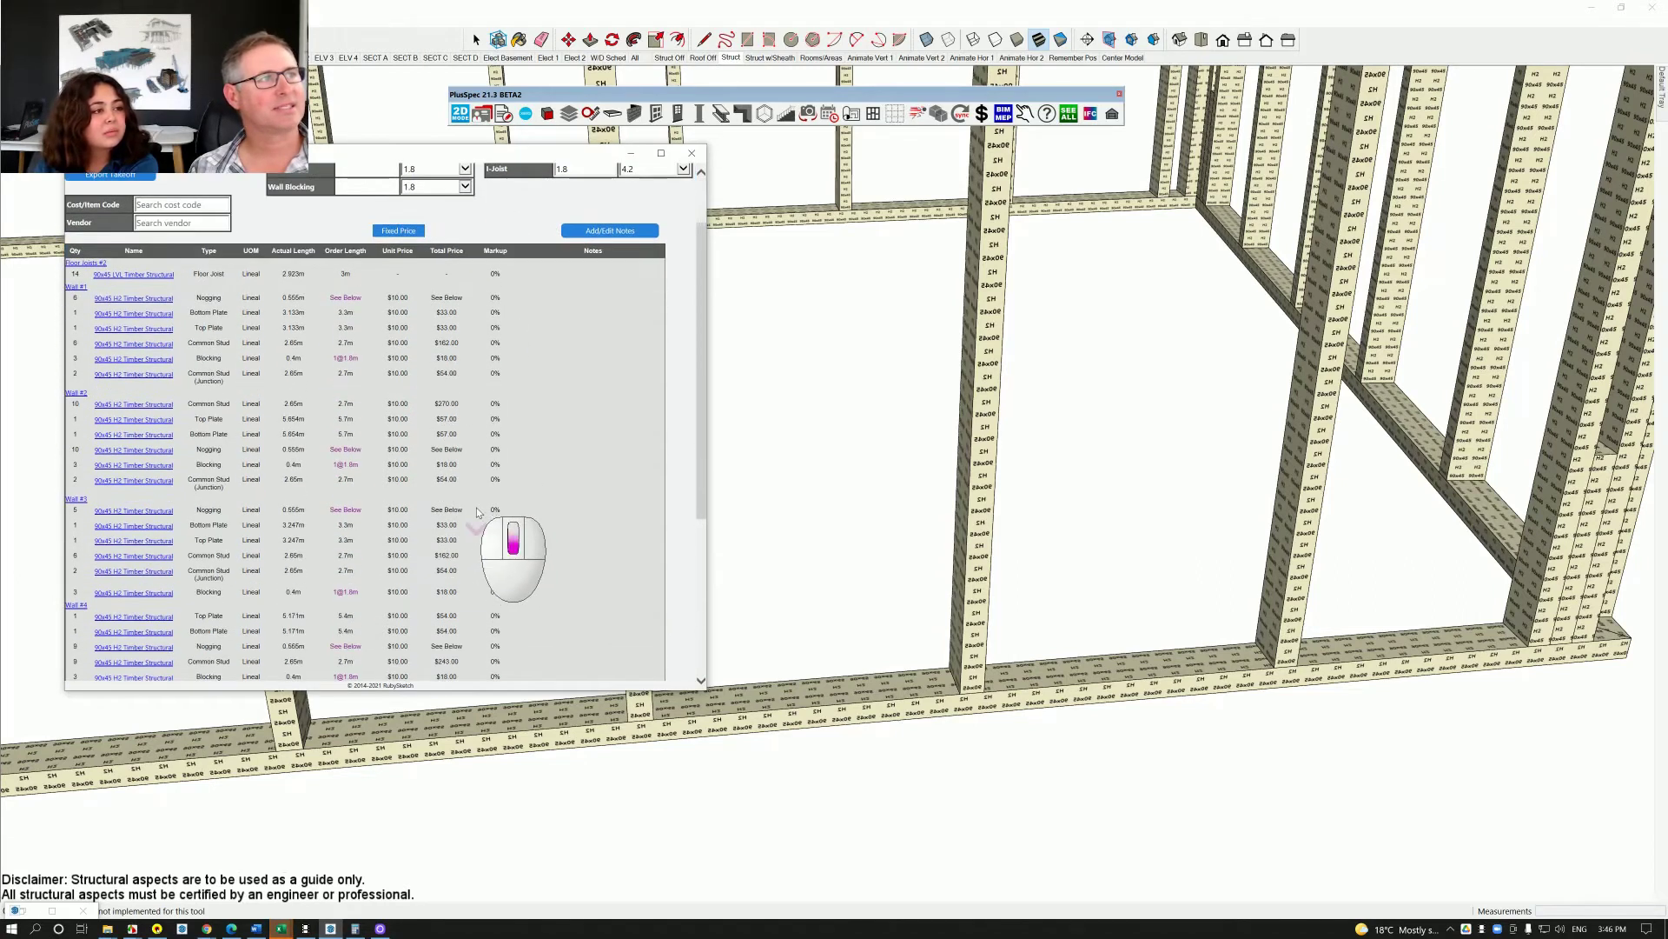
{"action": "scroll", "coordinate": [477, 512], "scroll_direction": "up", "scroll_amount": 2}
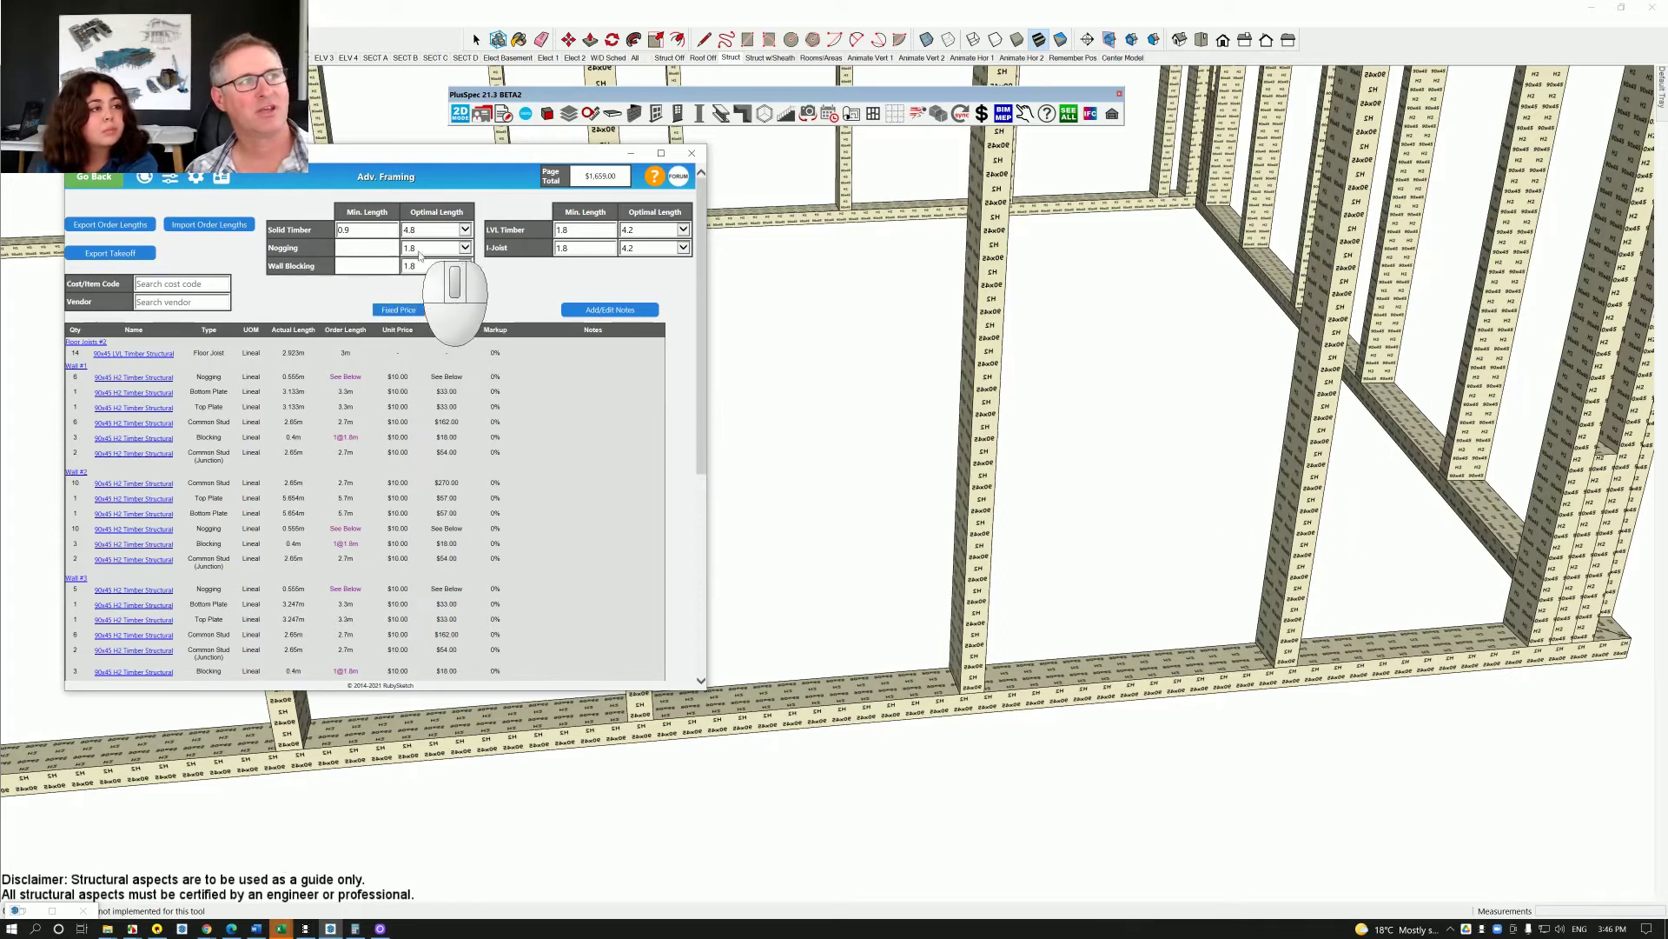
- Set the nogging and wall blocking optimal lengths to 4.8 and review the order lengths and totals in the framing list
{"action": "left_click", "coordinate": [467, 249]}
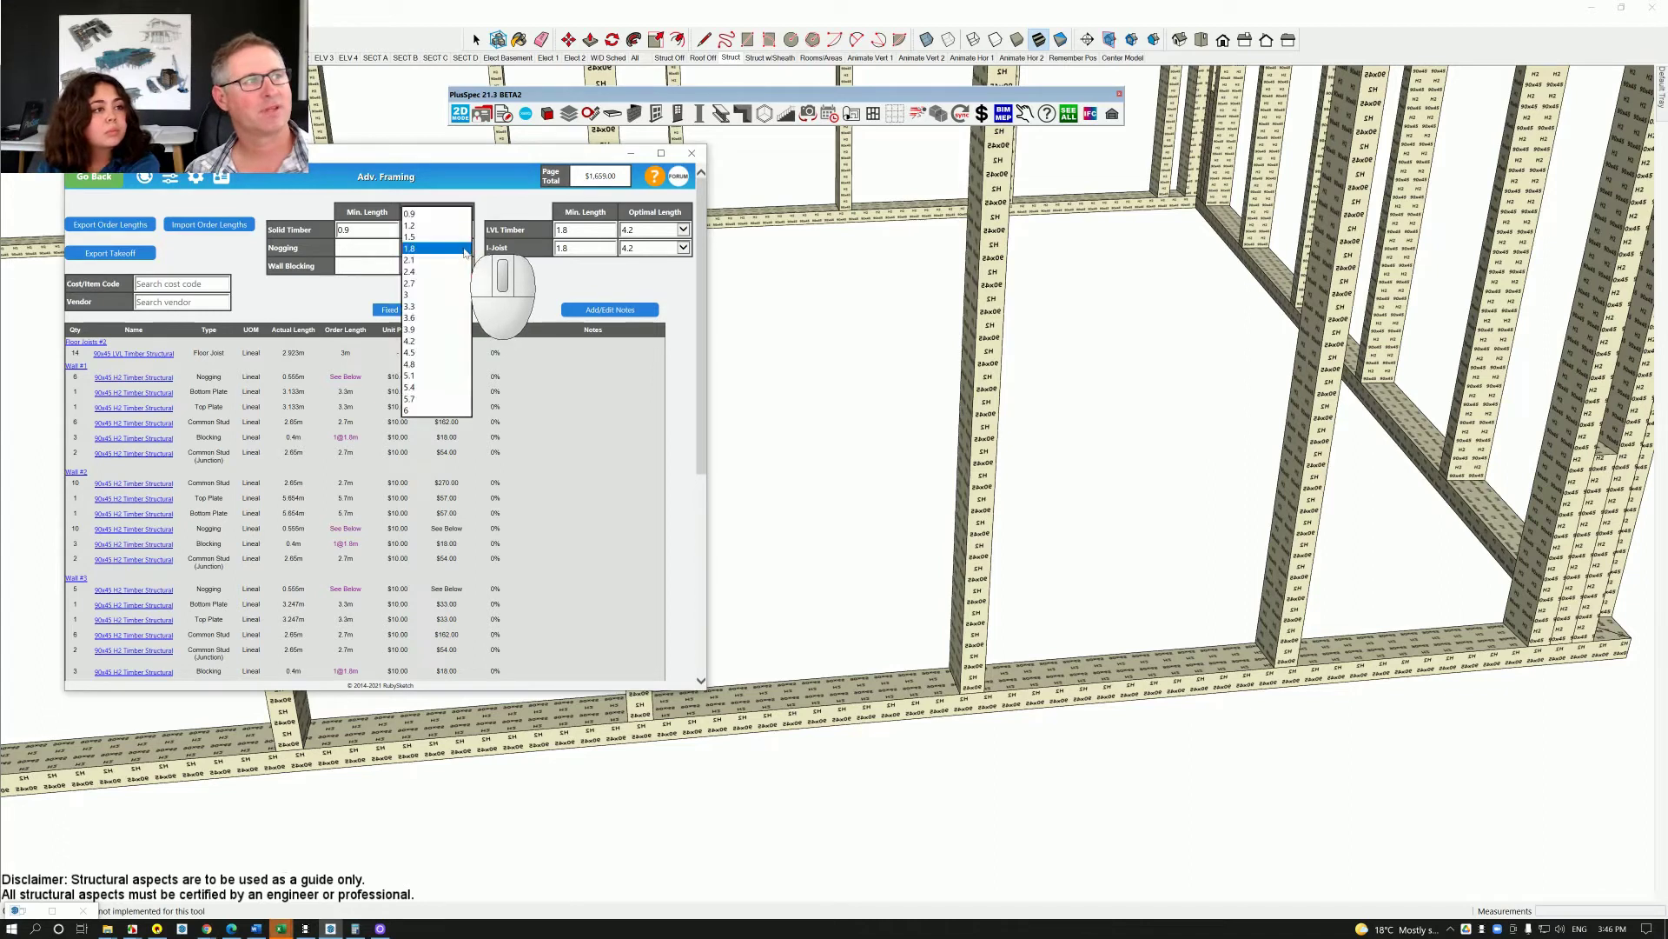
{"action": "left_click", "coordinate": [442, 358]}
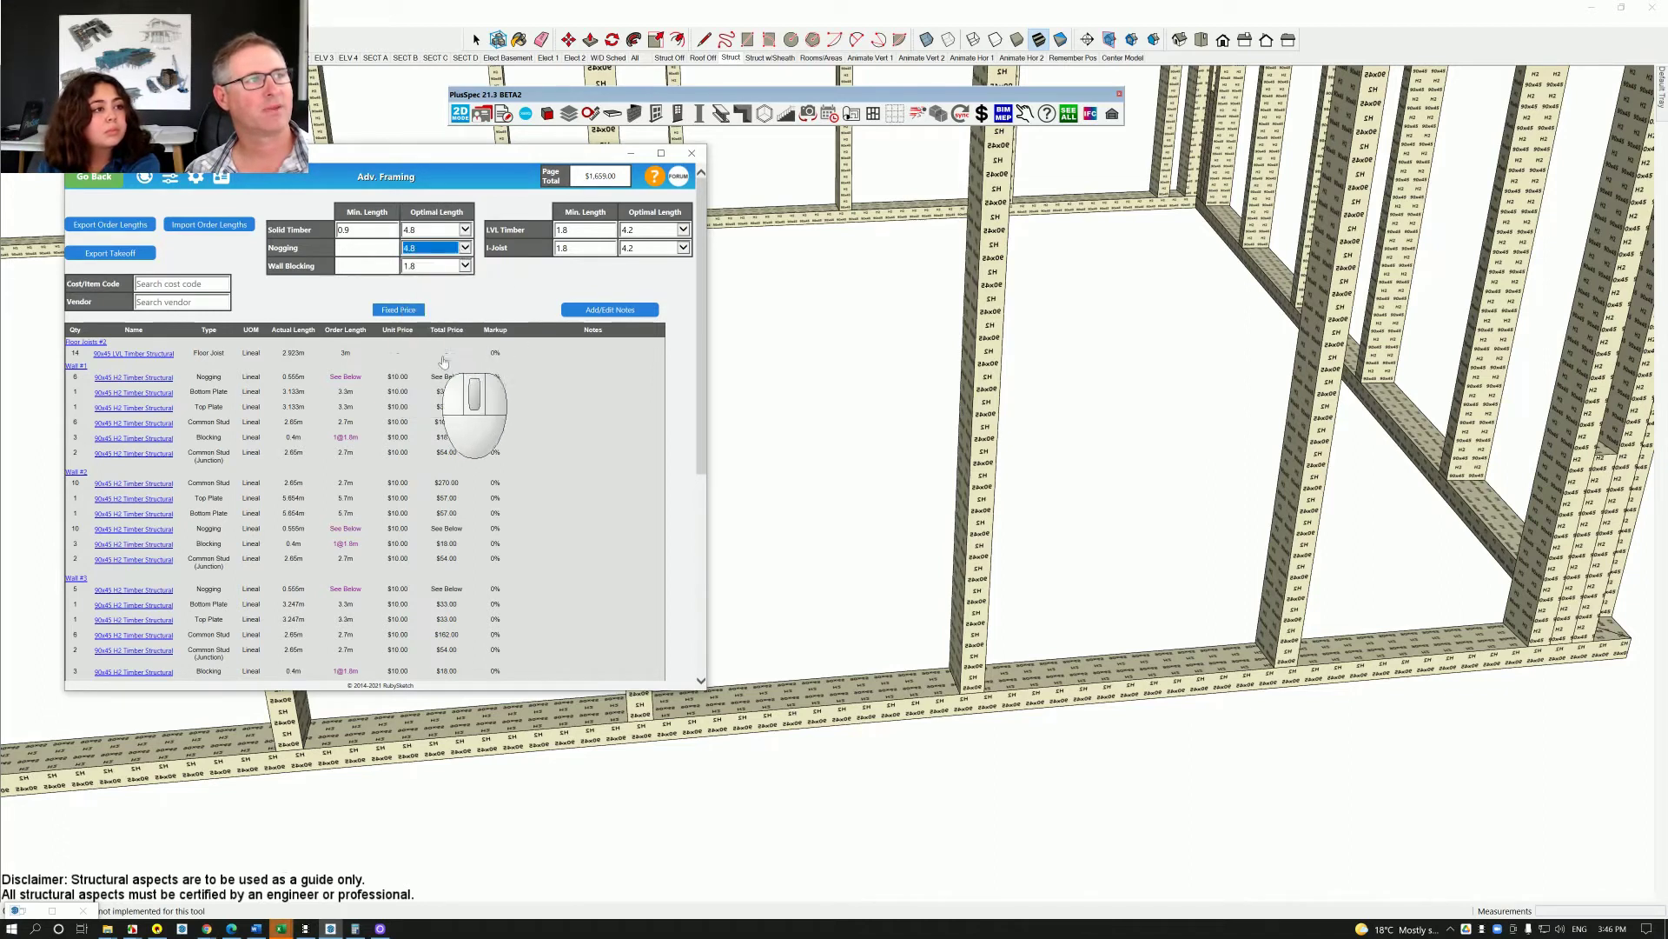
{"action": "left_click", "coordinate": [465, 267]}
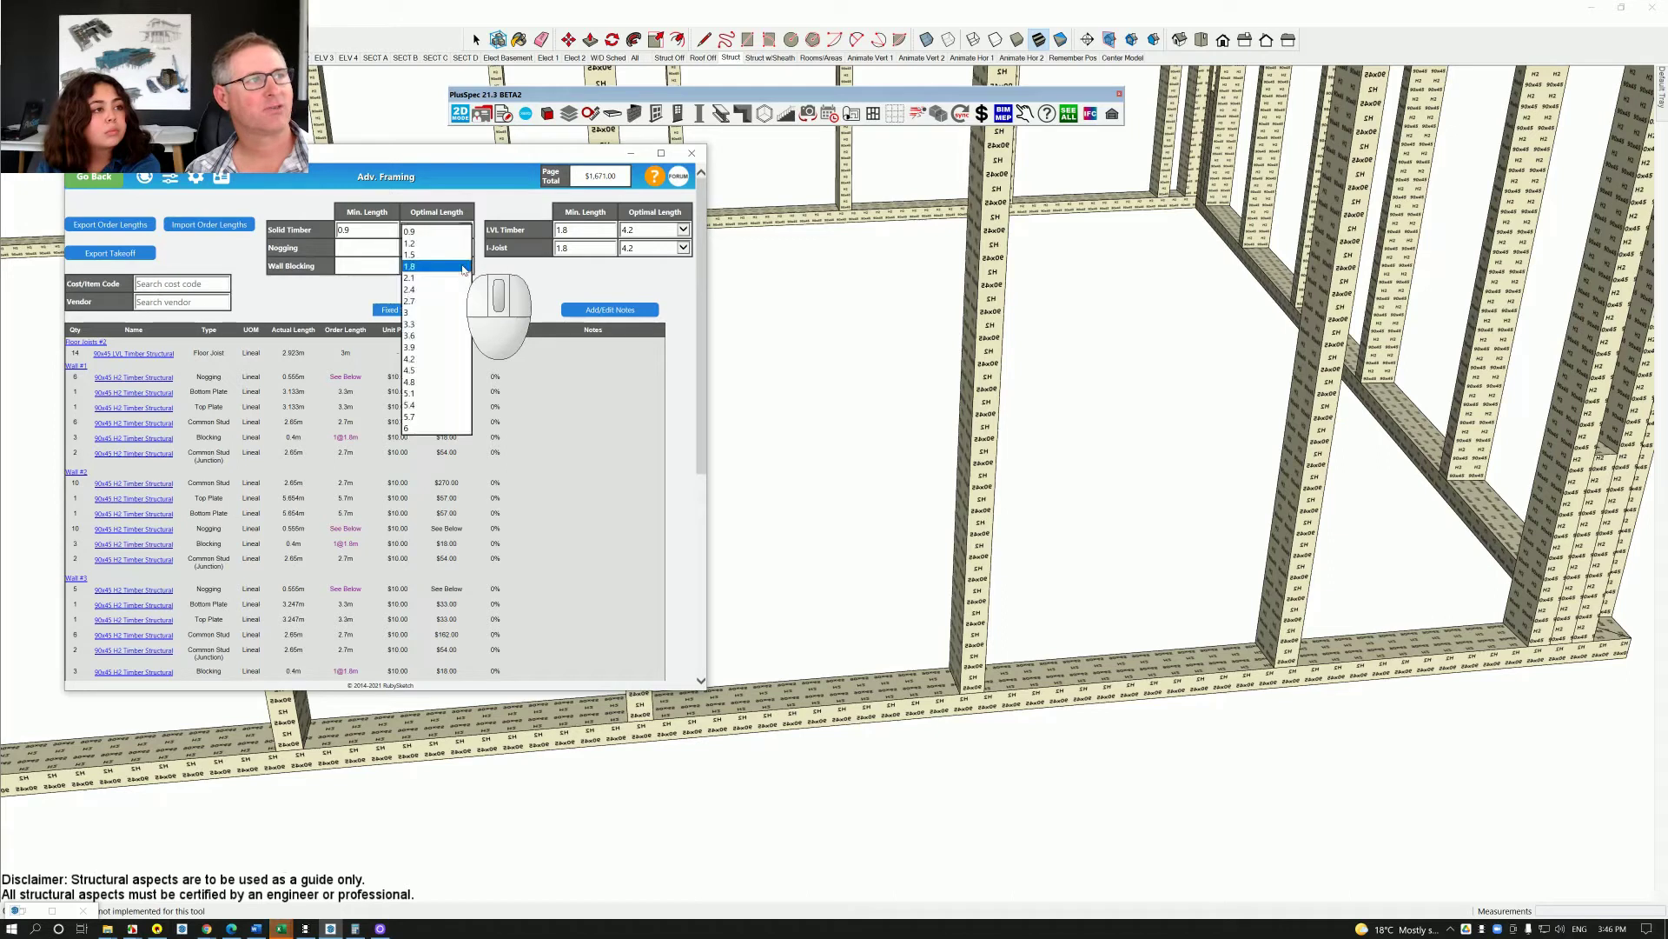
{"action": "left_click", "coordinate": [445, 377]}
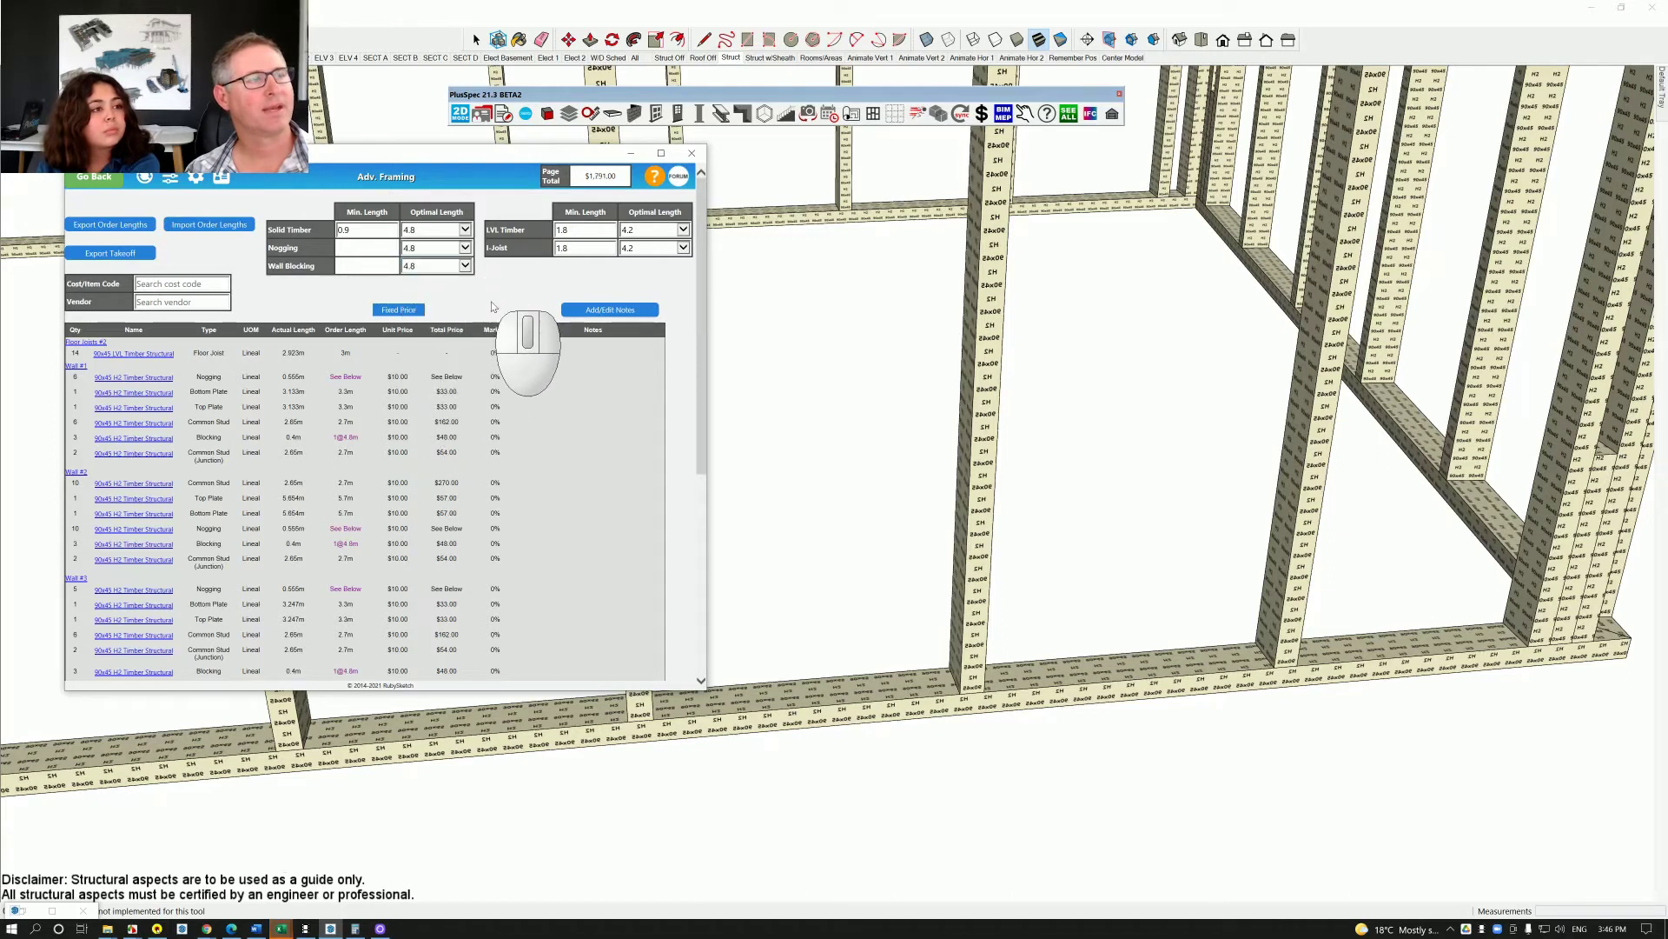
{"action": "scroll", "coordinate": [475, 394], "scroll_direction": "down", "scroll_amount": 1}
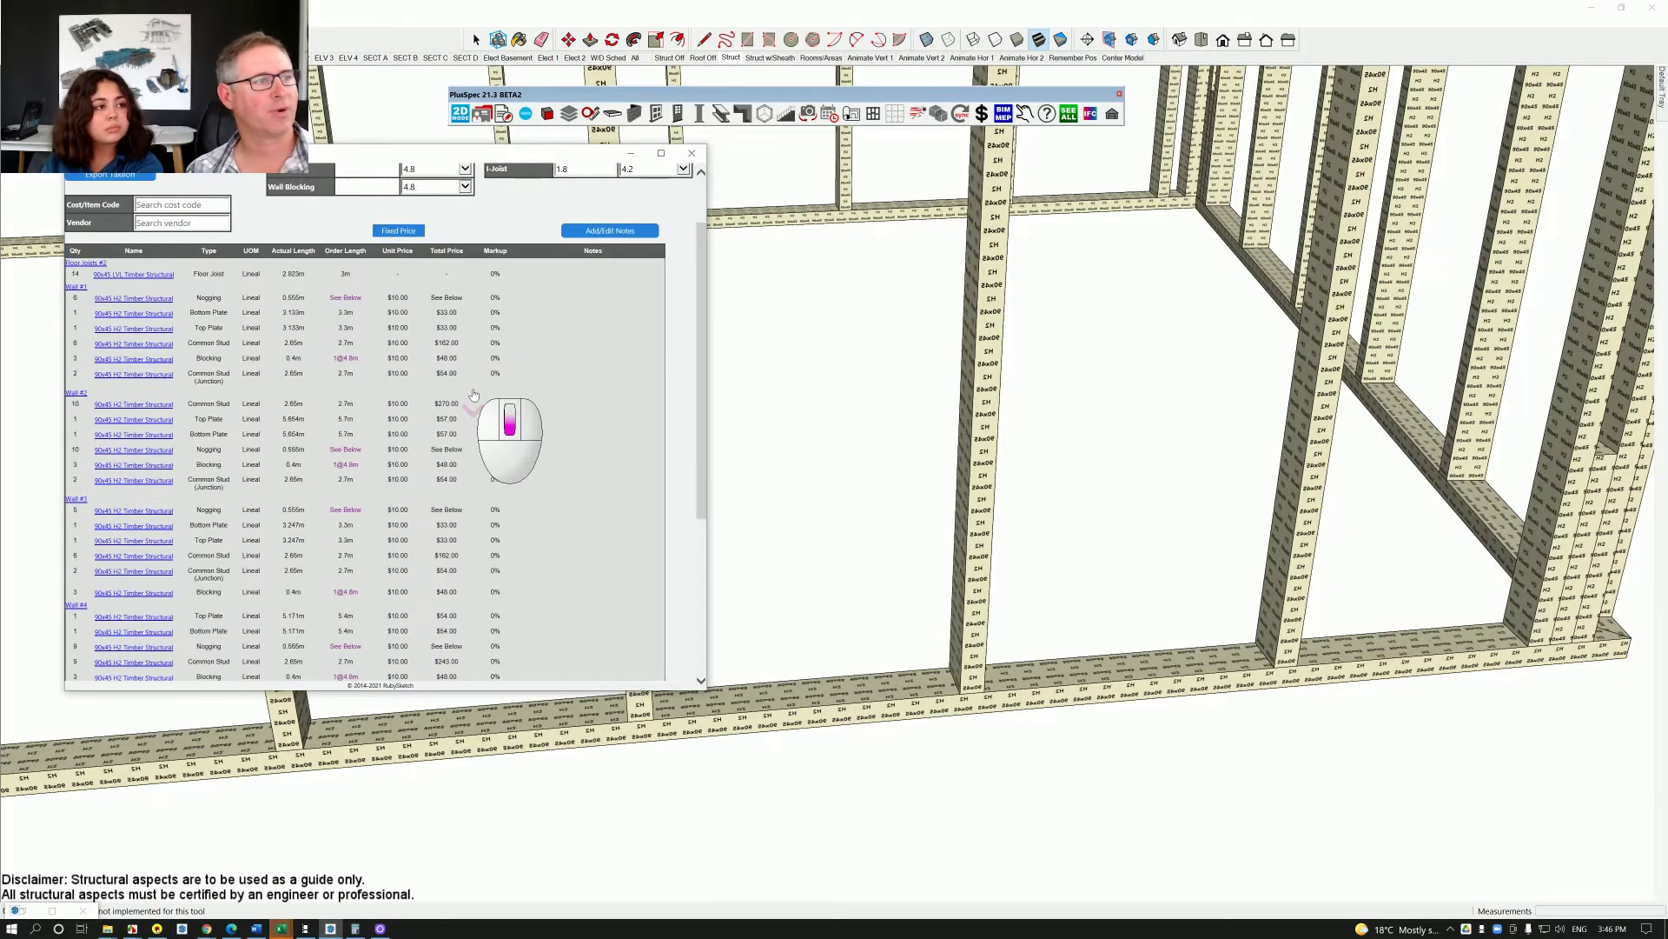
{"action": "scroll", "coordinate": [475, 393], "scroll_direction": "down", "scroll_amount": 1}
{"action": "scroll", "coordinate": [474, 394], "scroll_direction": "down", "scroll_amount": 1}
{"action": "scroll", "coordinate": [475, 394], "scroll_direction": "up", "scroll_amount": 1}
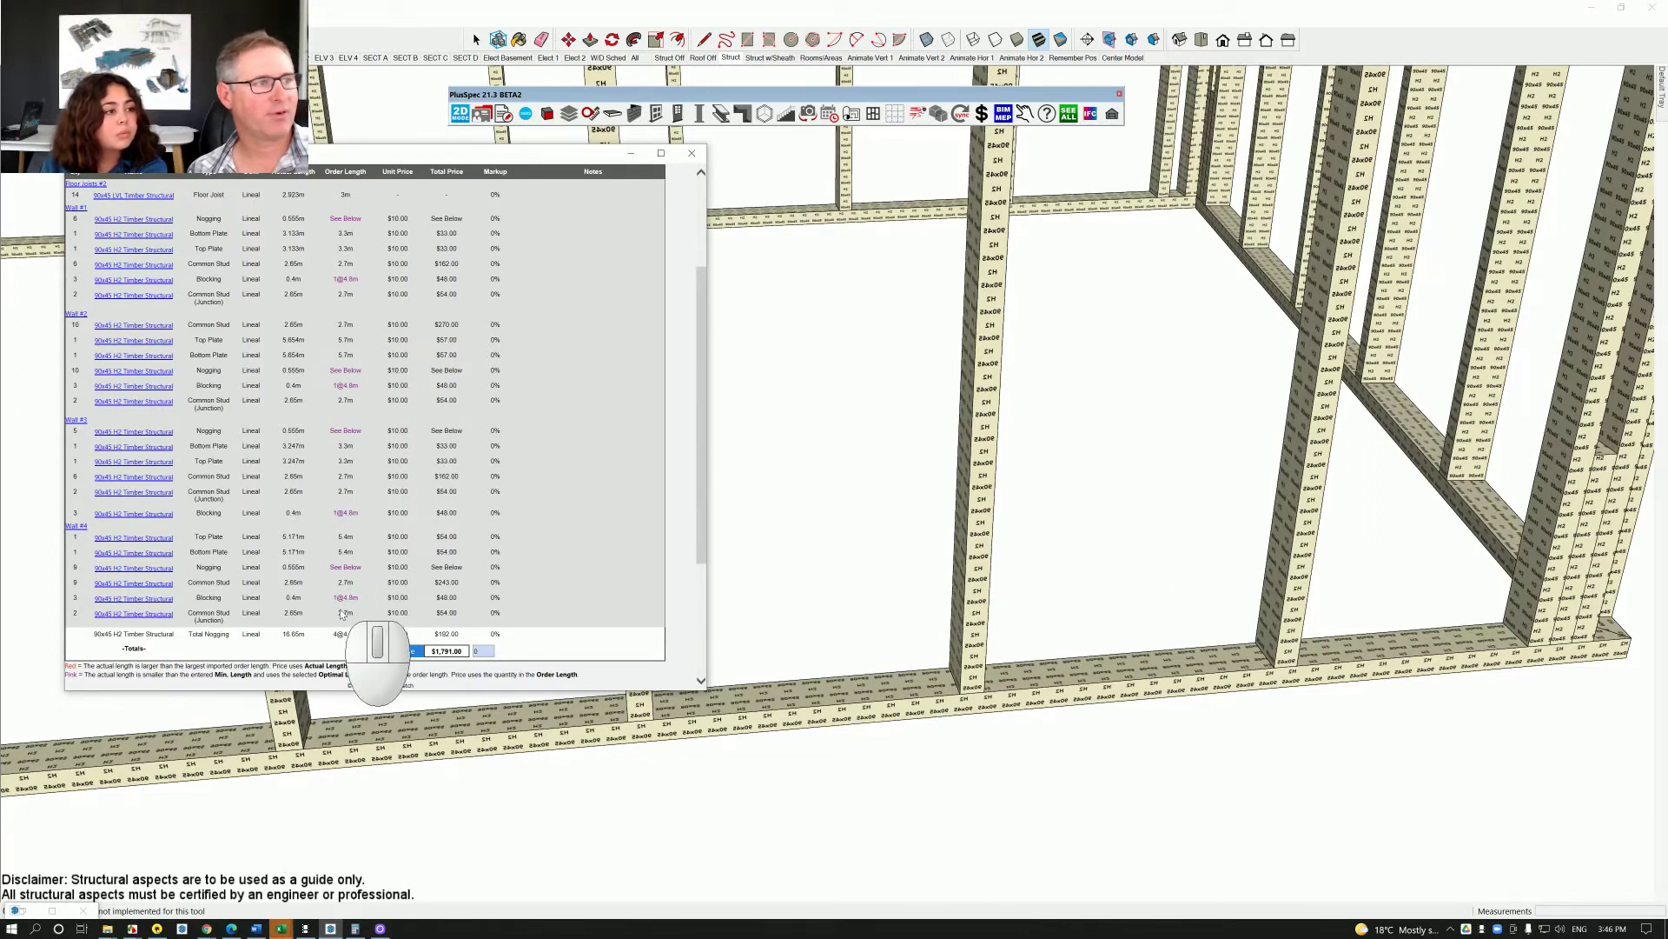
{"action": "scroll", "coordinate": [343, 599], "scroll_direction": "down", "scroll_amount": 1}
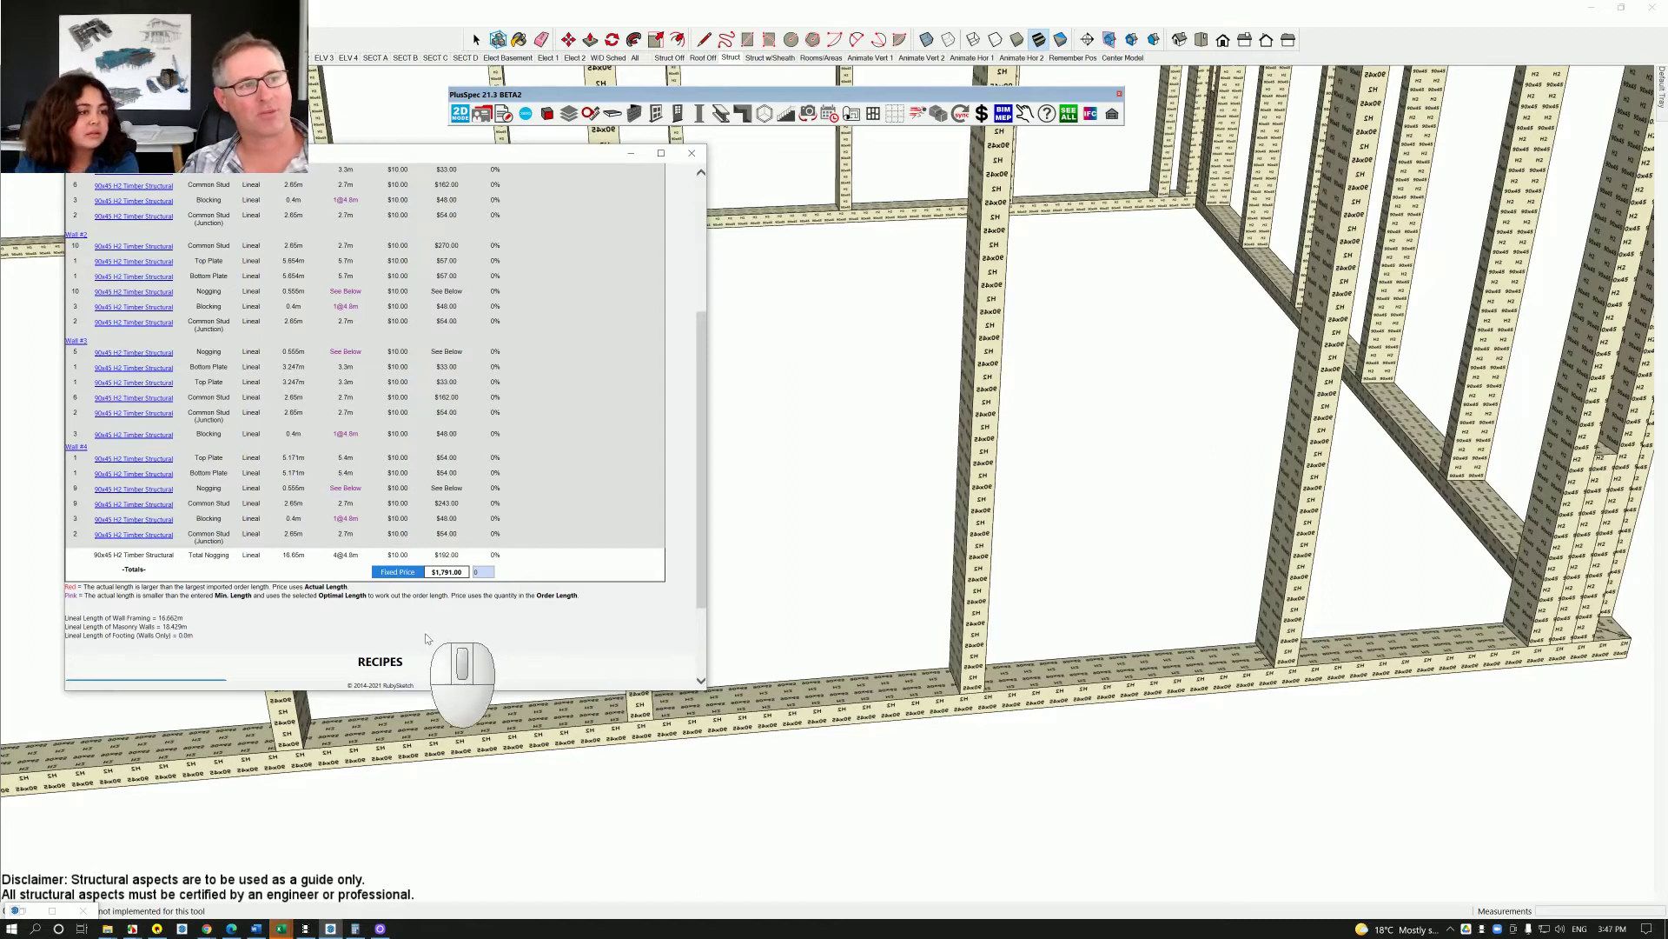
- Set the solid timber optimal length to 3 in the Adv. Framing takeoff
{"action": "scroll", "coordinate": [430, 630], "scroll_direction": "up", "scroll_amount": 5}
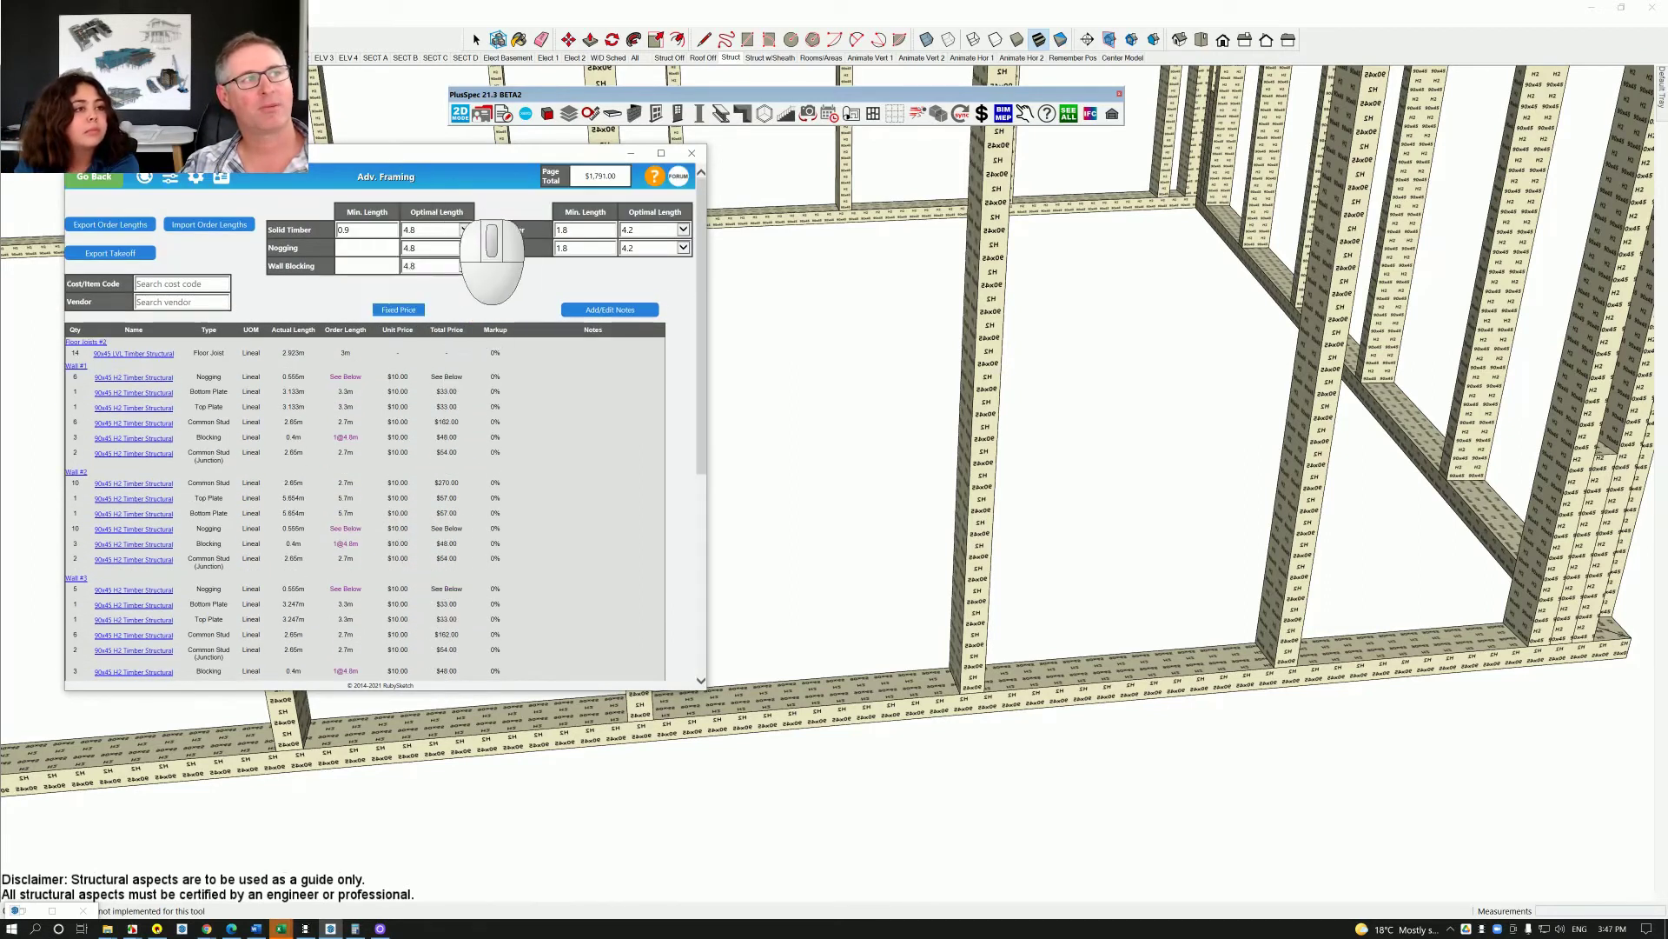
{"action": "left_click", "coordinate": [458, 229]}
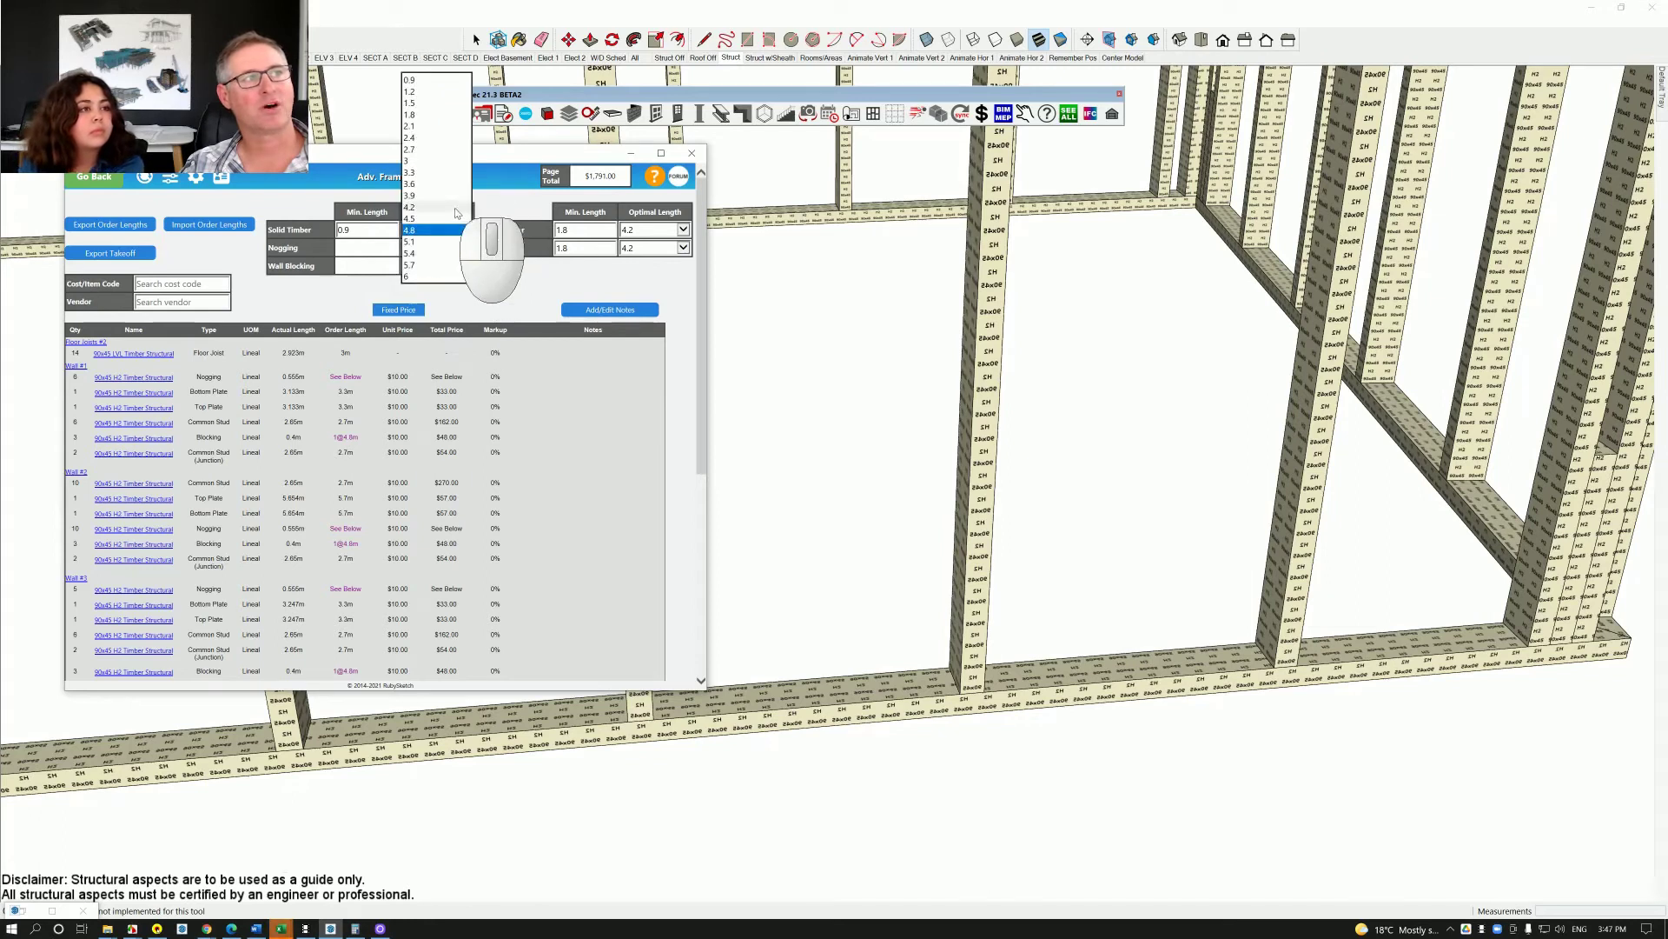
{"action": "left_click", "coordinate": [434, 80]}
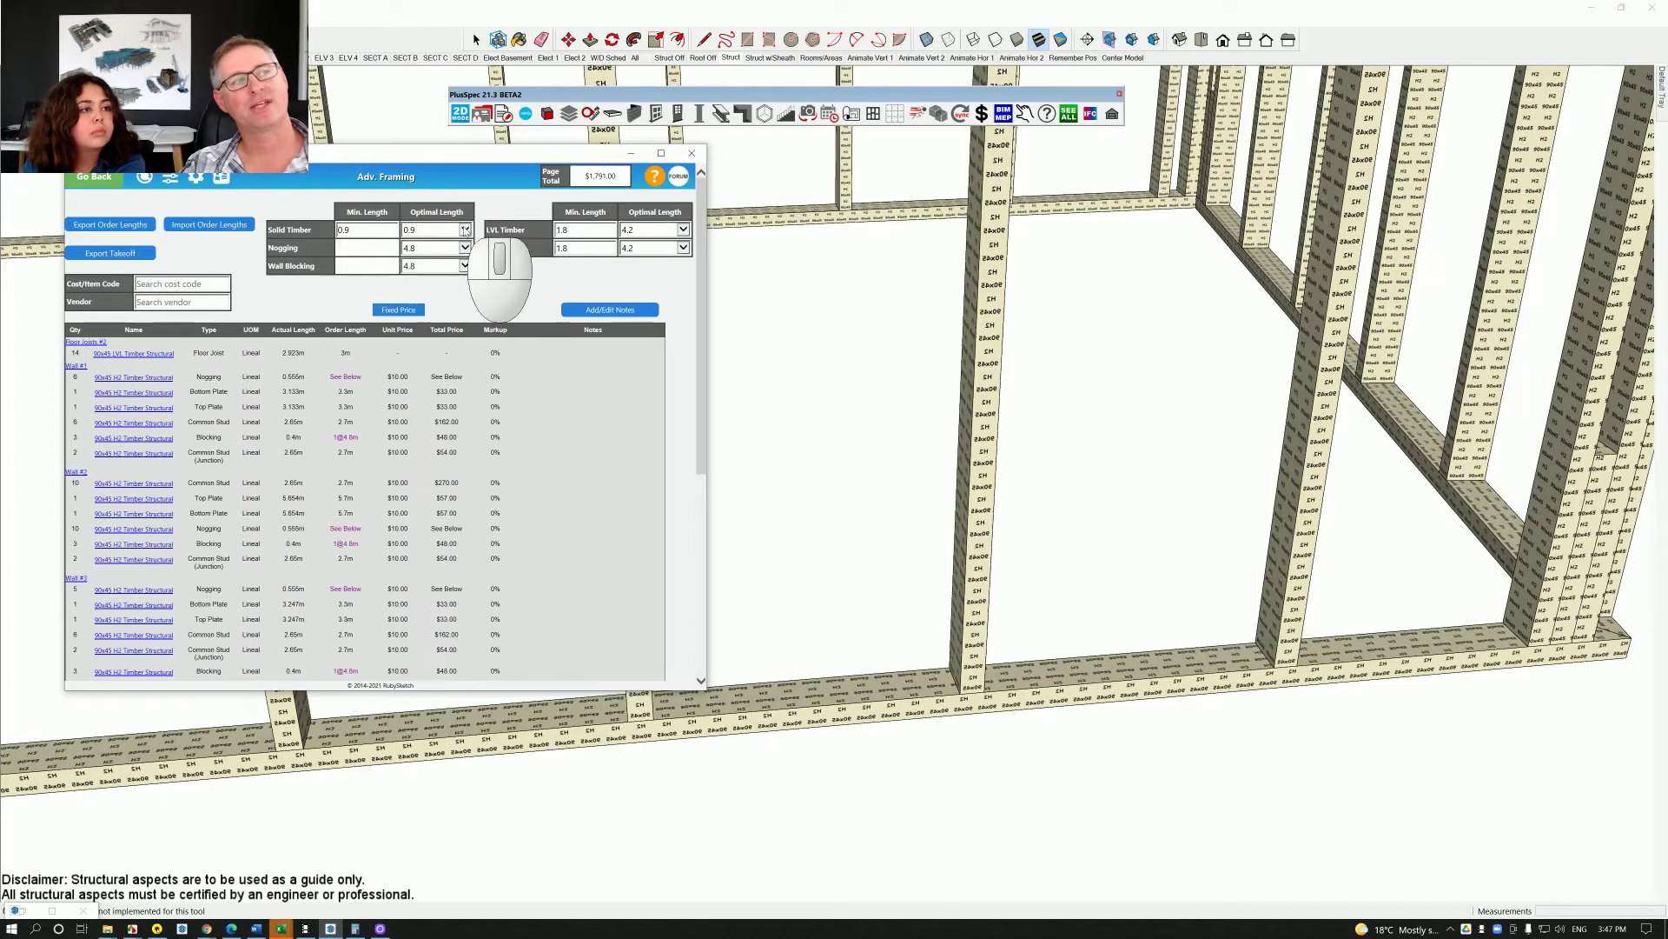
{"action": "left_click", "coordinate": [465, 229]}
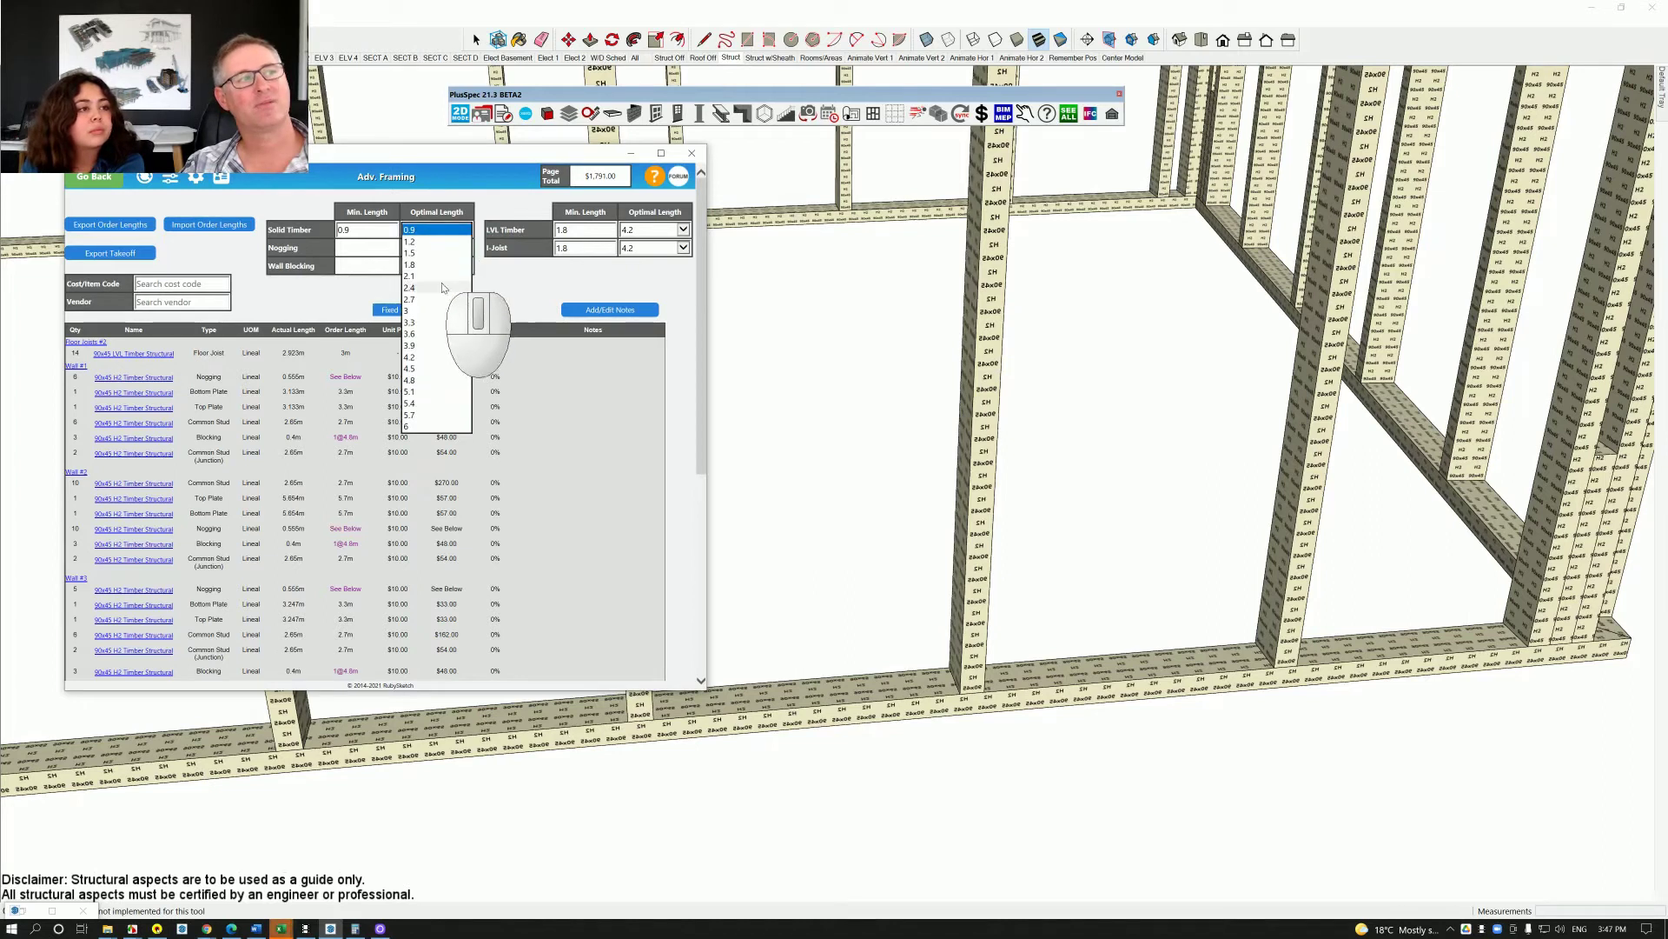
{"action": "left_click", "coordinate": [434, 312]}
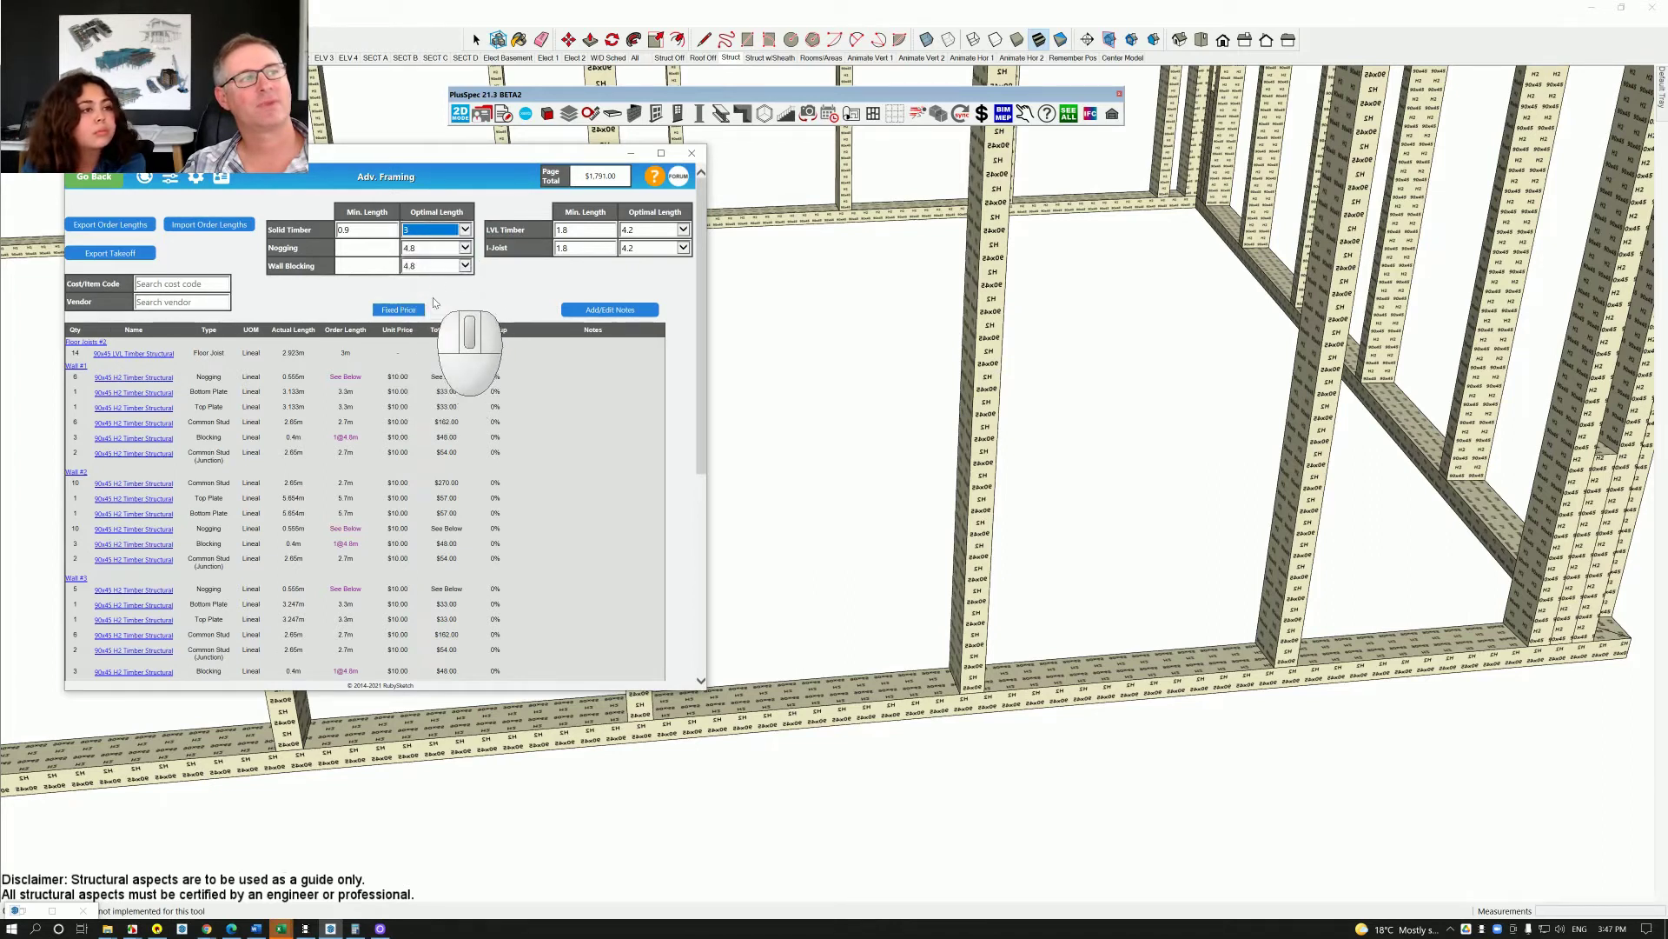
- Set both the nogging and wall blocking optimal lengths to 3
{"action": "left_click", "coordinate": [465, 248]}
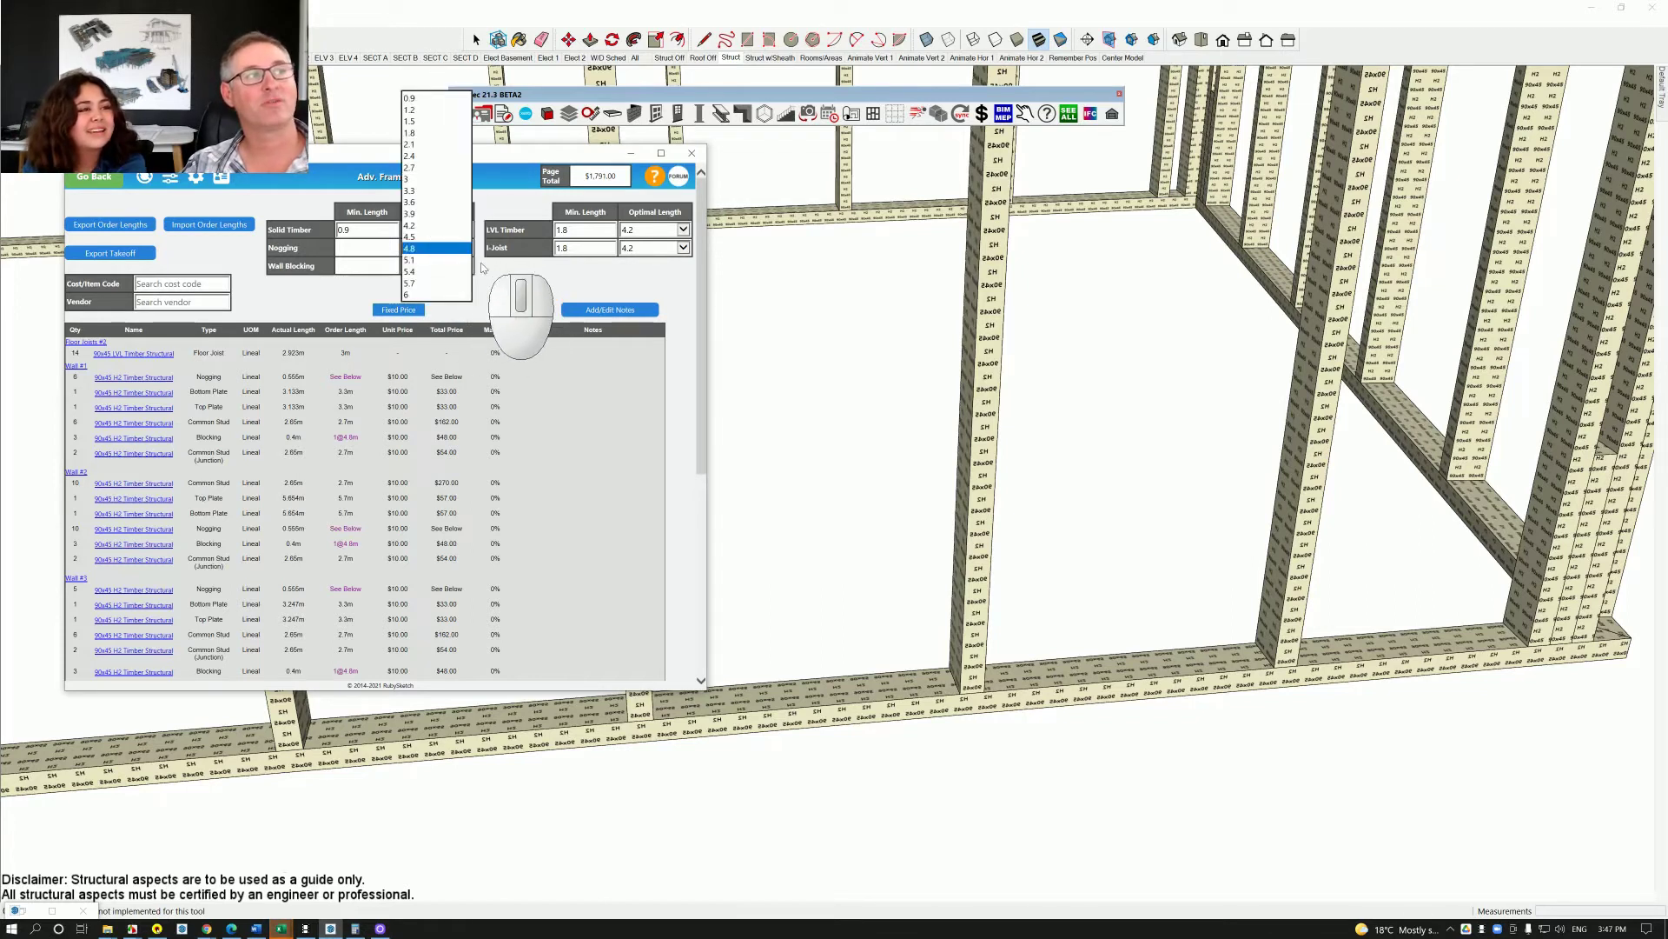
{"action": "left_click", "coordinate": [426, 179]}
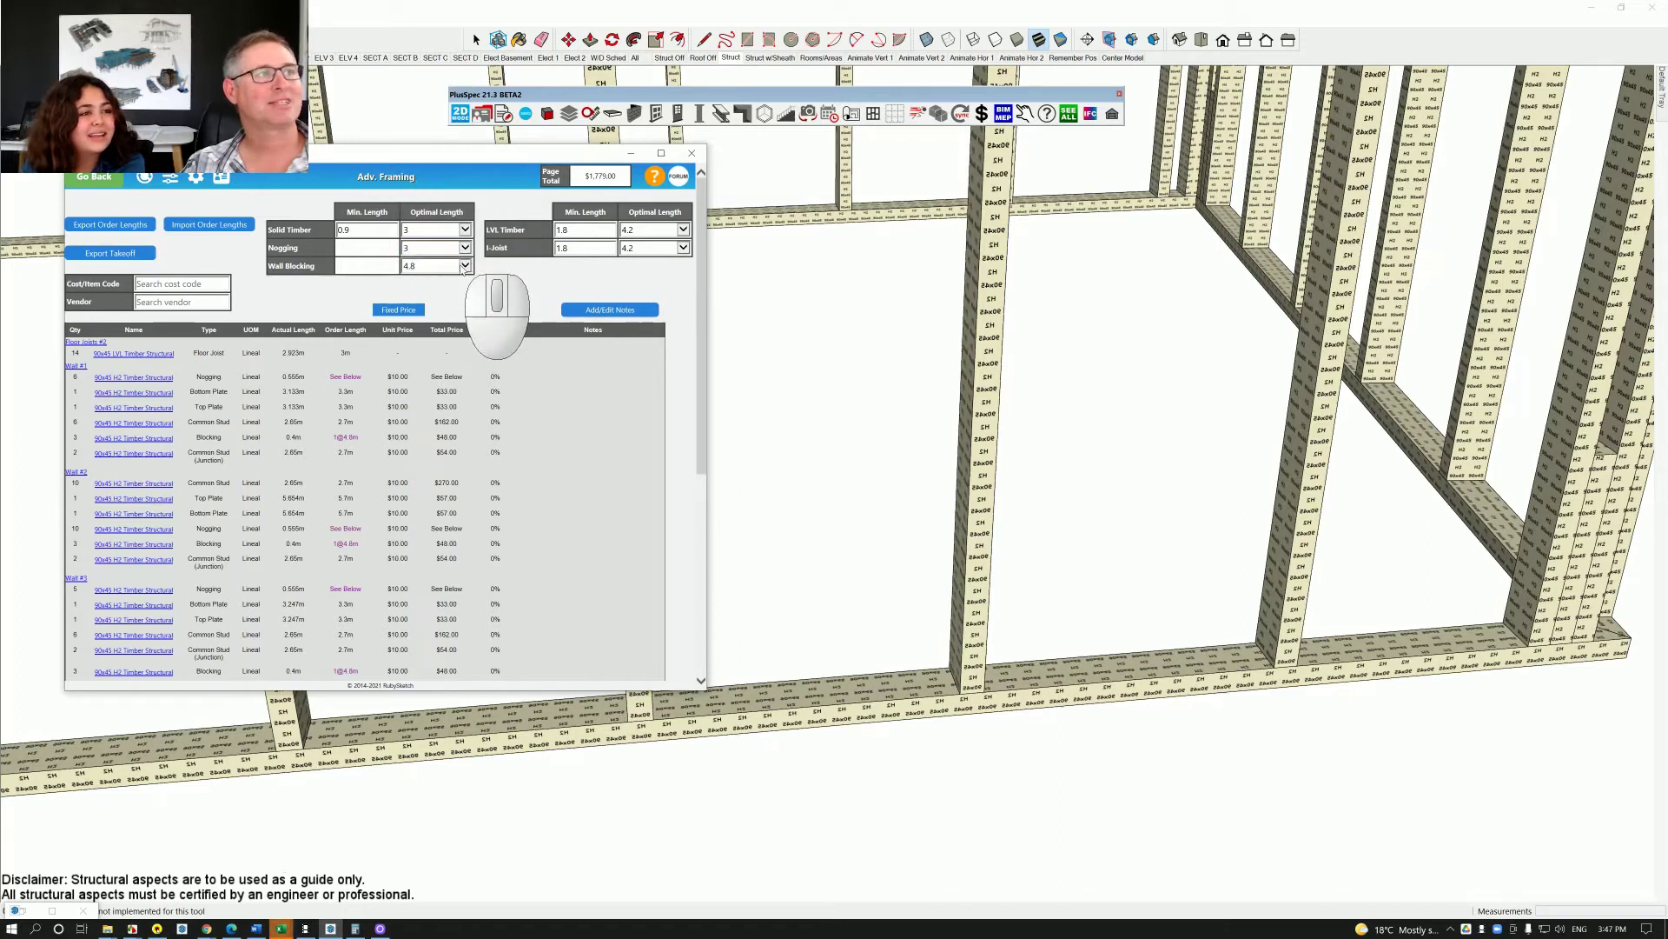
{"action": "left_click", "coordinate": [465, 265]}
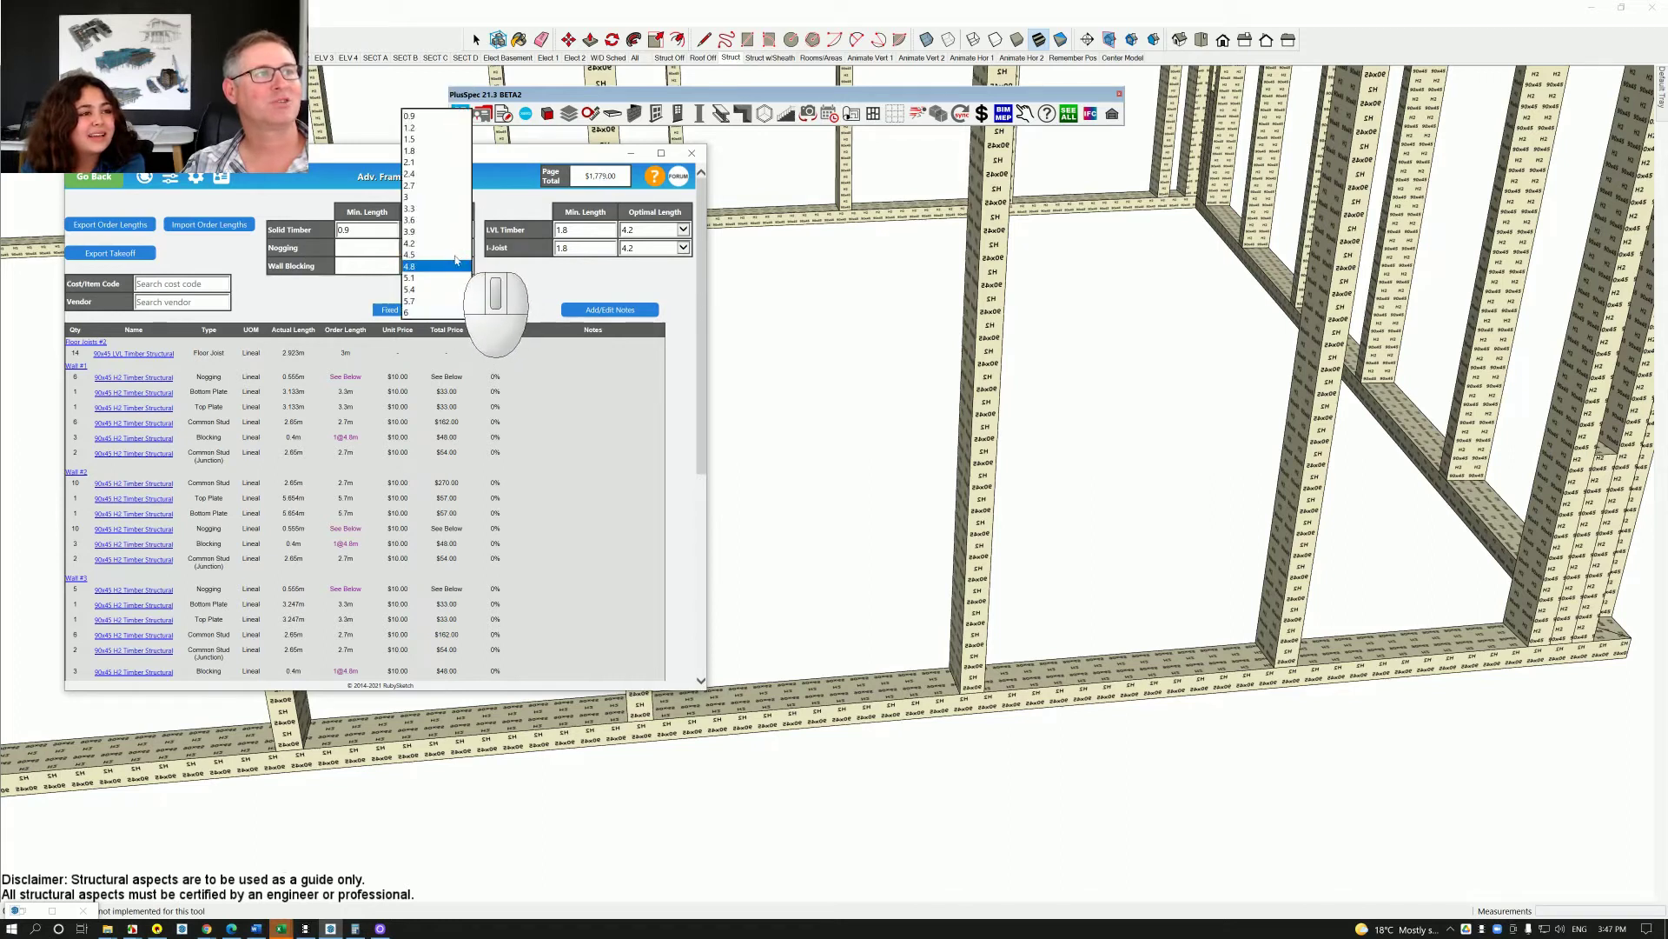
{"action": "left_click", "coordinate": [426, 198]}
- Set the solid timber minimum length to 1.8 and review the blocking and nogging order lengths in the framing list
{"action": "left_click", "coordinate": [488, 286]}
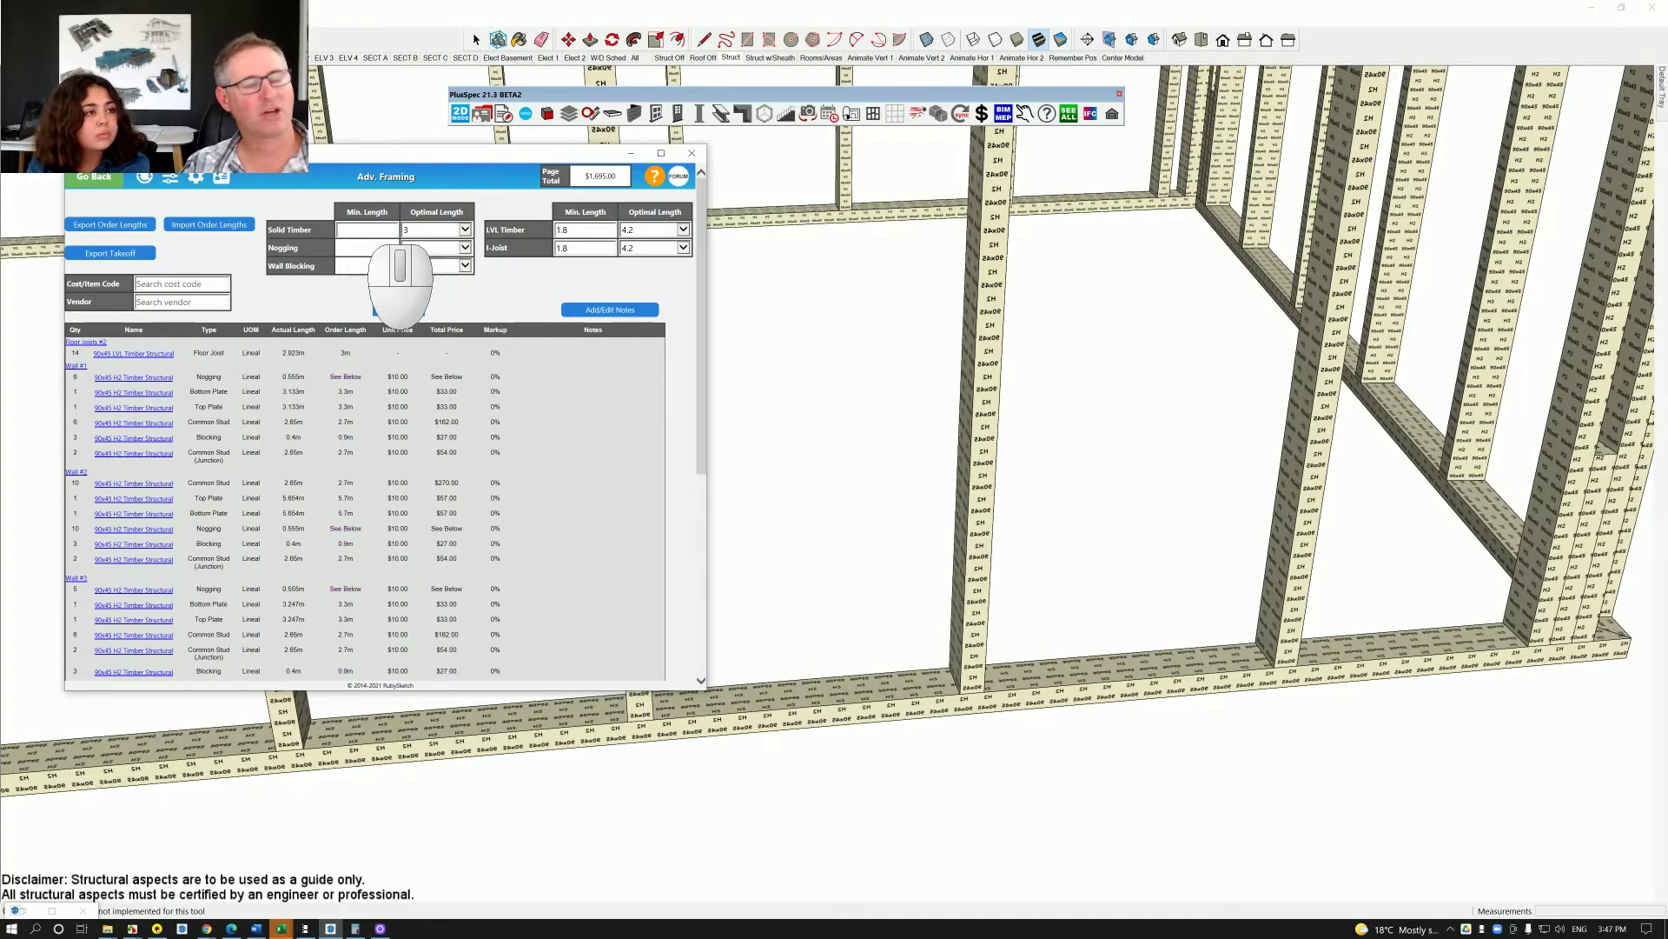
{"action": "type", "text": "1.8"}
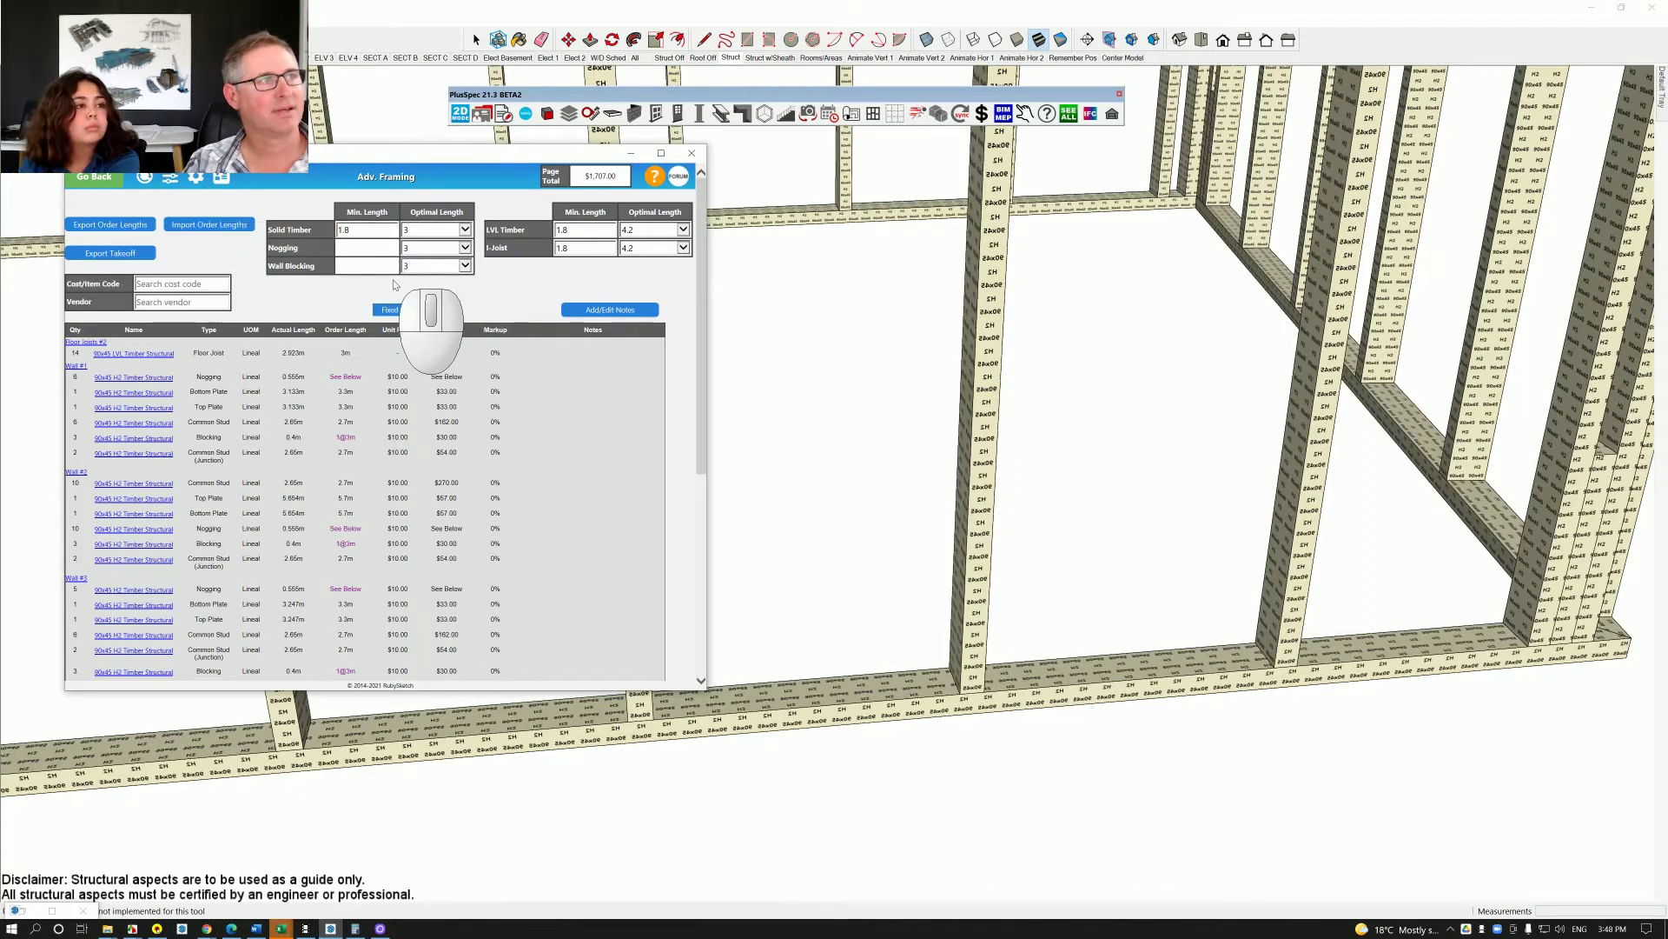
{"action": "scroll", "coordinate": [383, 326], "scroll_direction": "down", "scroll_amount": 4}
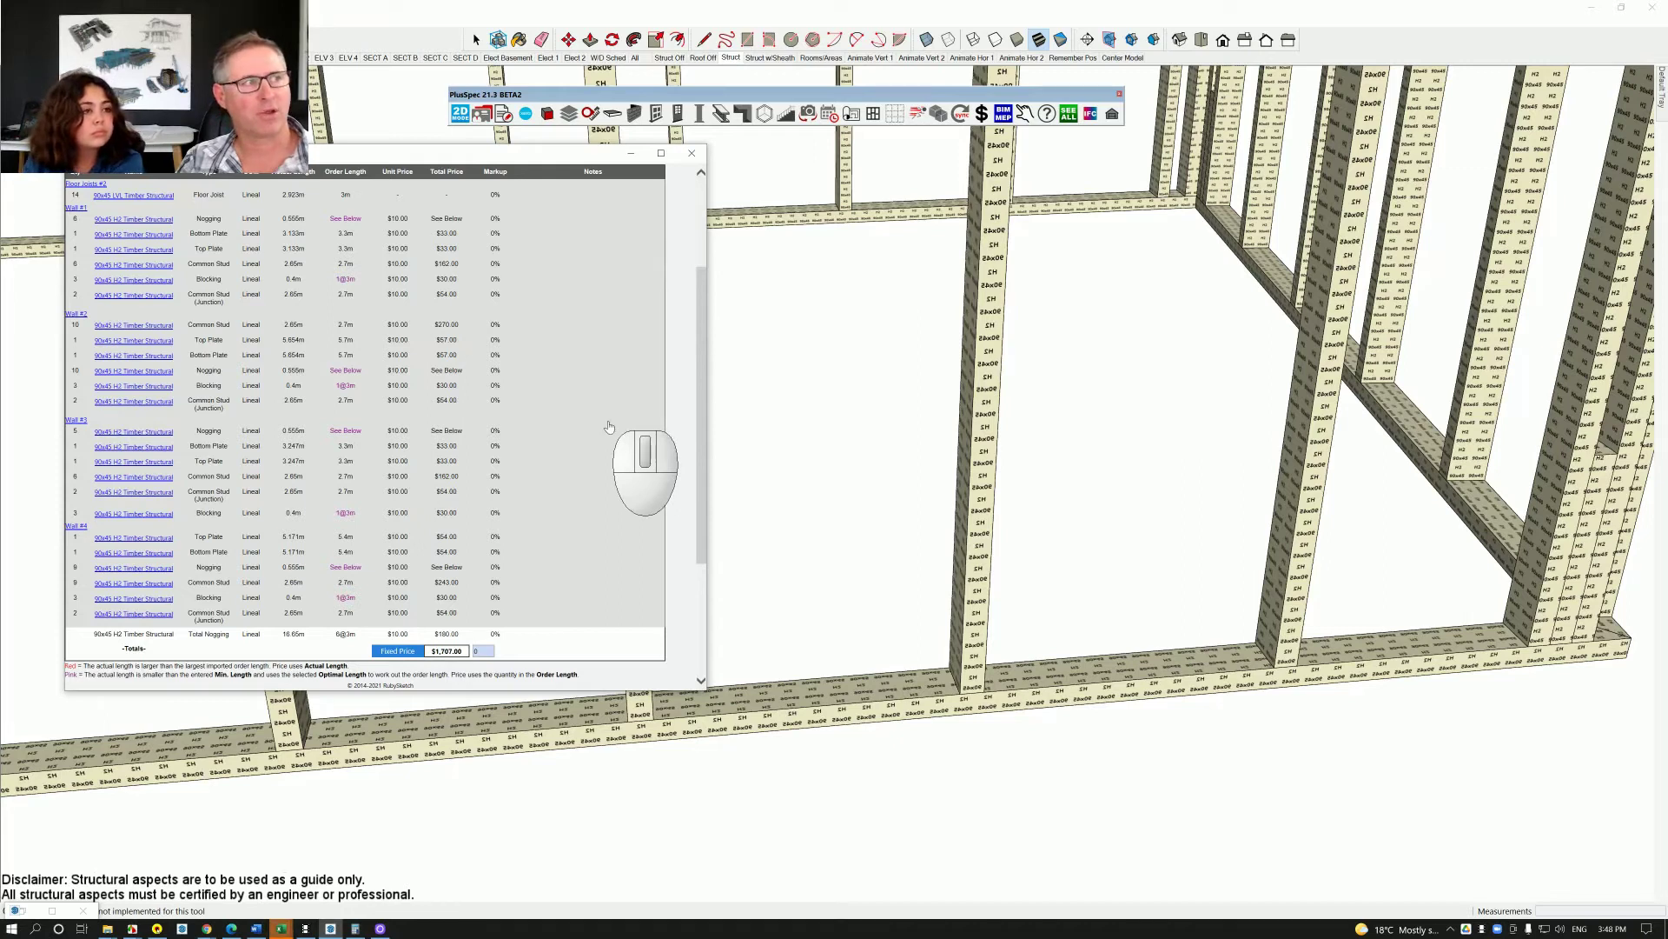
{"action": "scroll", "coordinate": [608, 427], "scroll_direction": "up", "scroll_amount": 3}
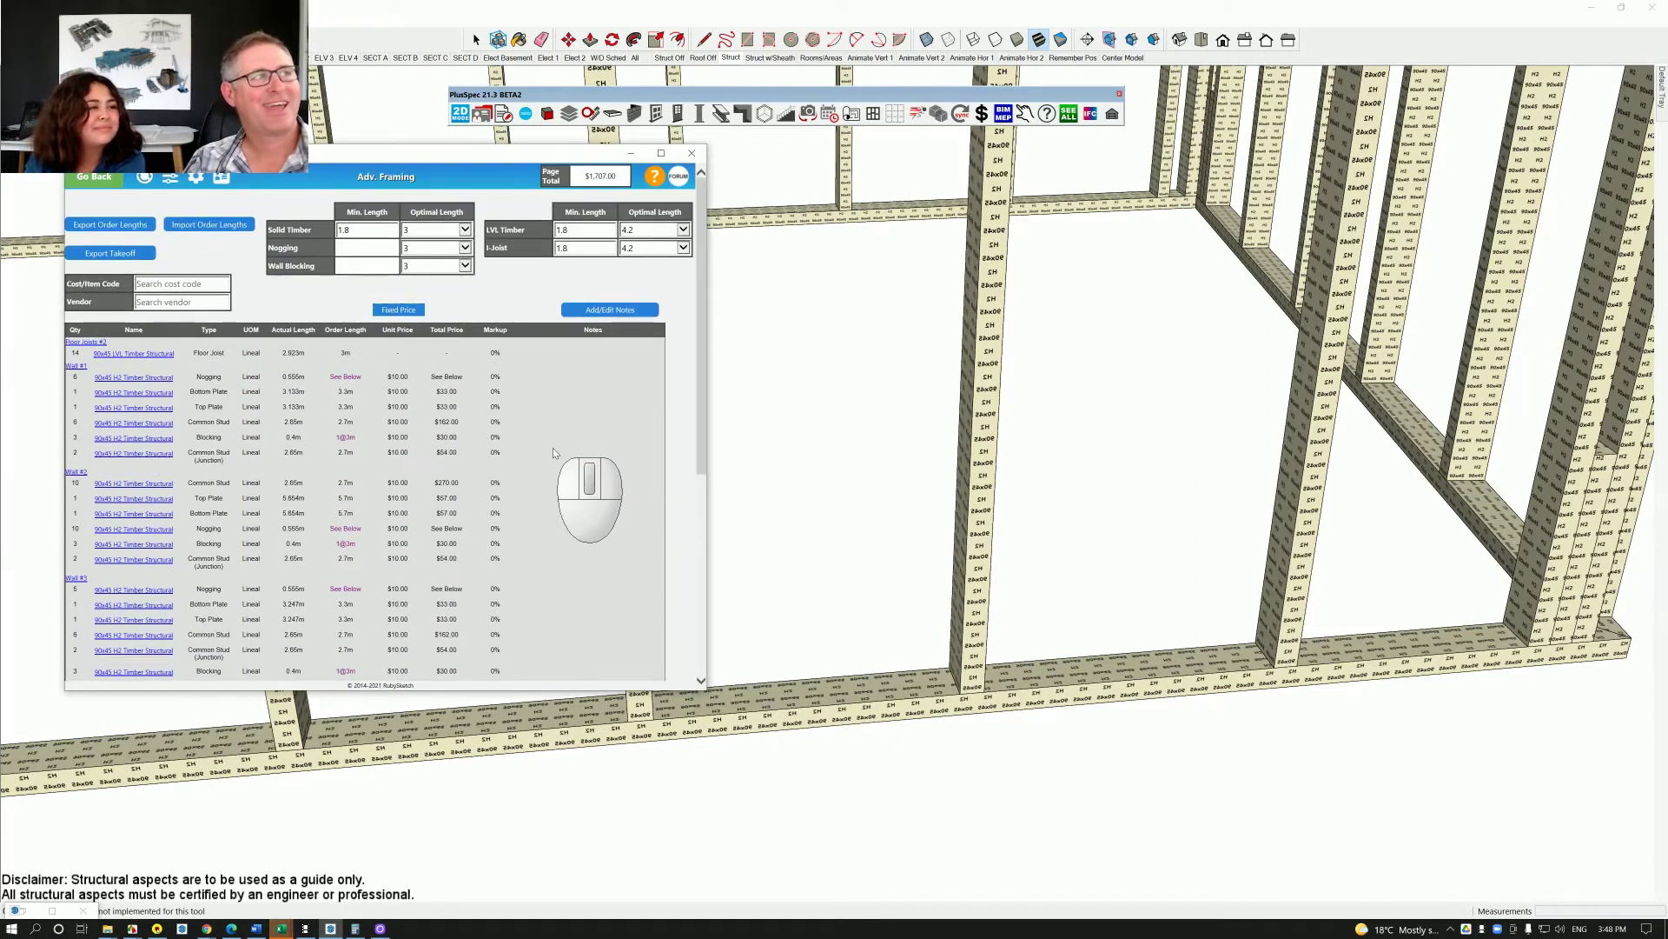
- Export the advanced framing cut and order list as a CSV file into the Models folder
{"action": "left_click", "coordinate": [110, 253]}
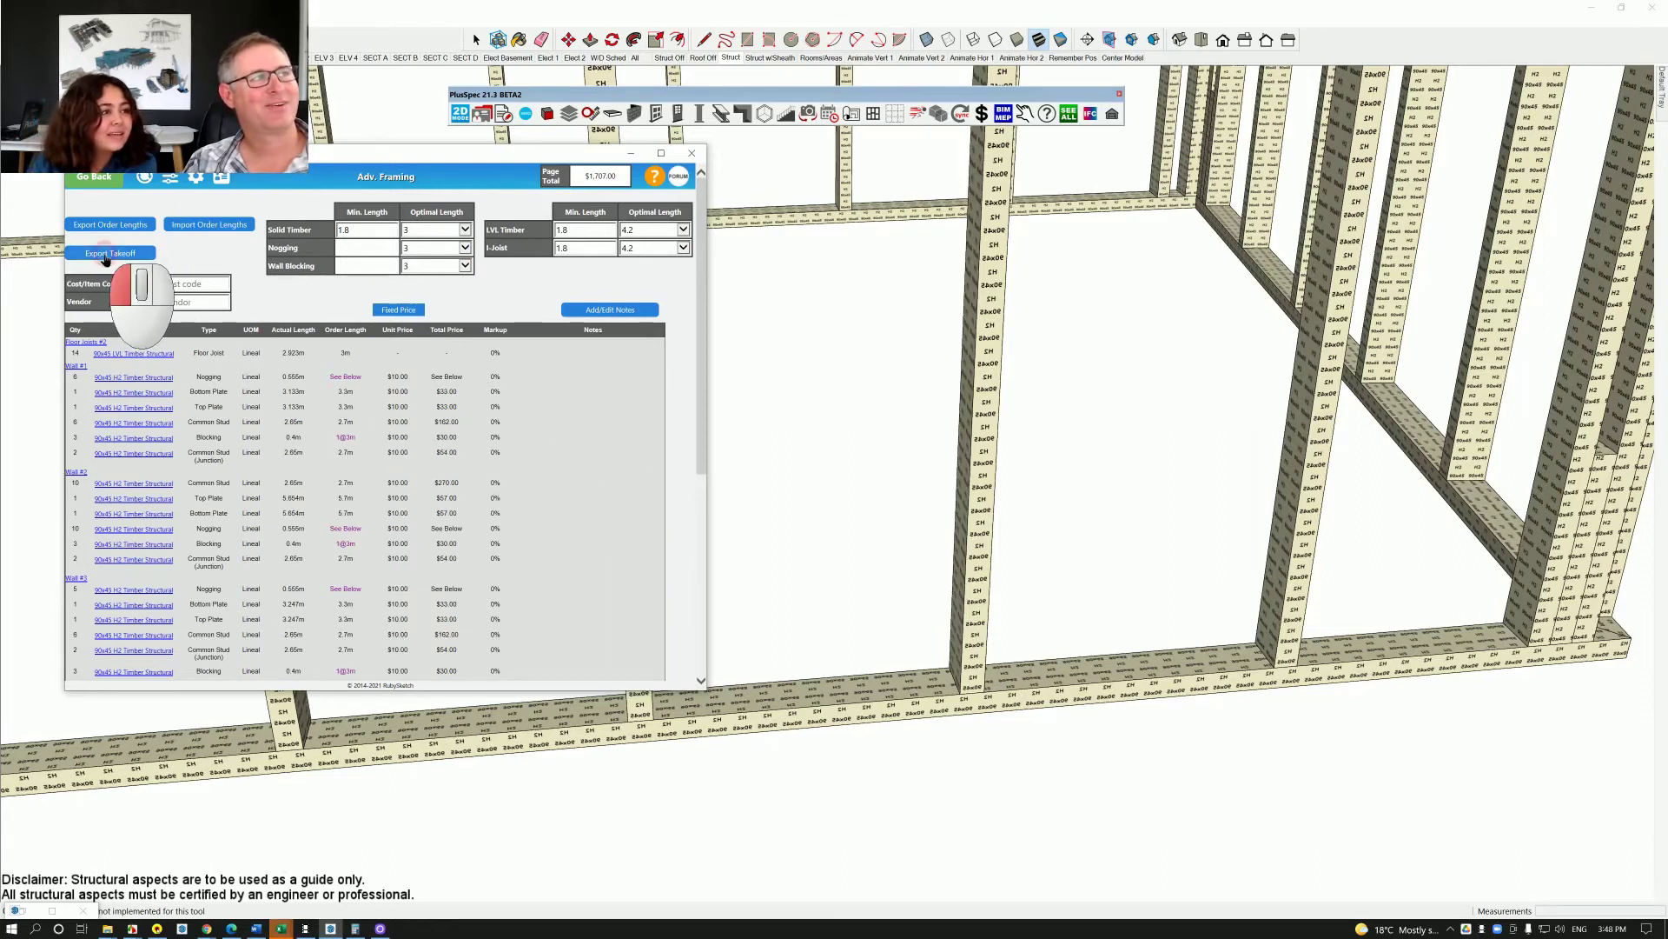
{"action": "scroll", "coordinate": [200, 337], "scroll_direction": "down", "scroll_amount": 3}
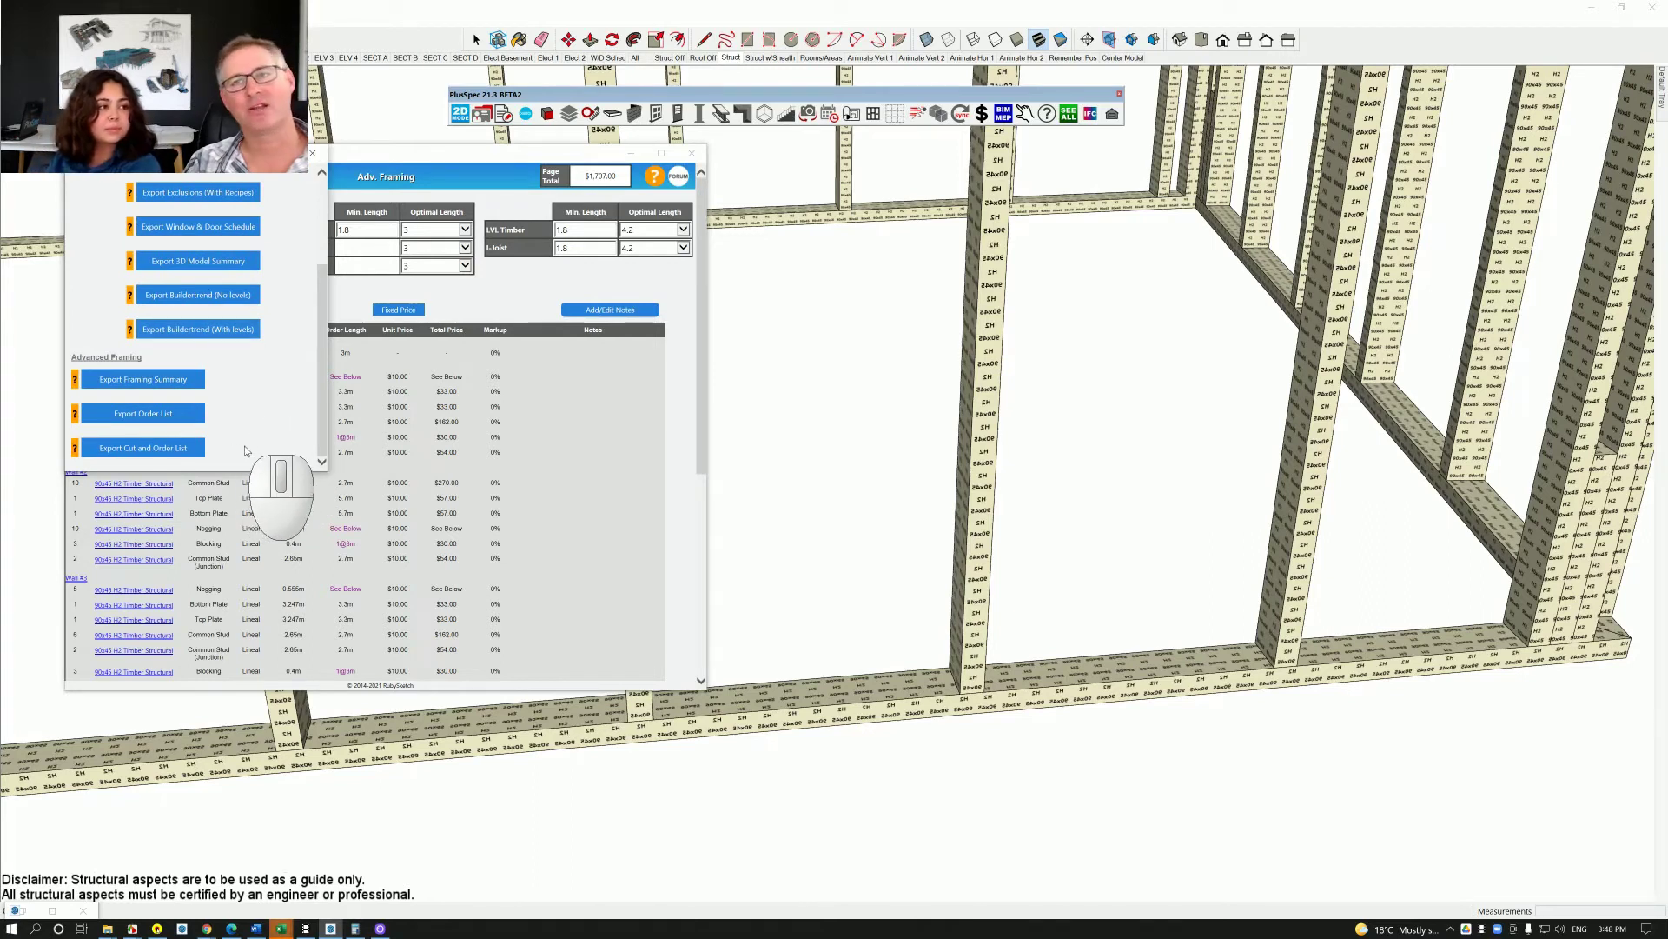
{"action": "left_click", "coordinate": [143, 415]}
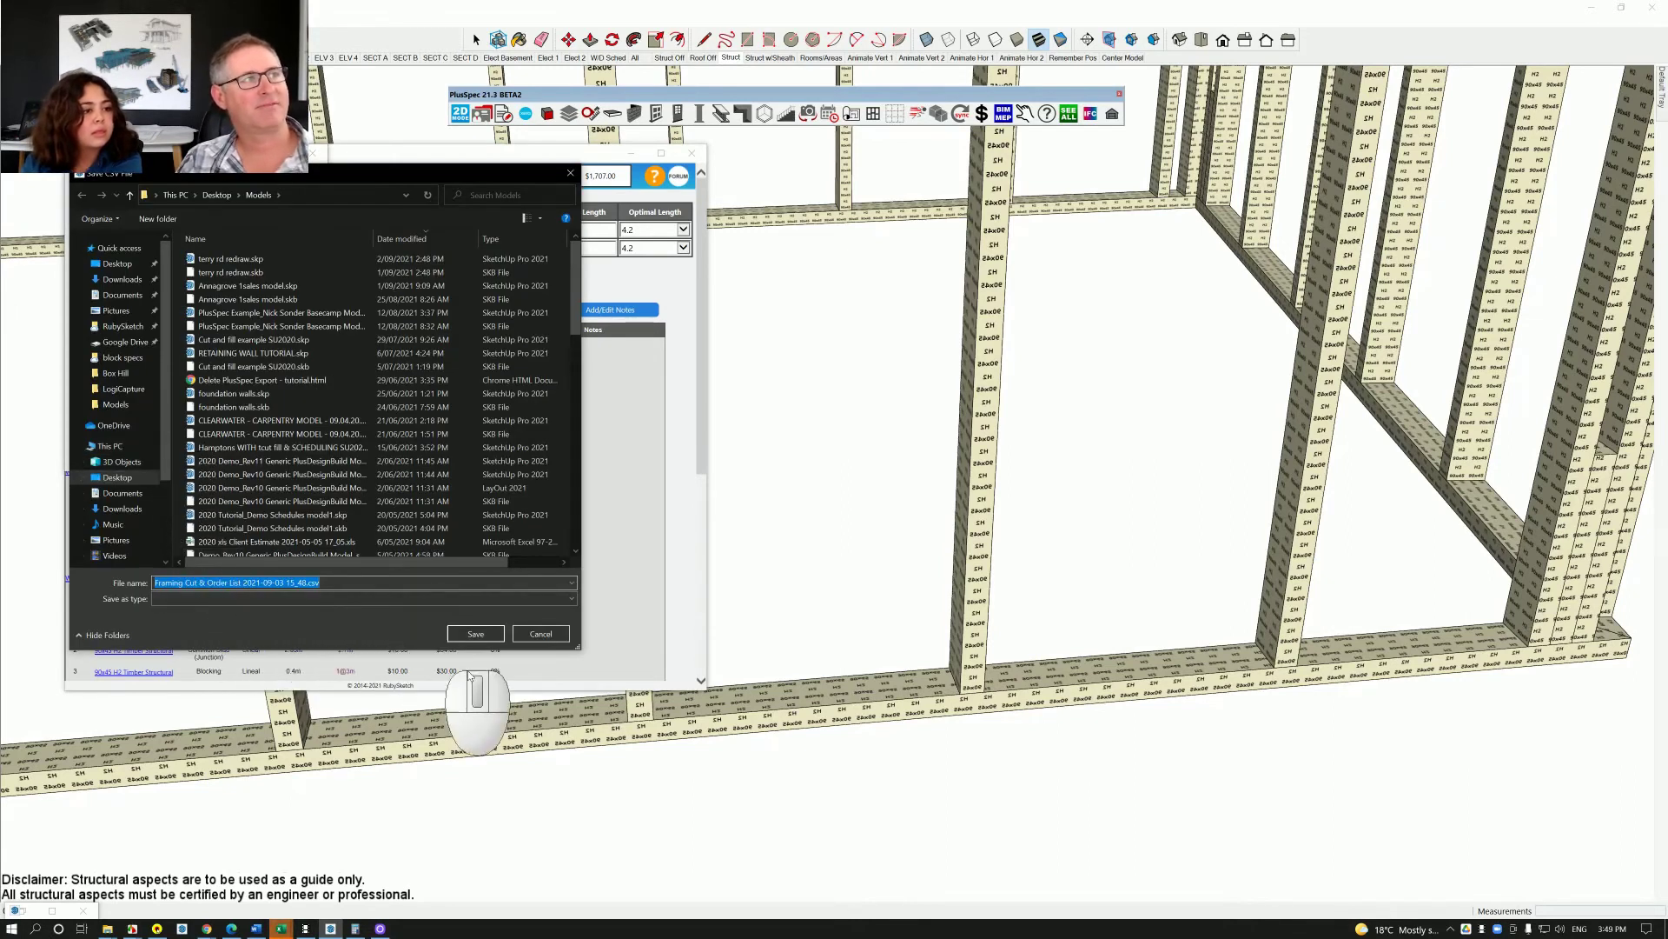
{"action": "left_click", "coordinate": [475, 632]}
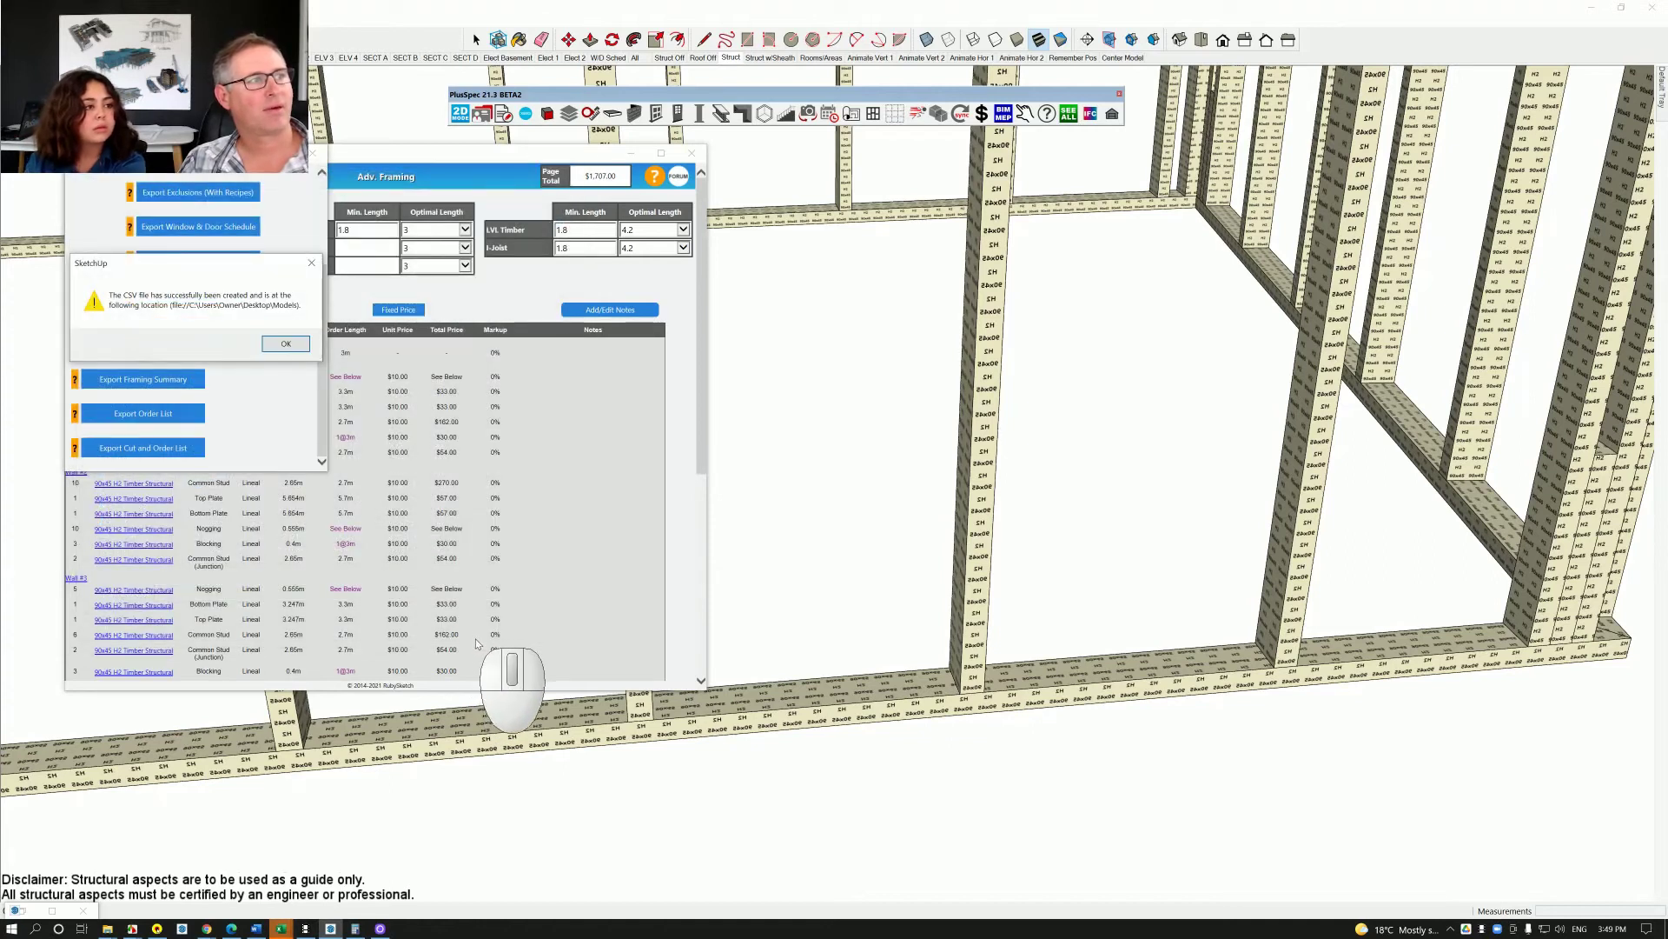
{"action": "left_click", "coordinate": [285, 343]}
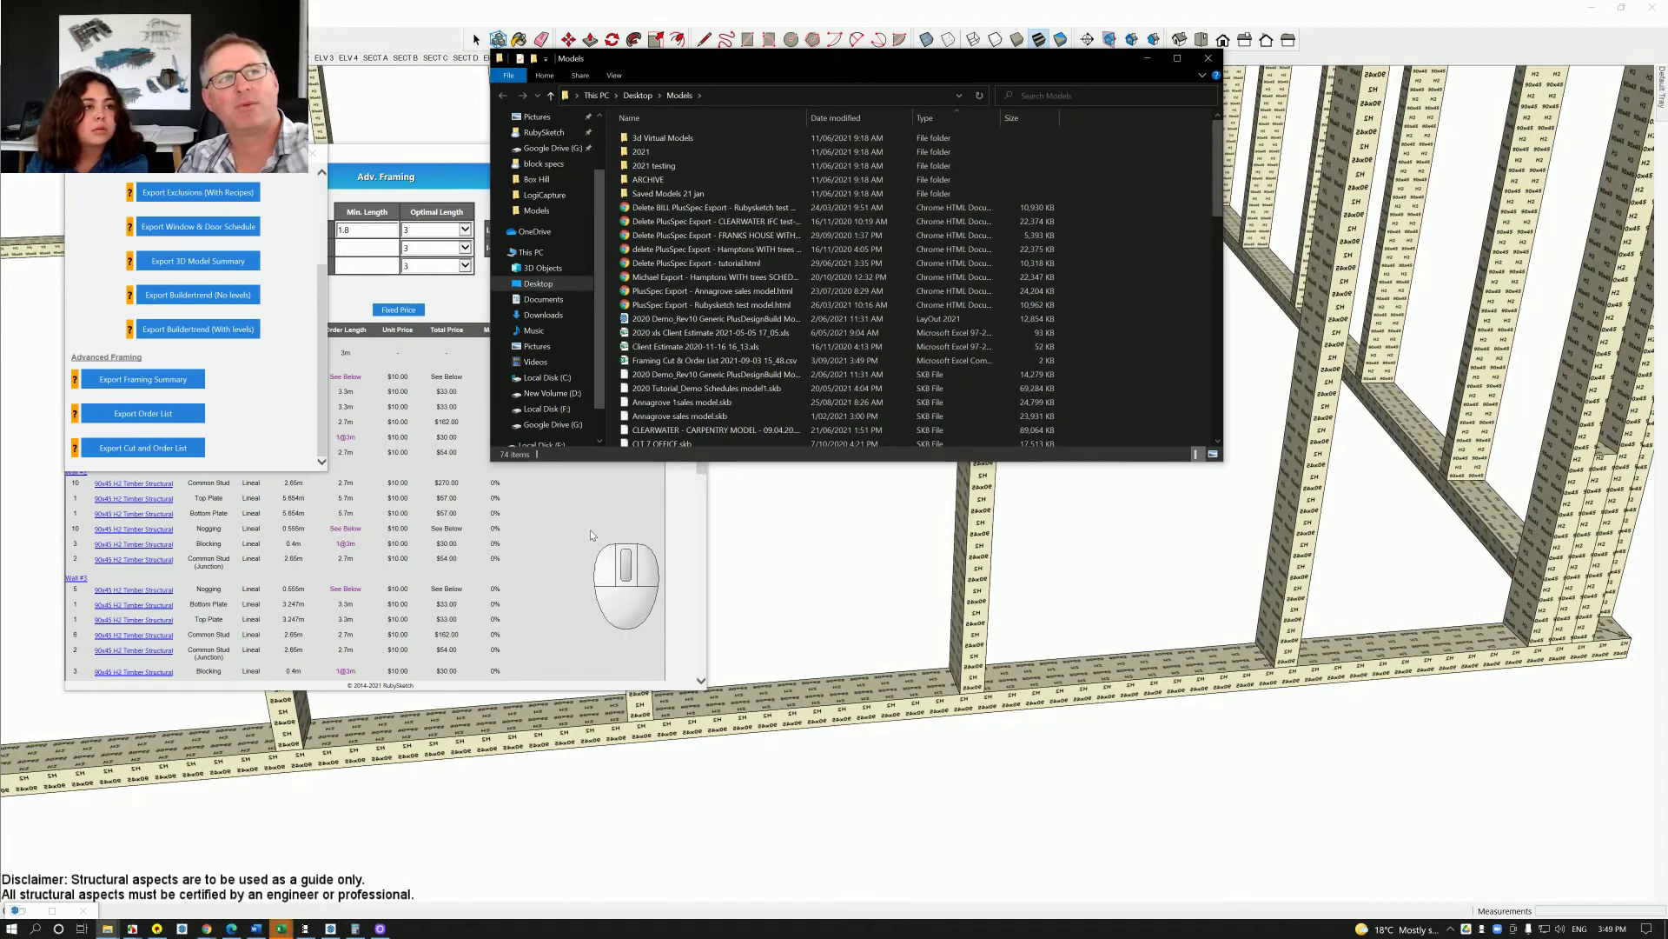
- Sort the Models folder by modification date and open the exported Framing Cut & Order List CSV in Excel
{"action": "left_click", "coordinate": [905, 118]}
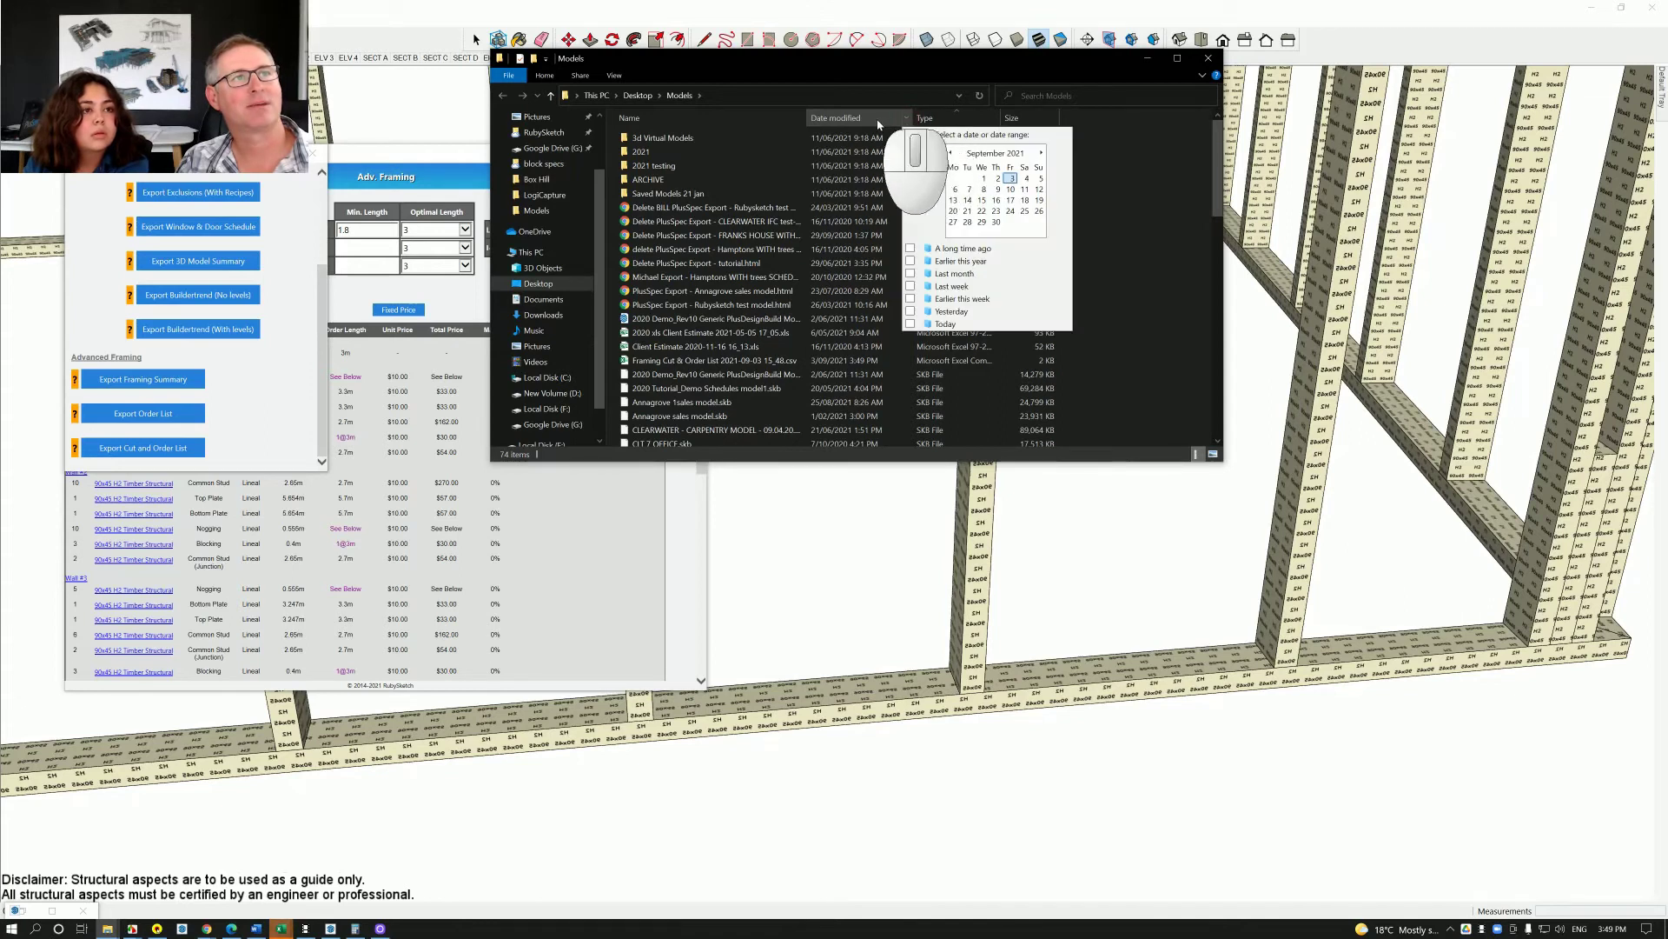
{"action": "left_click", "coordinate": [867, 121]}
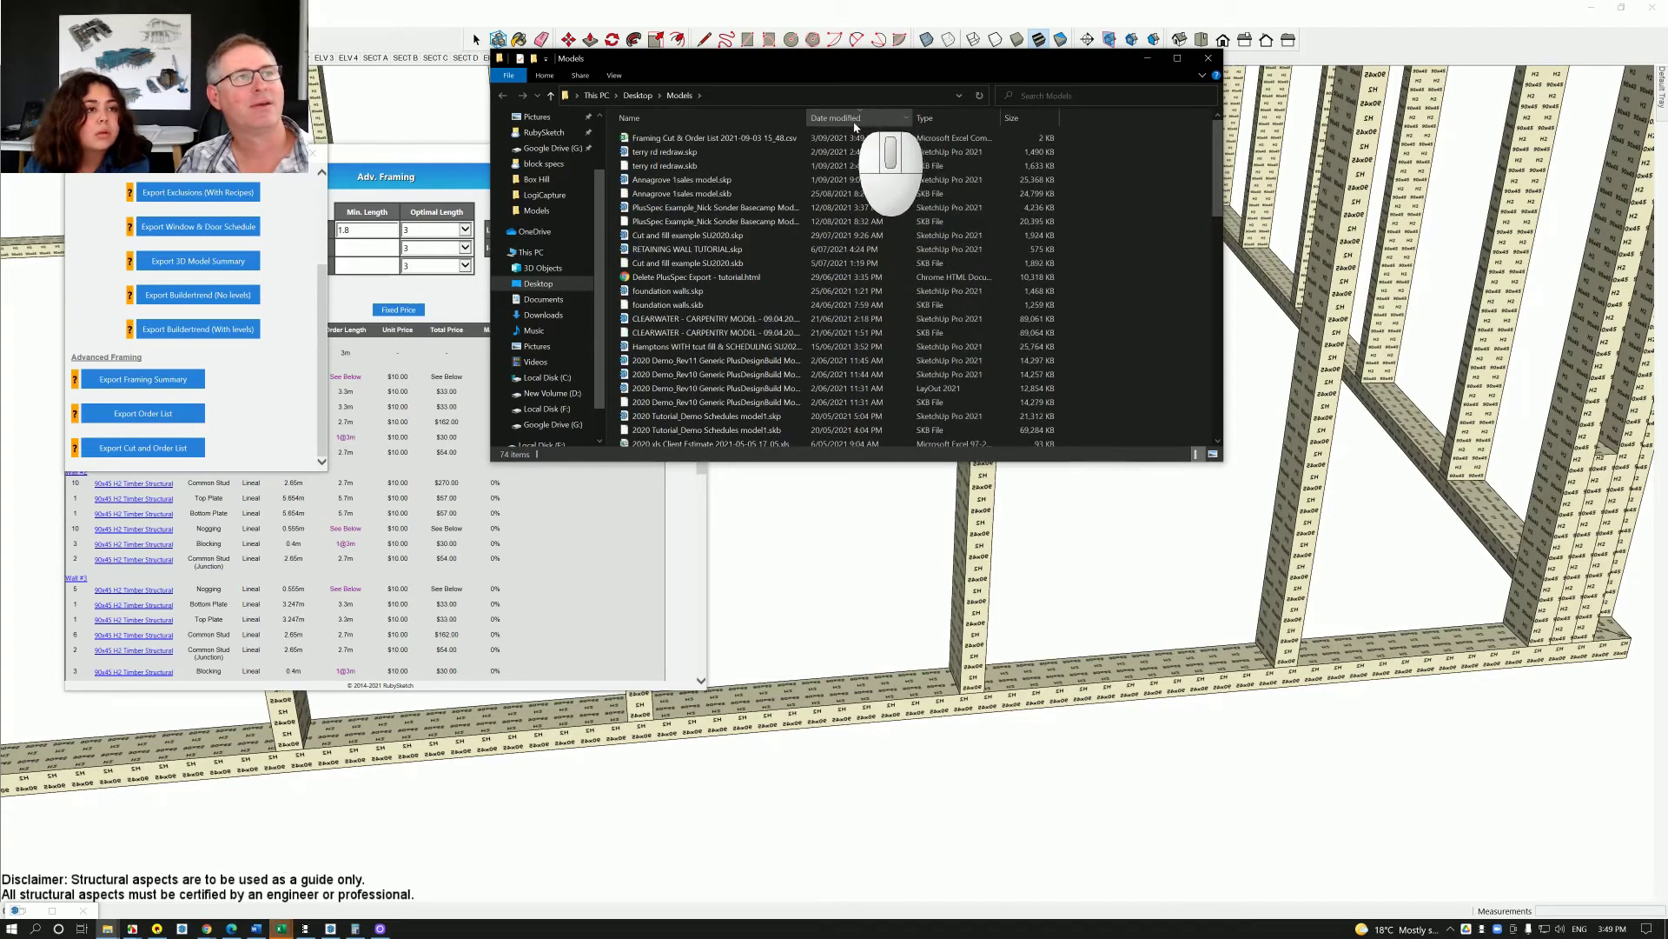
{"action": "double_click", "coordinate": [761, 137]}
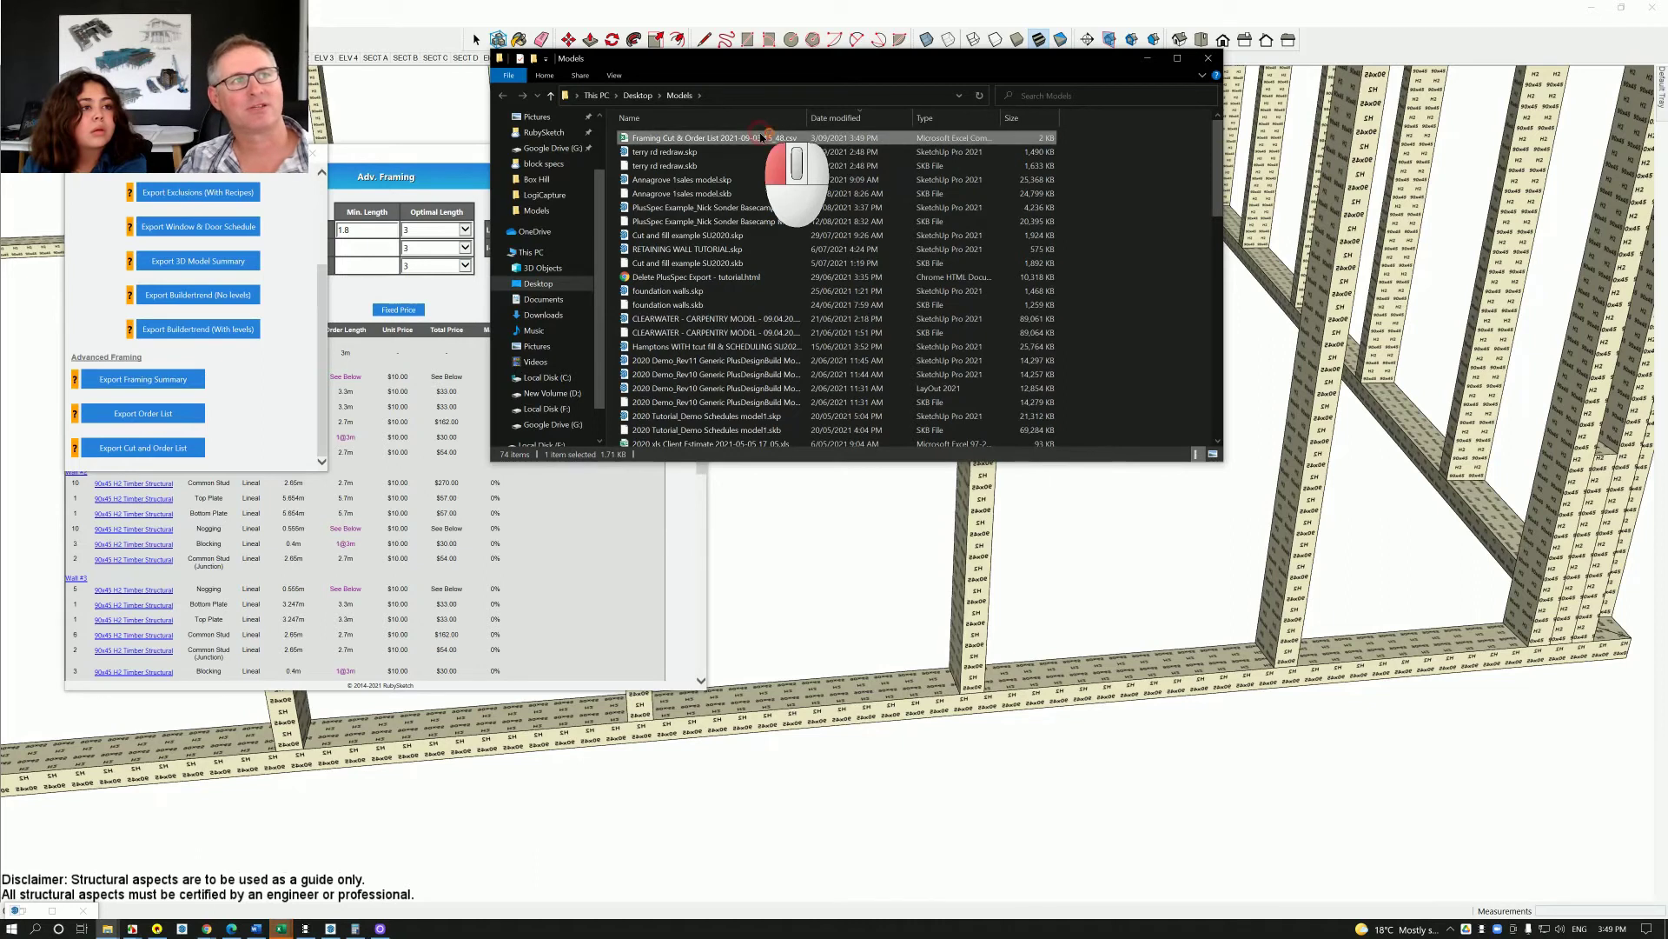
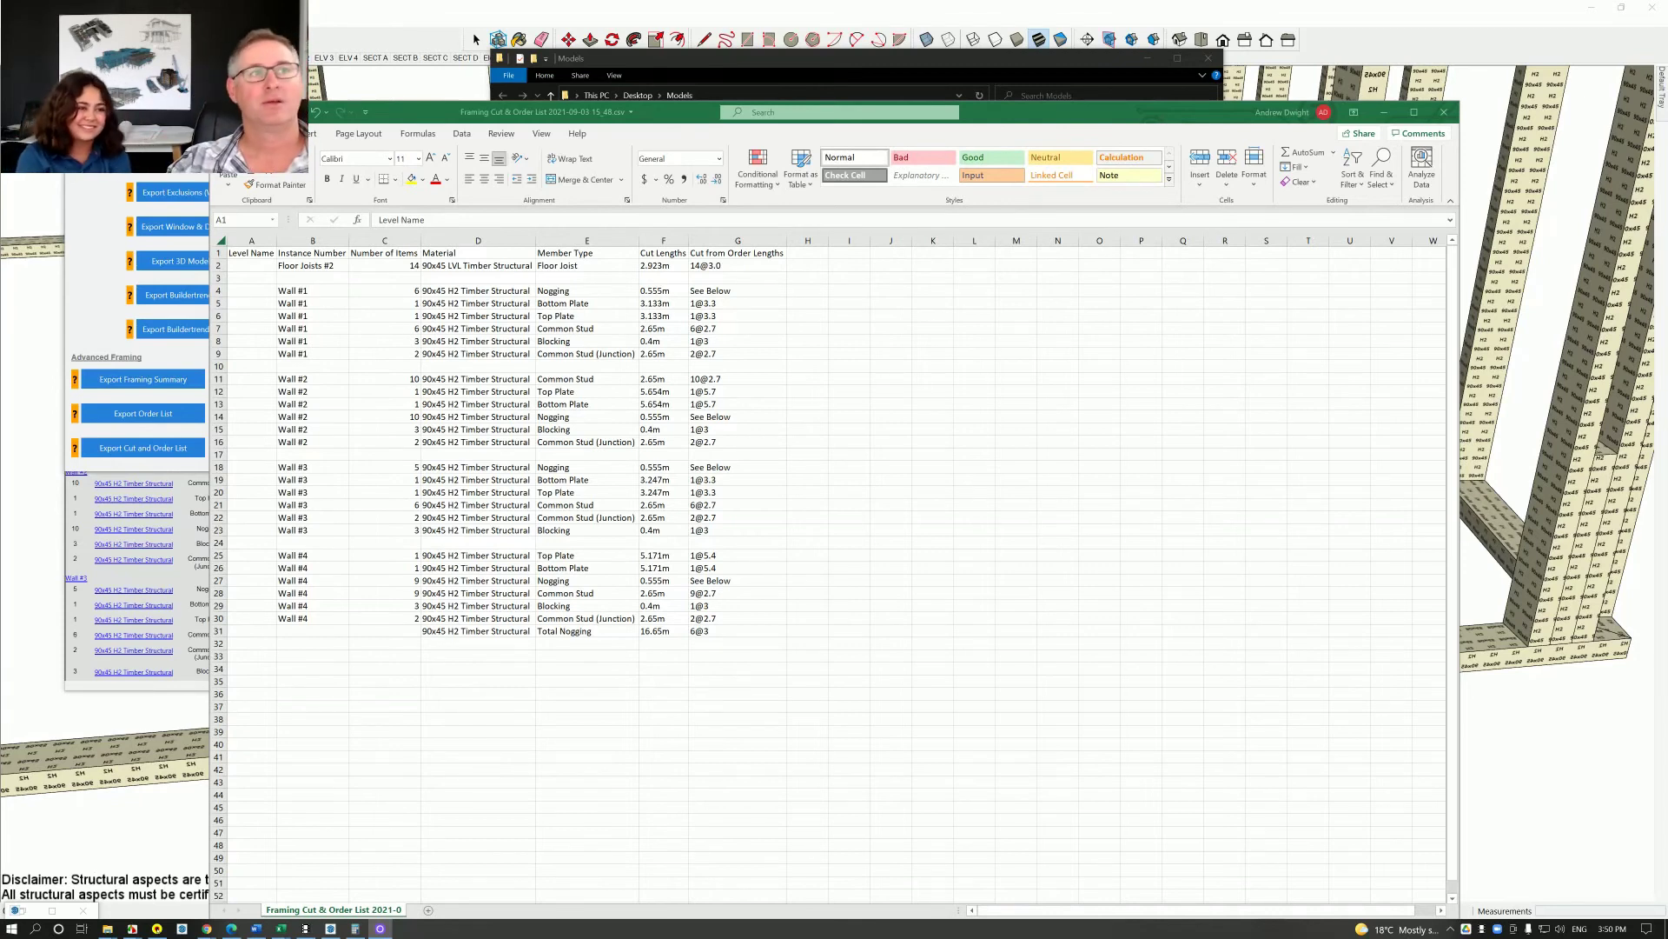
- Close the cut and order list spreadsheet without saving, and close the Models folder and the takeoff export options
{"action": "left_click", "coordinate": [1443, 112]}
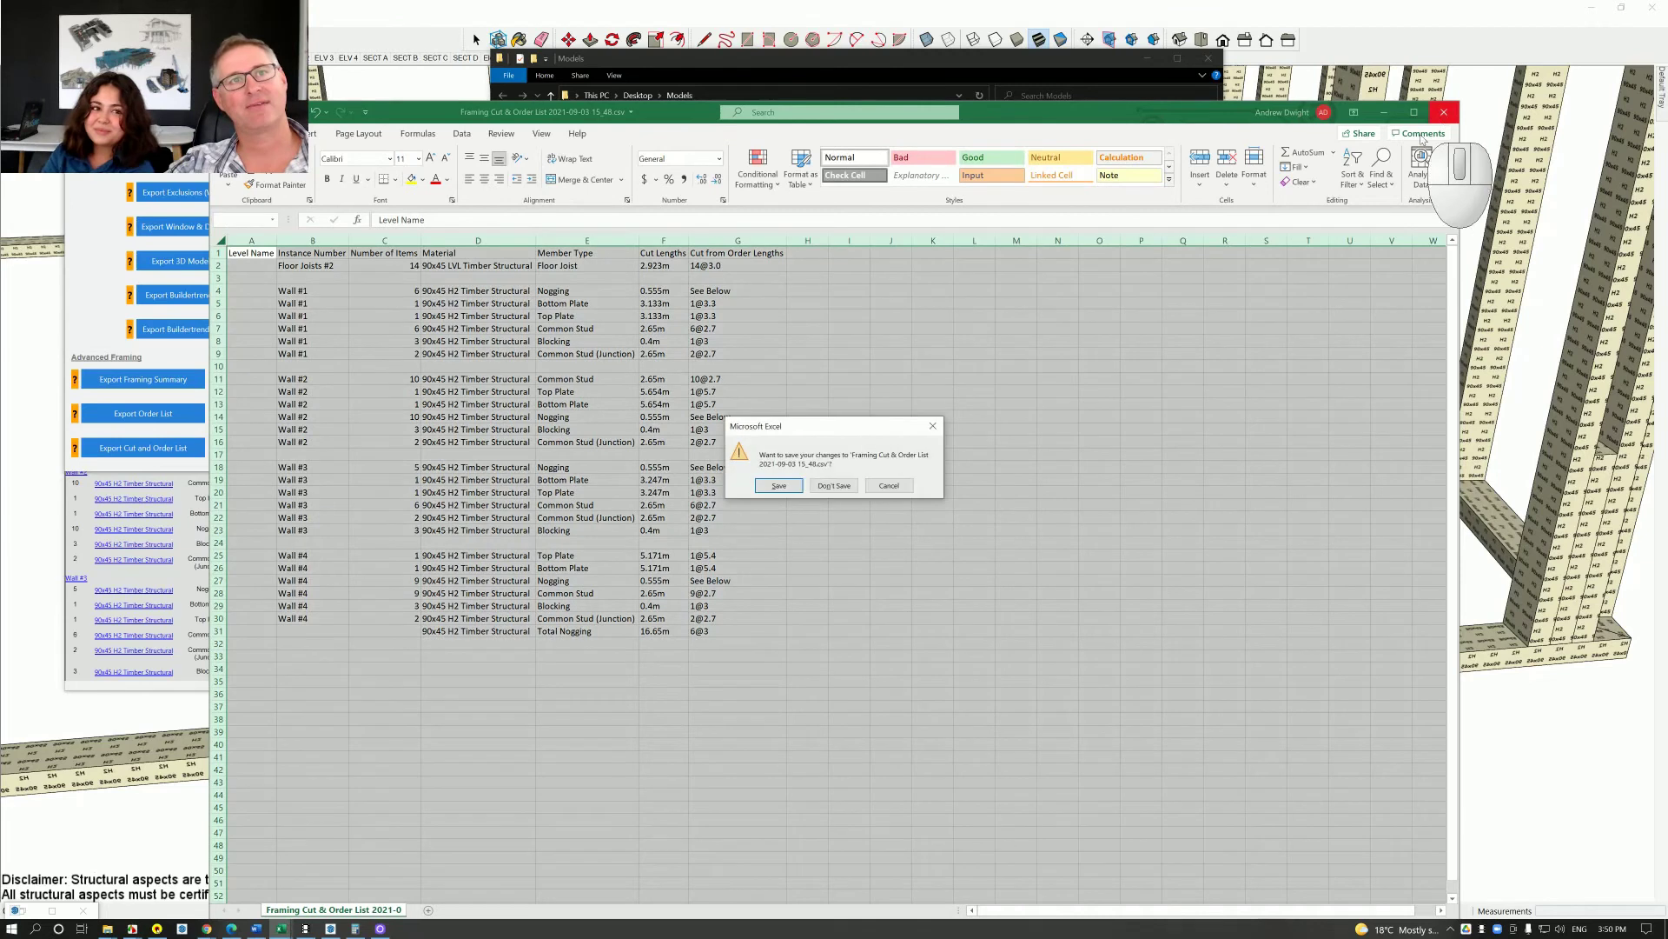
{"action": "left_click", "coordinate": [835, 485]}
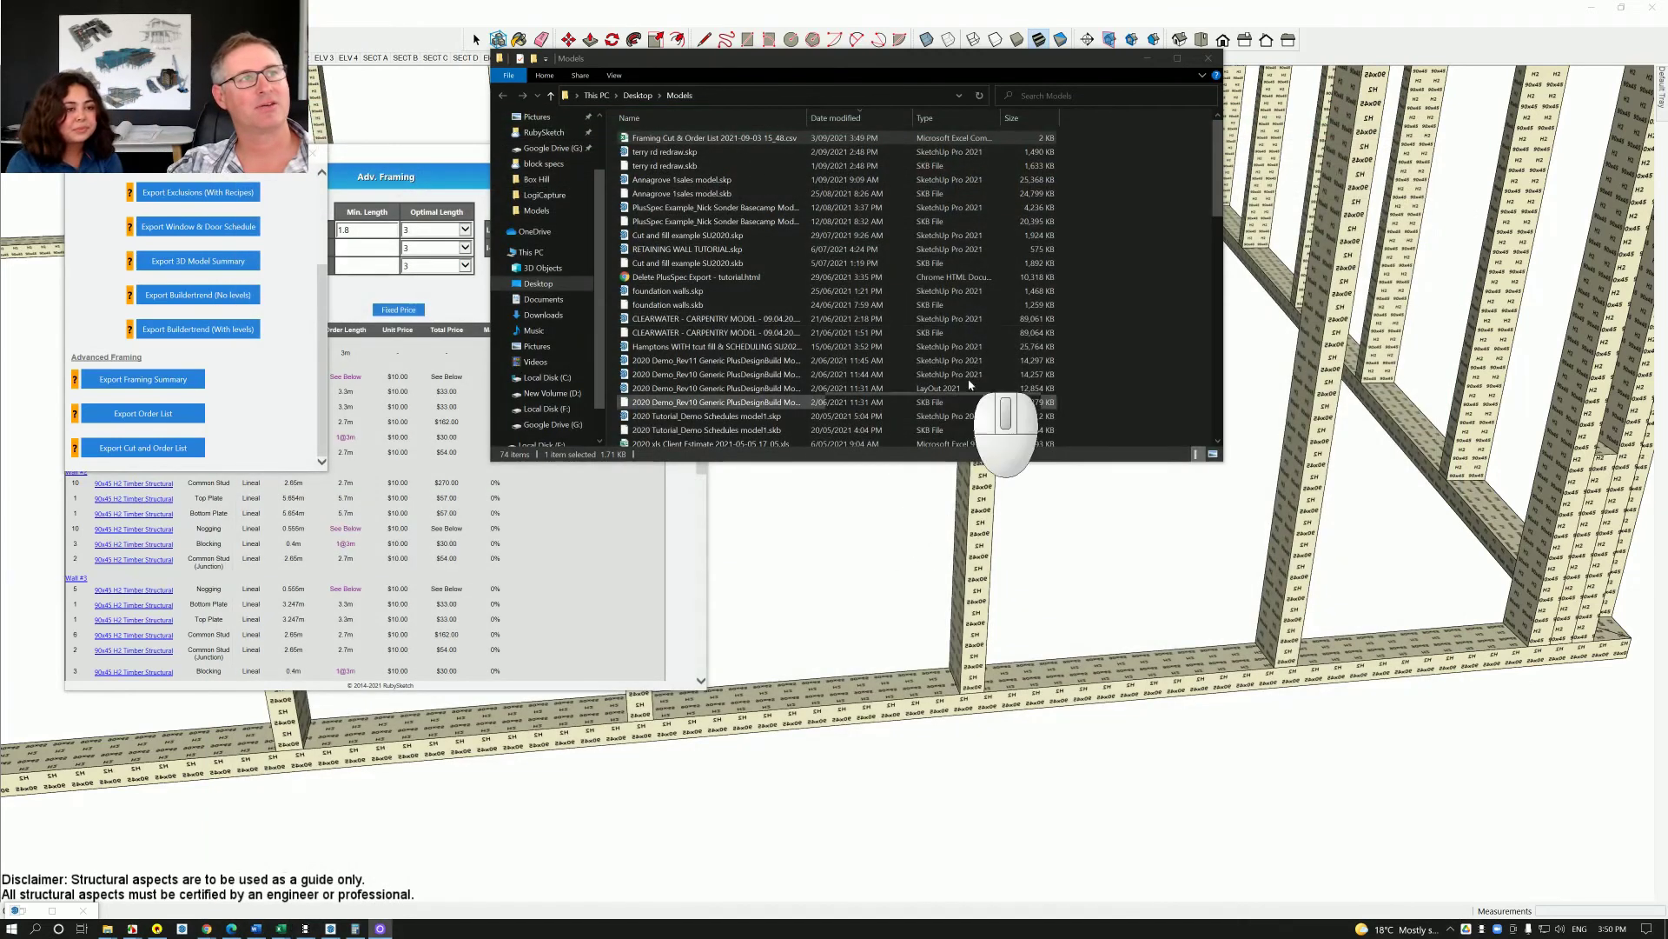
{"action": "left_click", "coordinate": [1208, 58]}
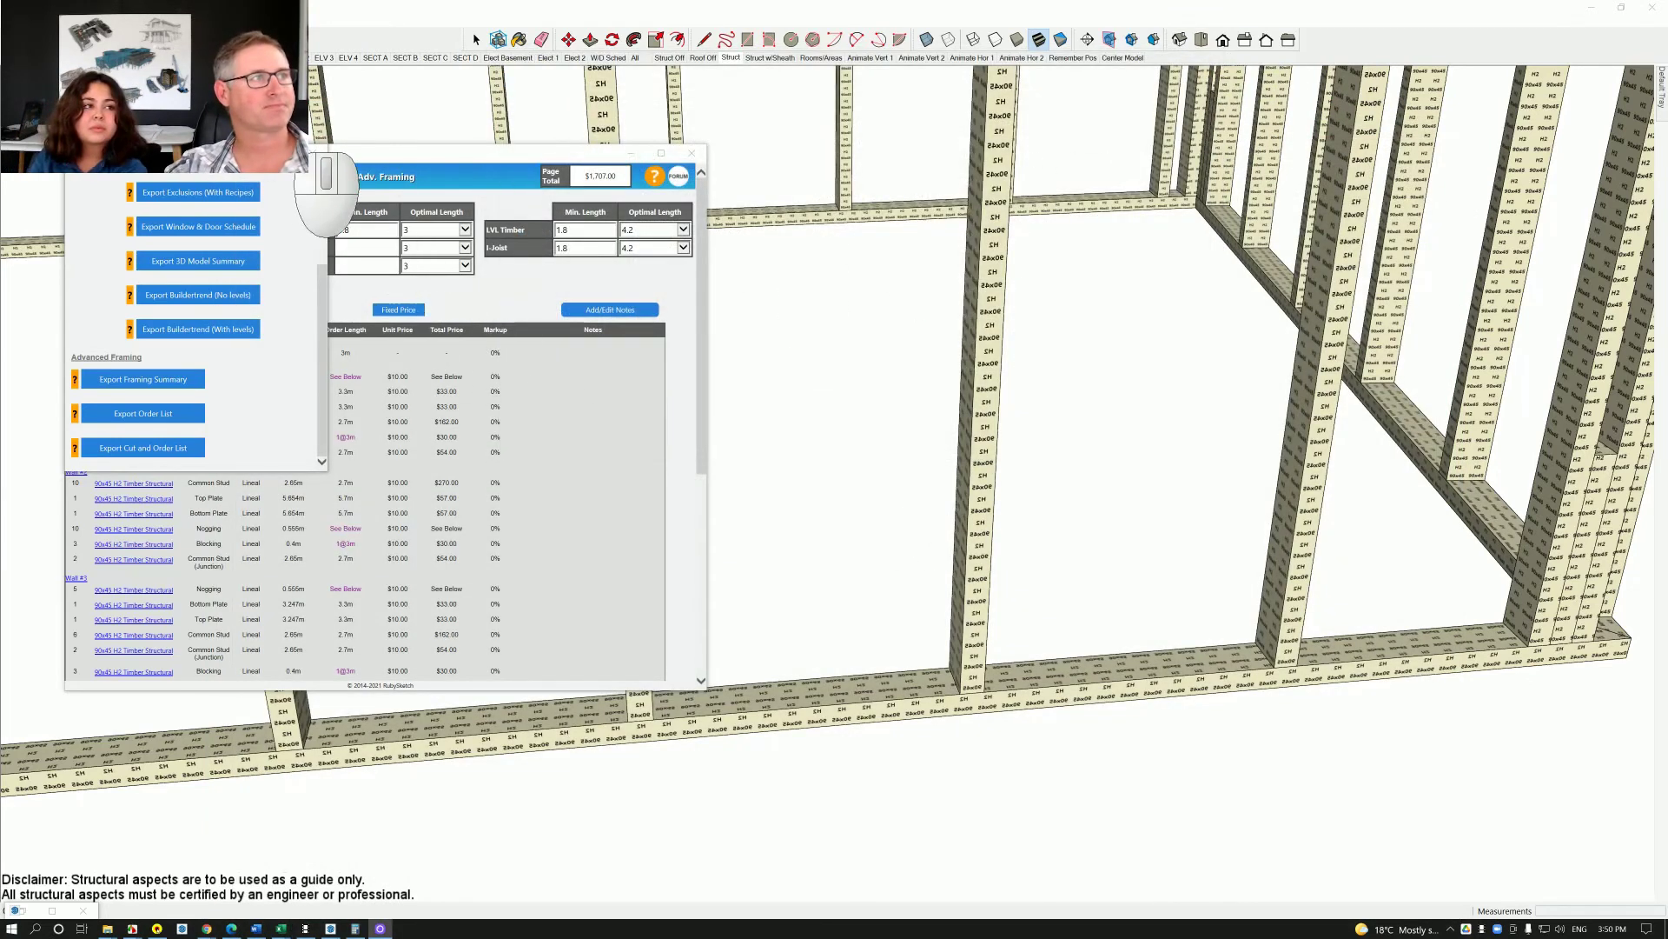
{"action": "left_click", "coordinate": [334, 177]}
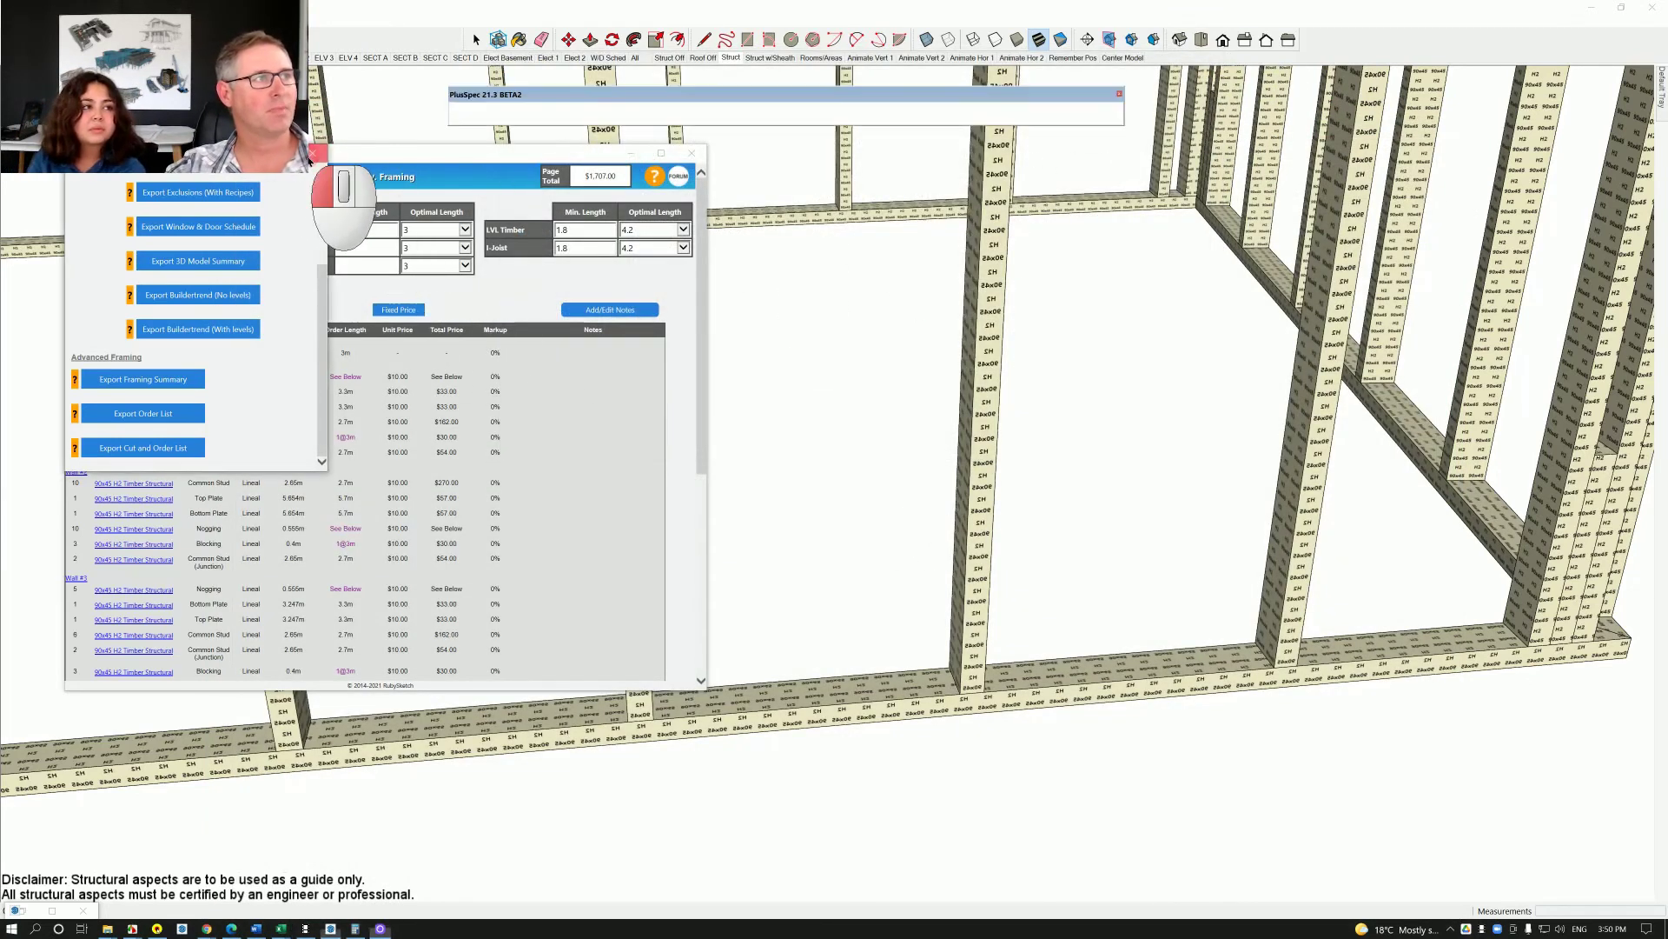
- Check the solid timber optimal length choices and set the LVL timber optimal length to 13.2
{"action": "left_click", "coordinate": [465, 231]}
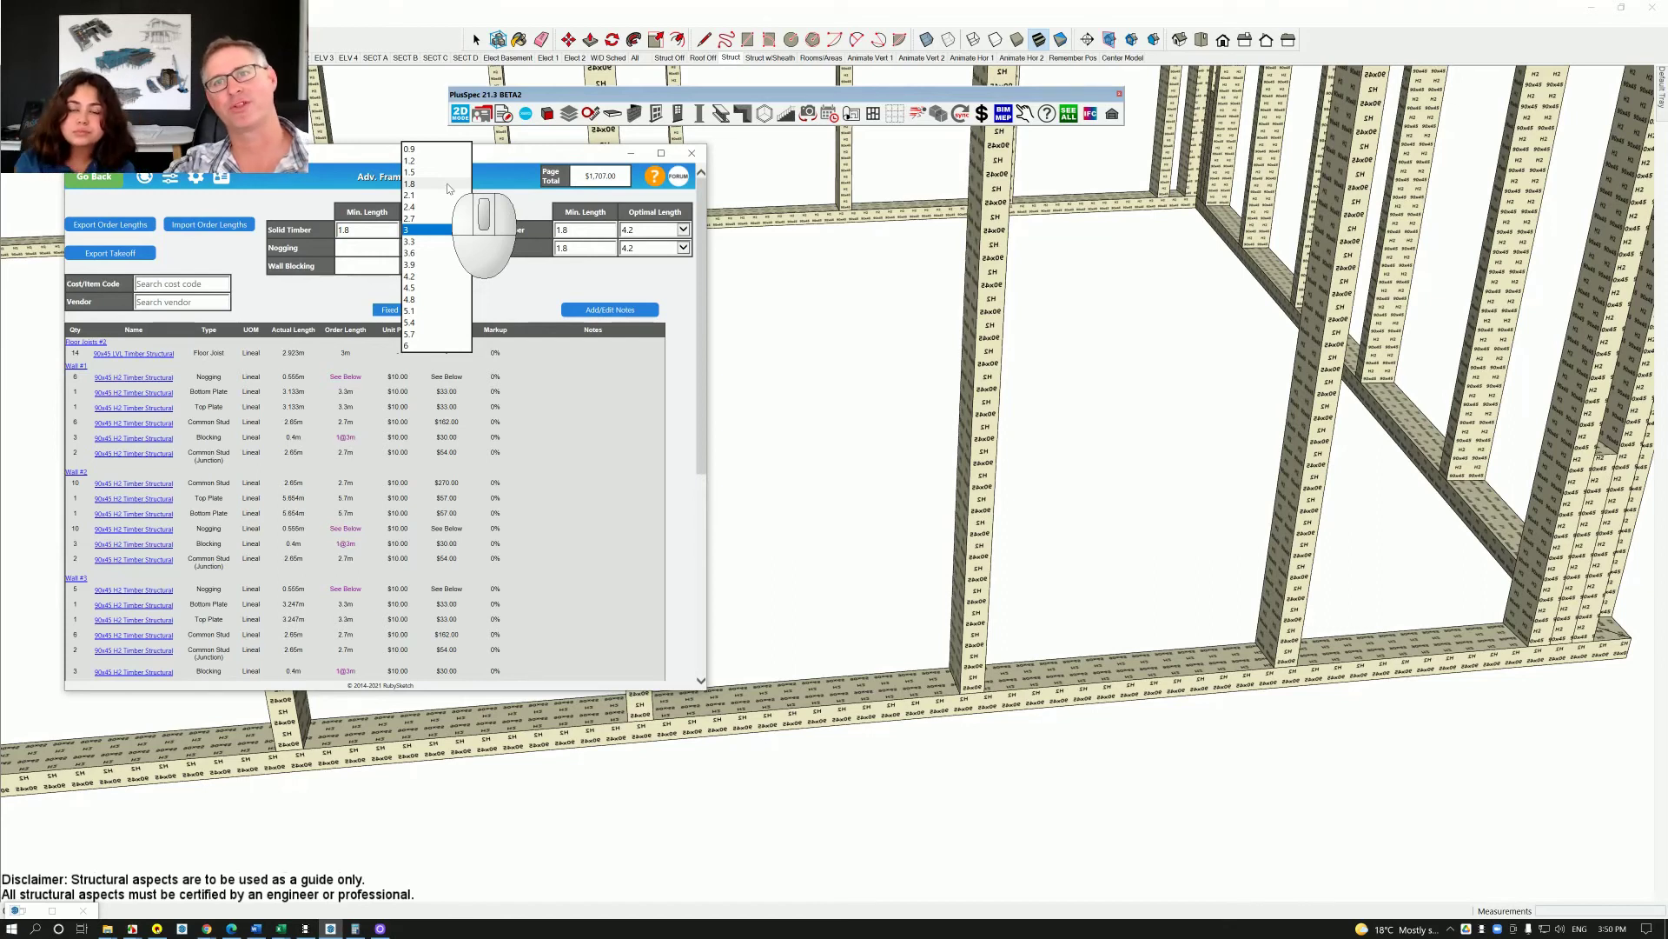
{"action": "left_click", "coordinate": [426, 275]}
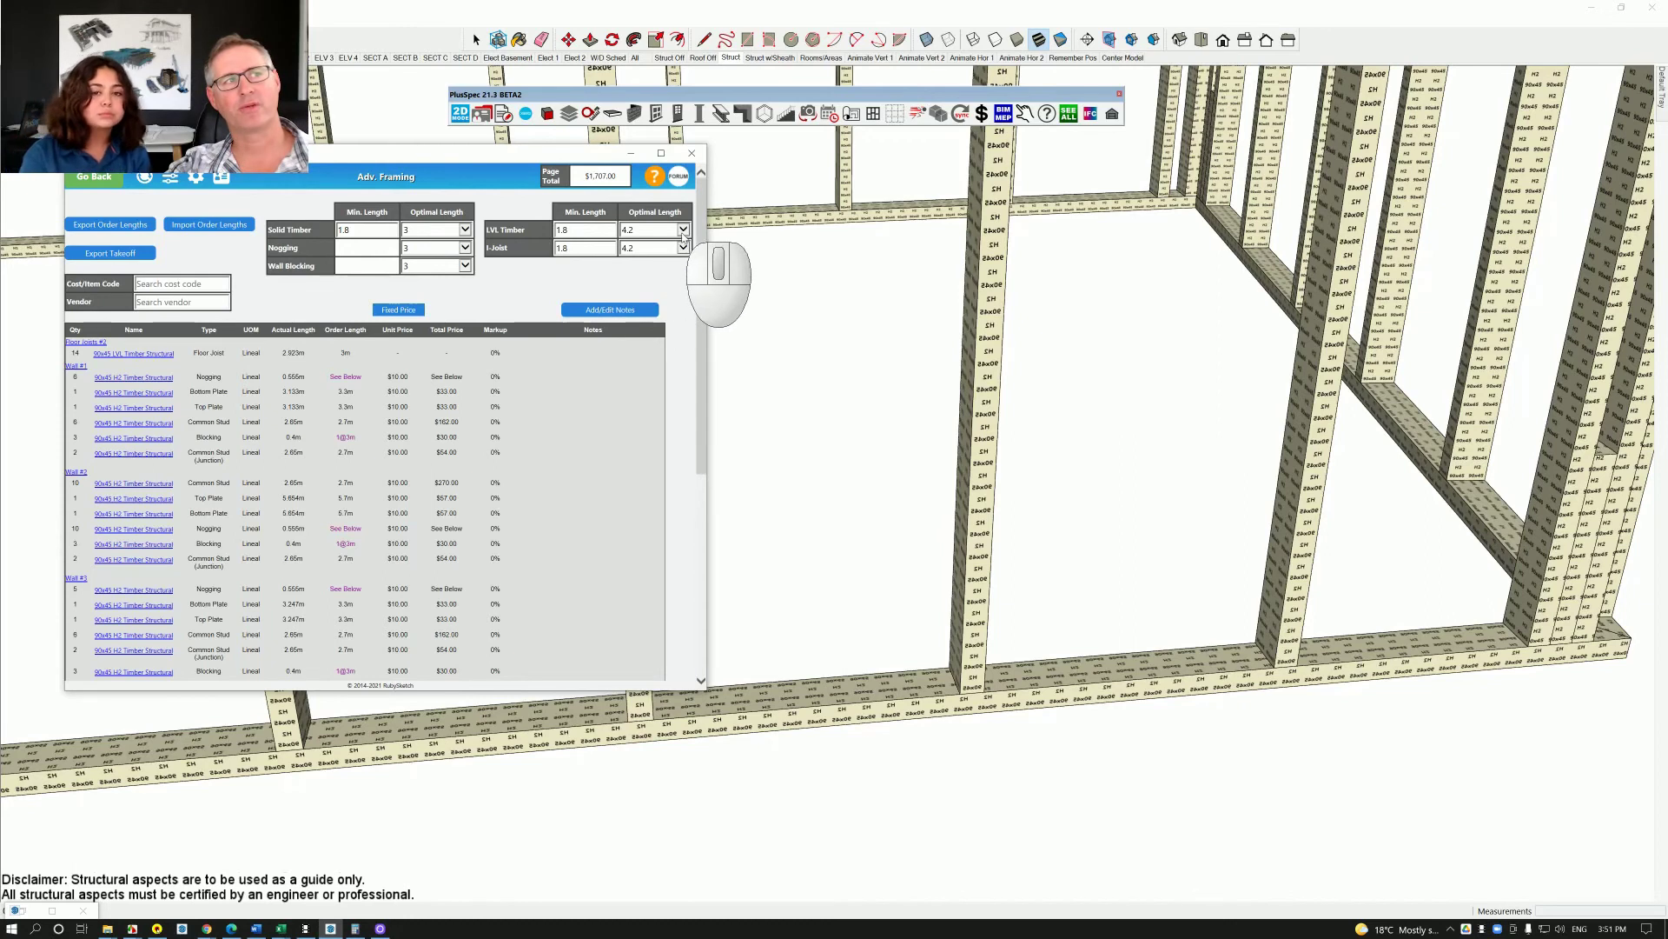
{"action": "left_click", "coordinate": [683, 231]}
{"action": "scroll", "coordinate": [658, 365], "scroll_direction": "down", "scroll_amount": 3}
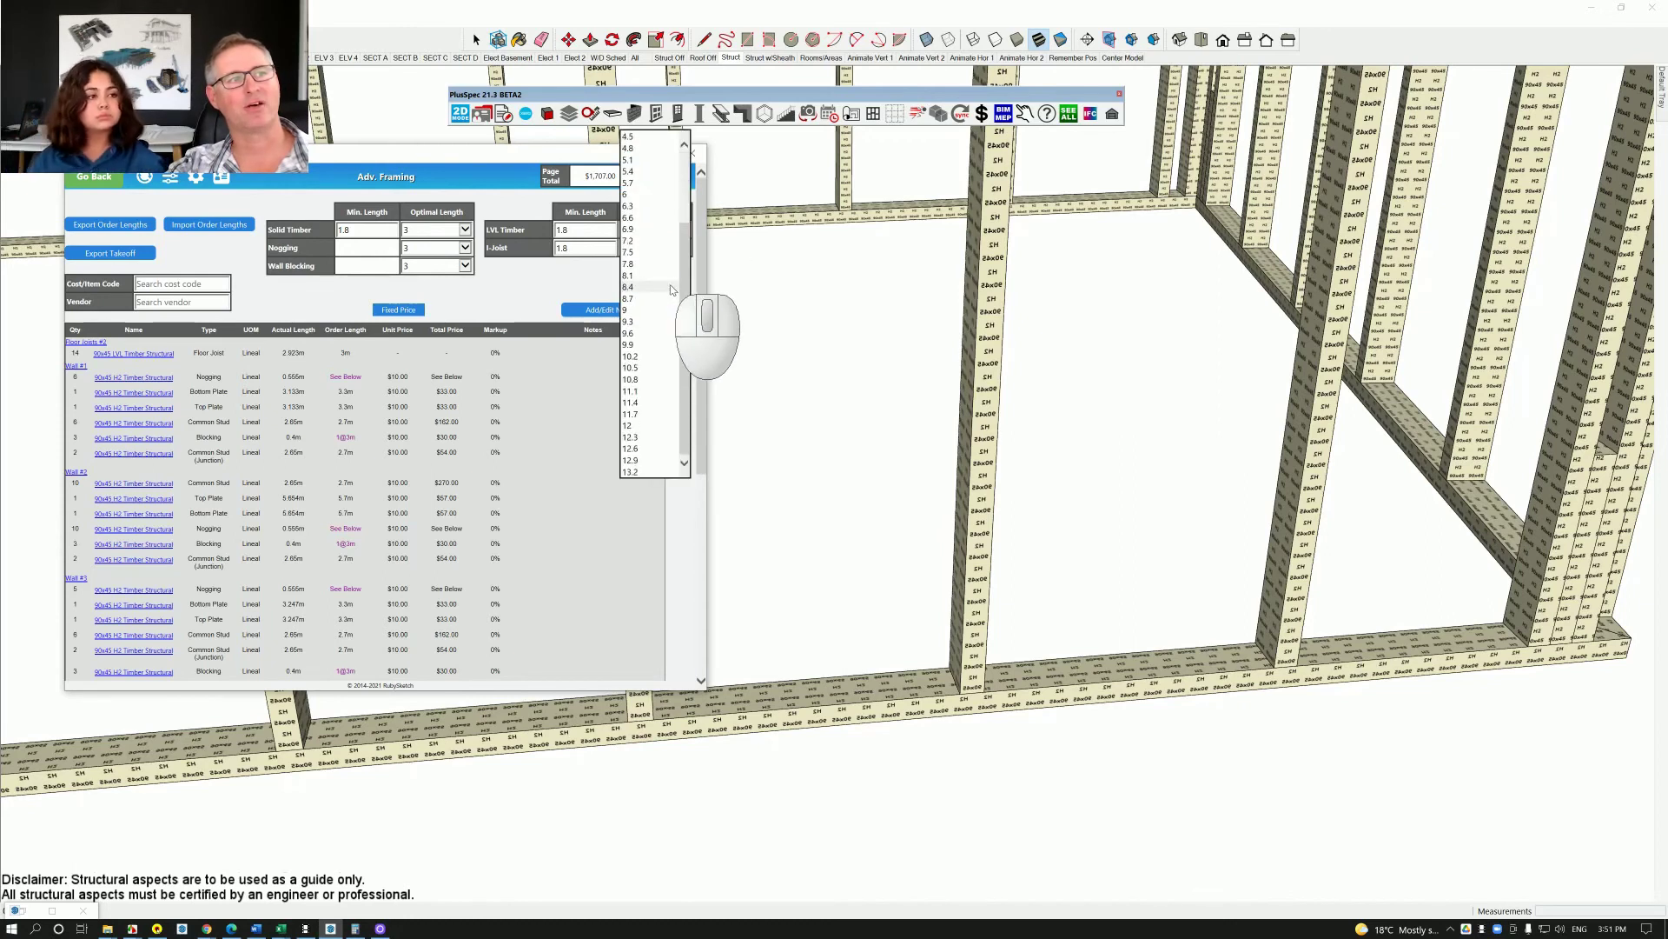
{"action": "left_click", "coordinate": [637, 471]}
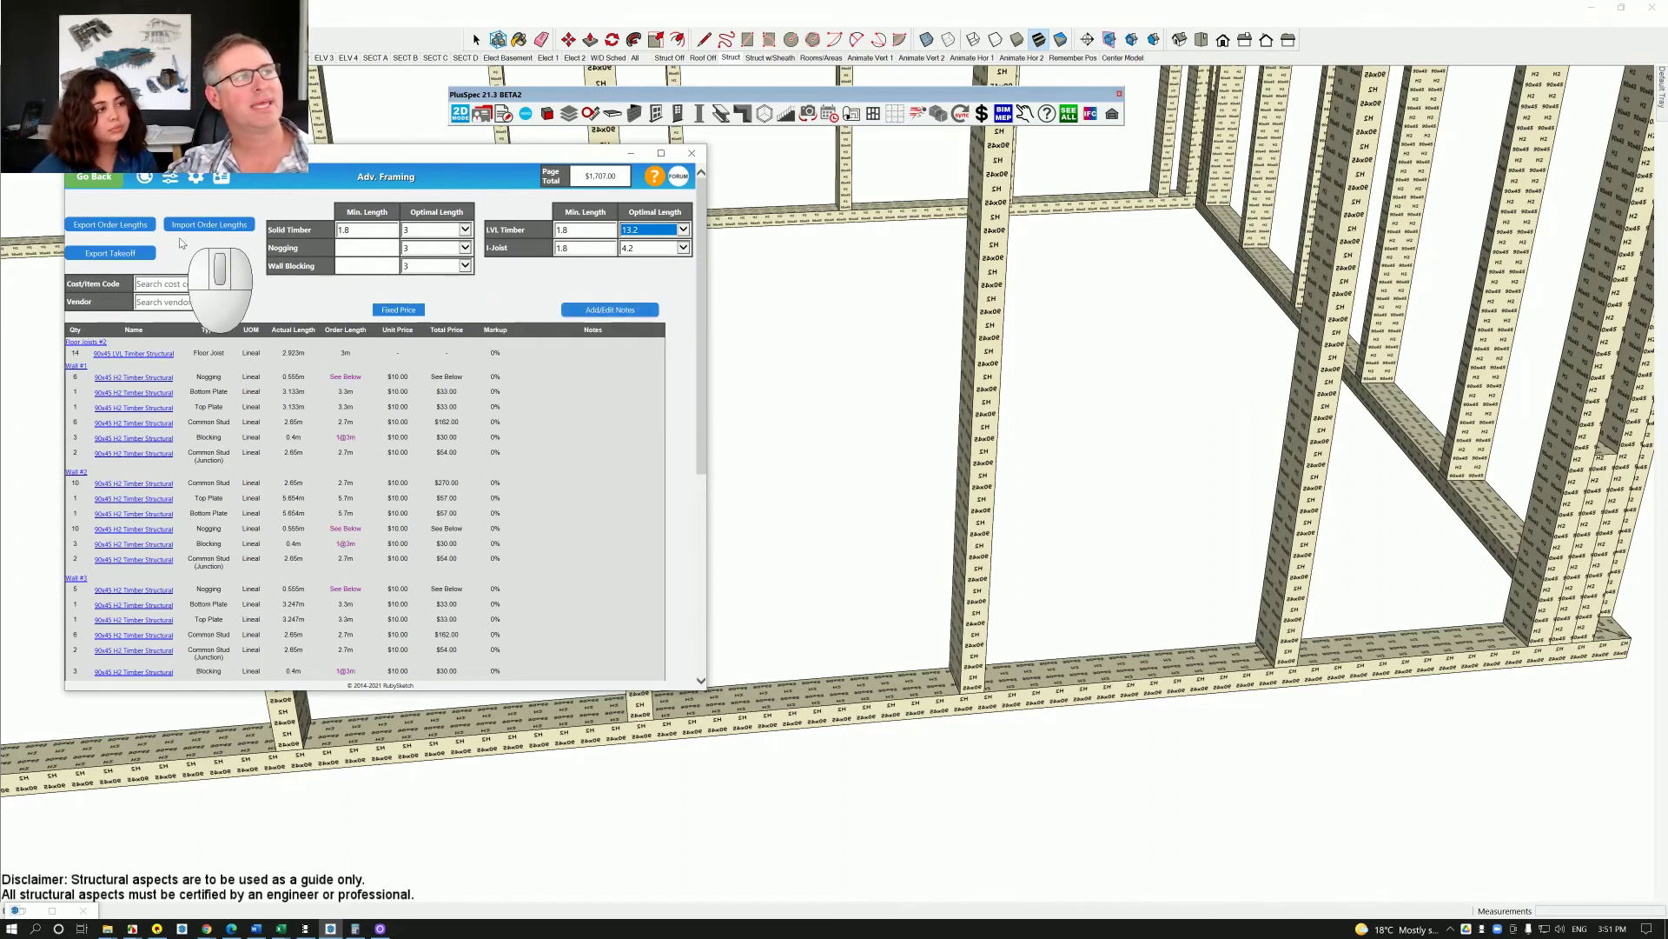
- Export the order lengths to the Desktop as frame-order-length.csv, sort that folder by modification date and open the file
{"action": "left_click", "coordinate": [126, 232]}
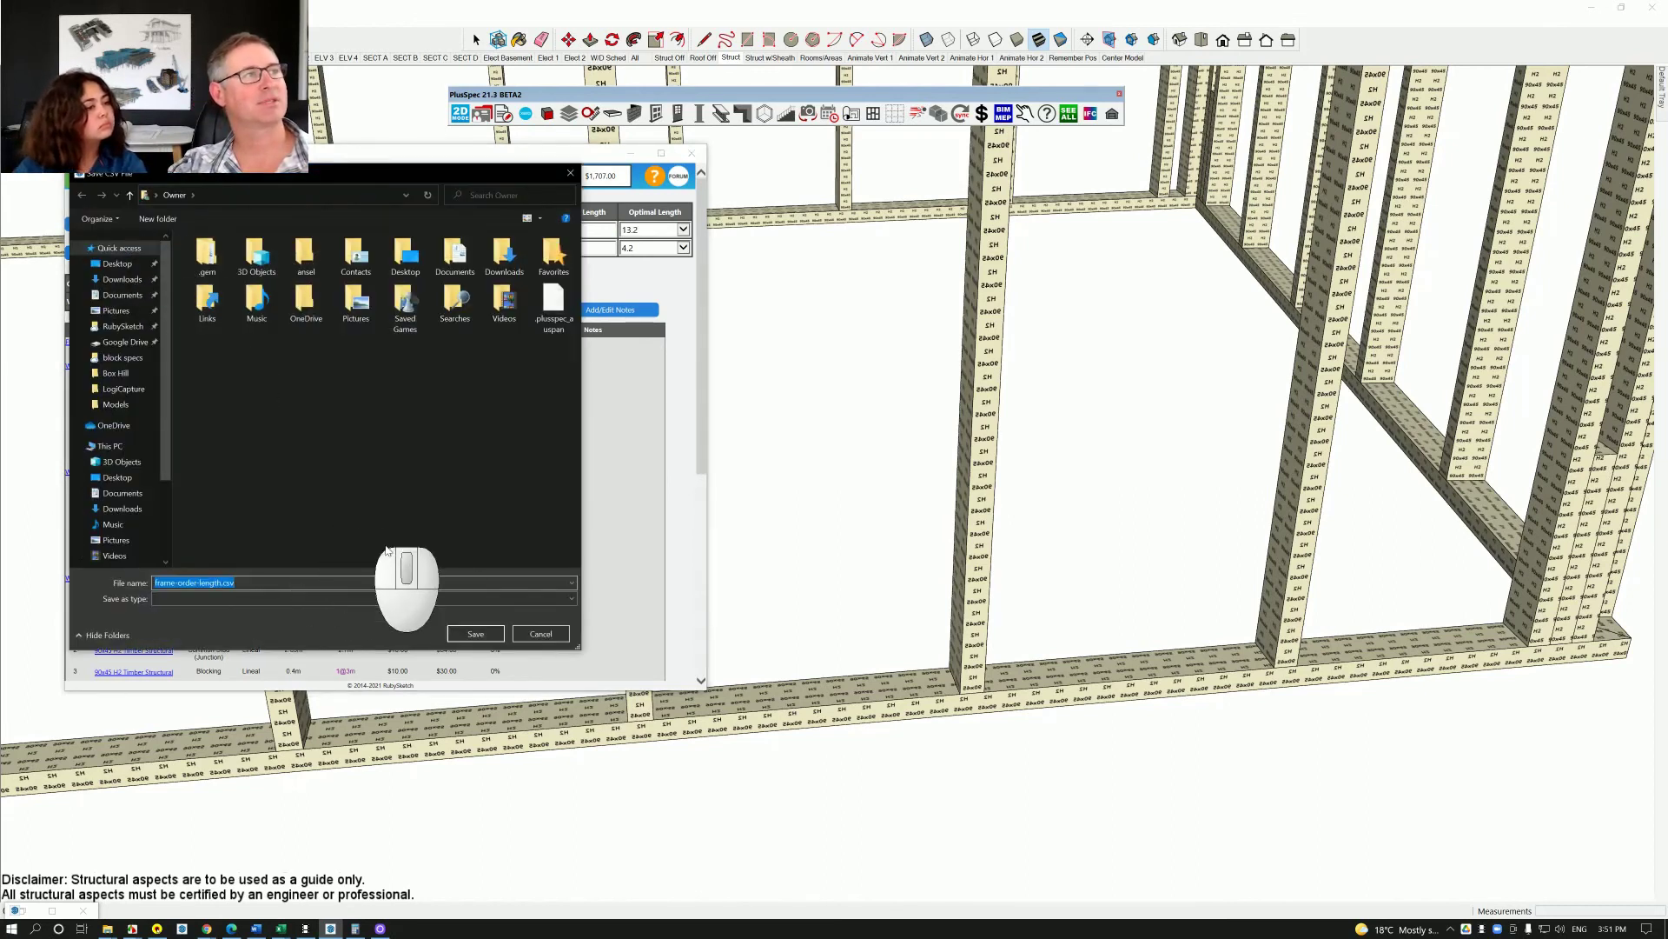
{"action": "left_click", "coordinate": [117, 263]}
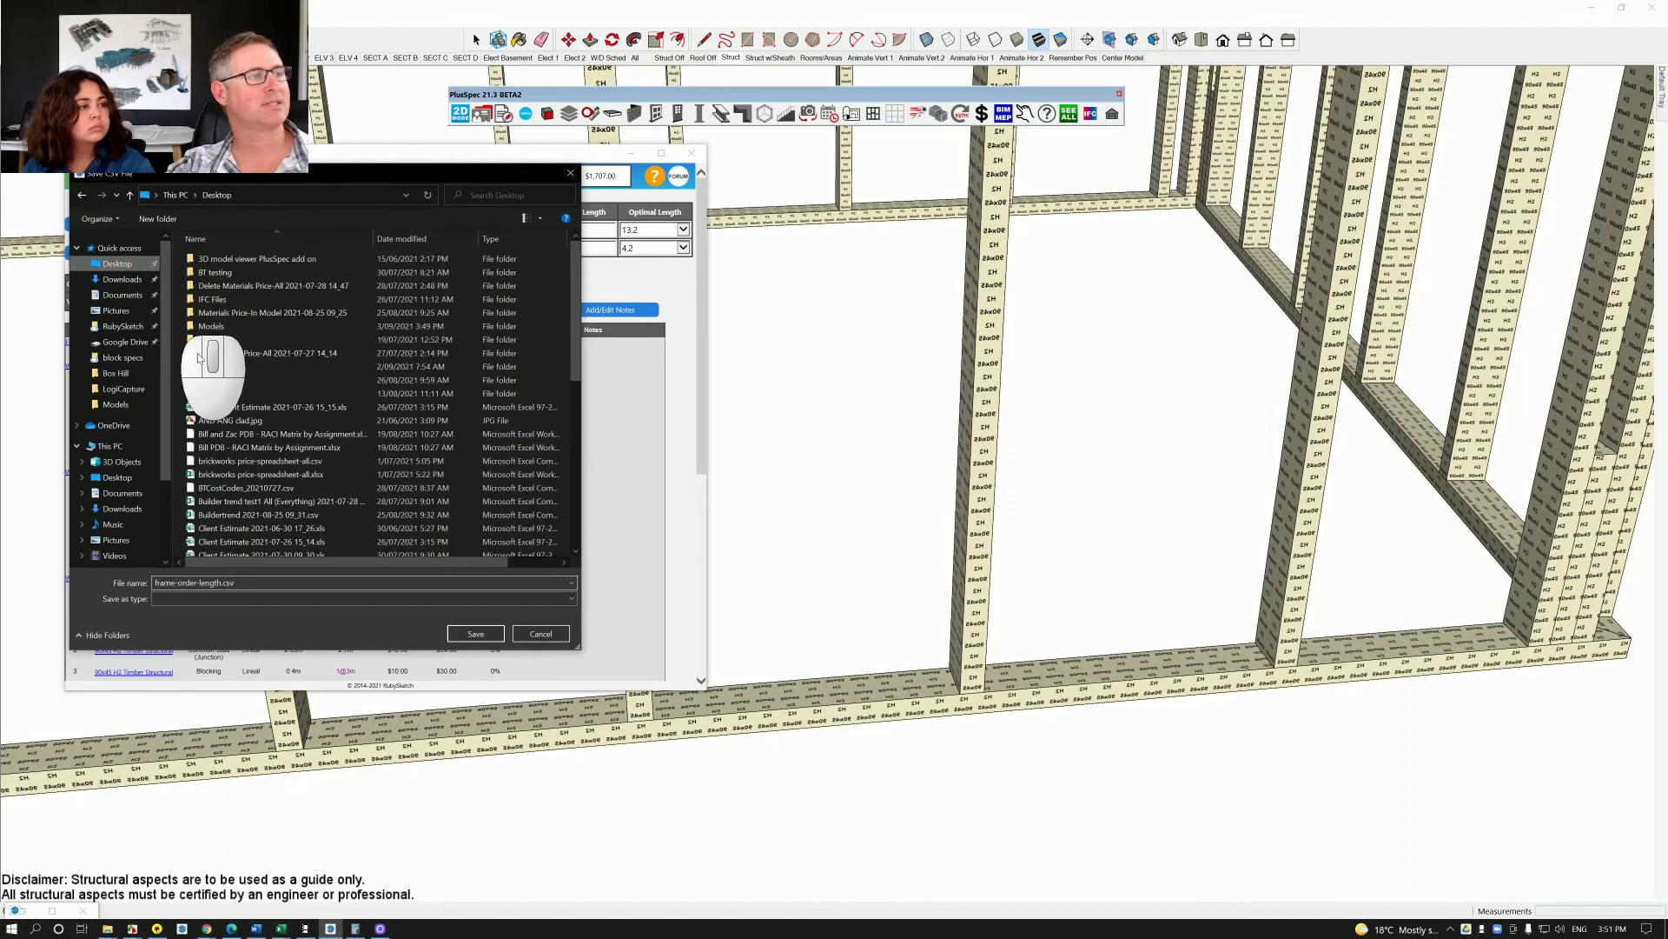
{"action": "left_click", "coordinate": [475, 633]}
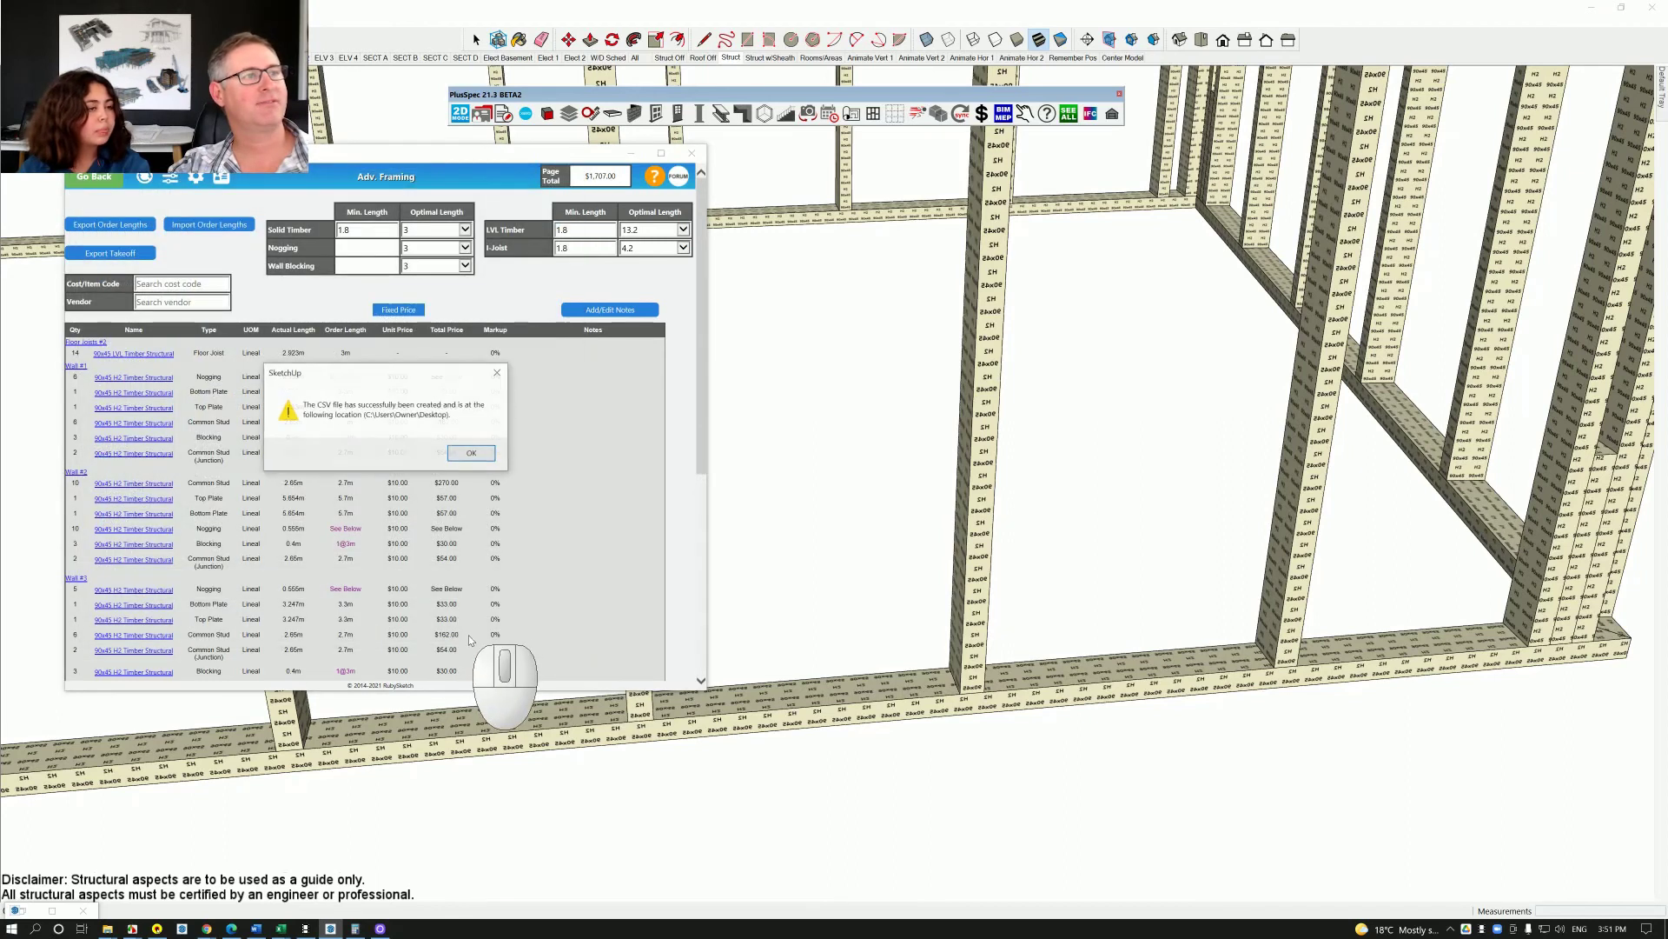
{"action": "left_click", "coordinate": [471, 453]}
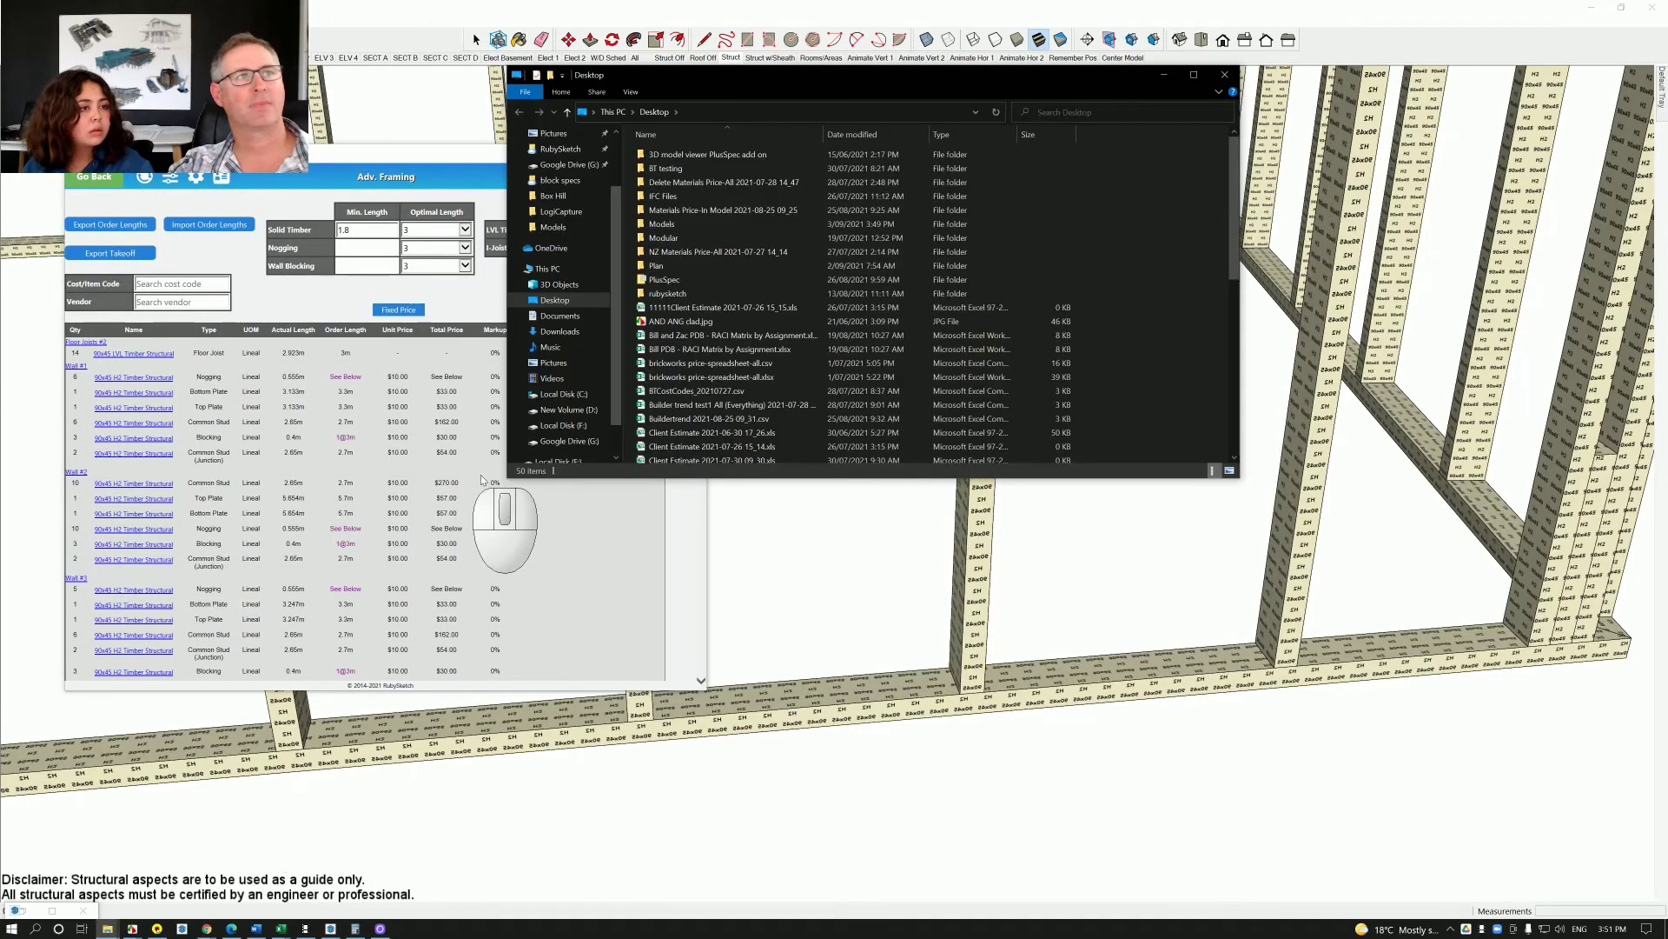
{"action": "left_click", "coordinate": [856, 136]}
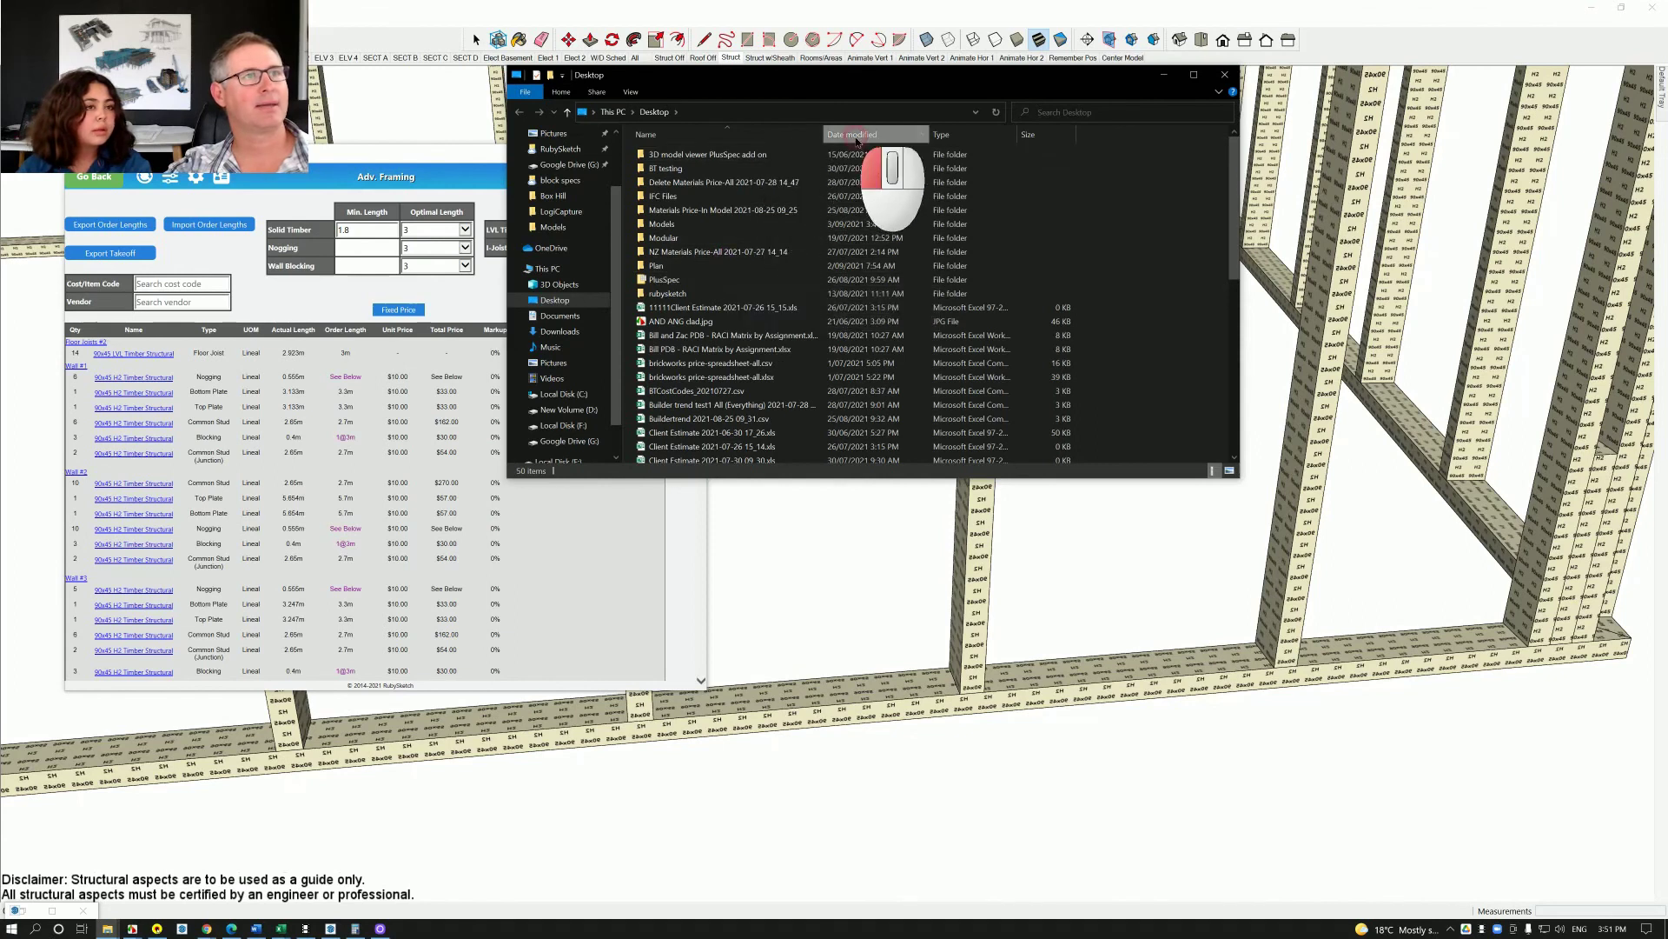
{"action": "left_click", "coordinate": [718, 156]}
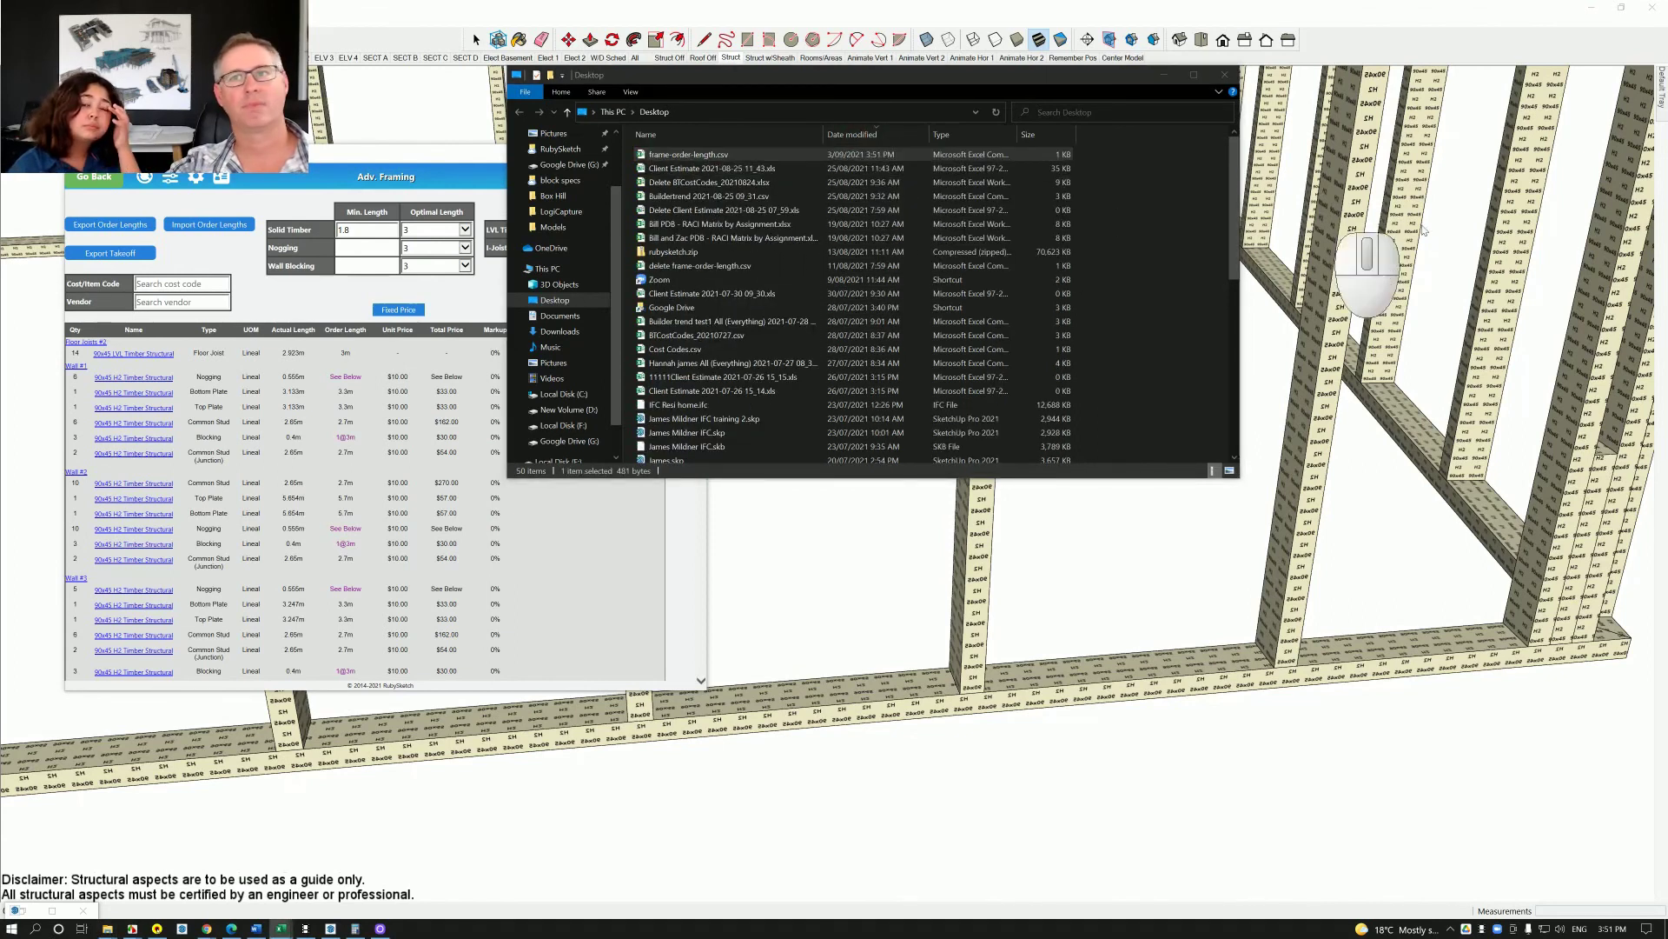
- Fit the Solid Timber and LVL Timber columns to their contents in the frame-order-length spreadsheet
{"action": "left_click_drag", "start_coordinate": [1321, 114], "coordinate": [1032, 120]}
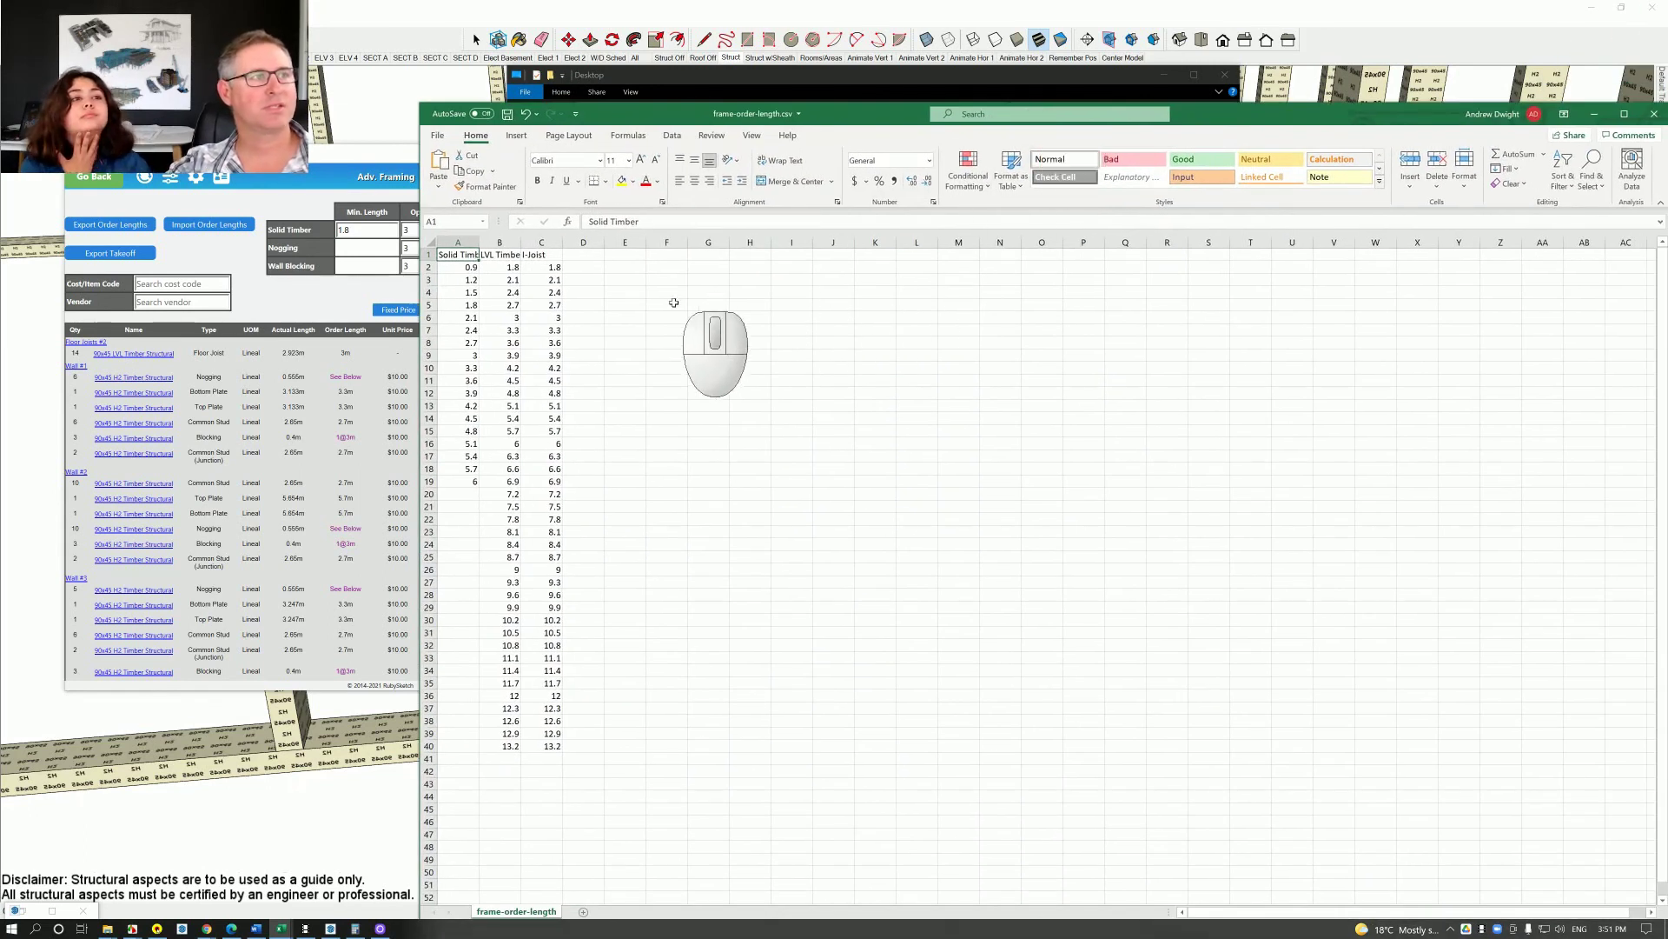
{"action": "double_click", "coordinate": [478, 243]}
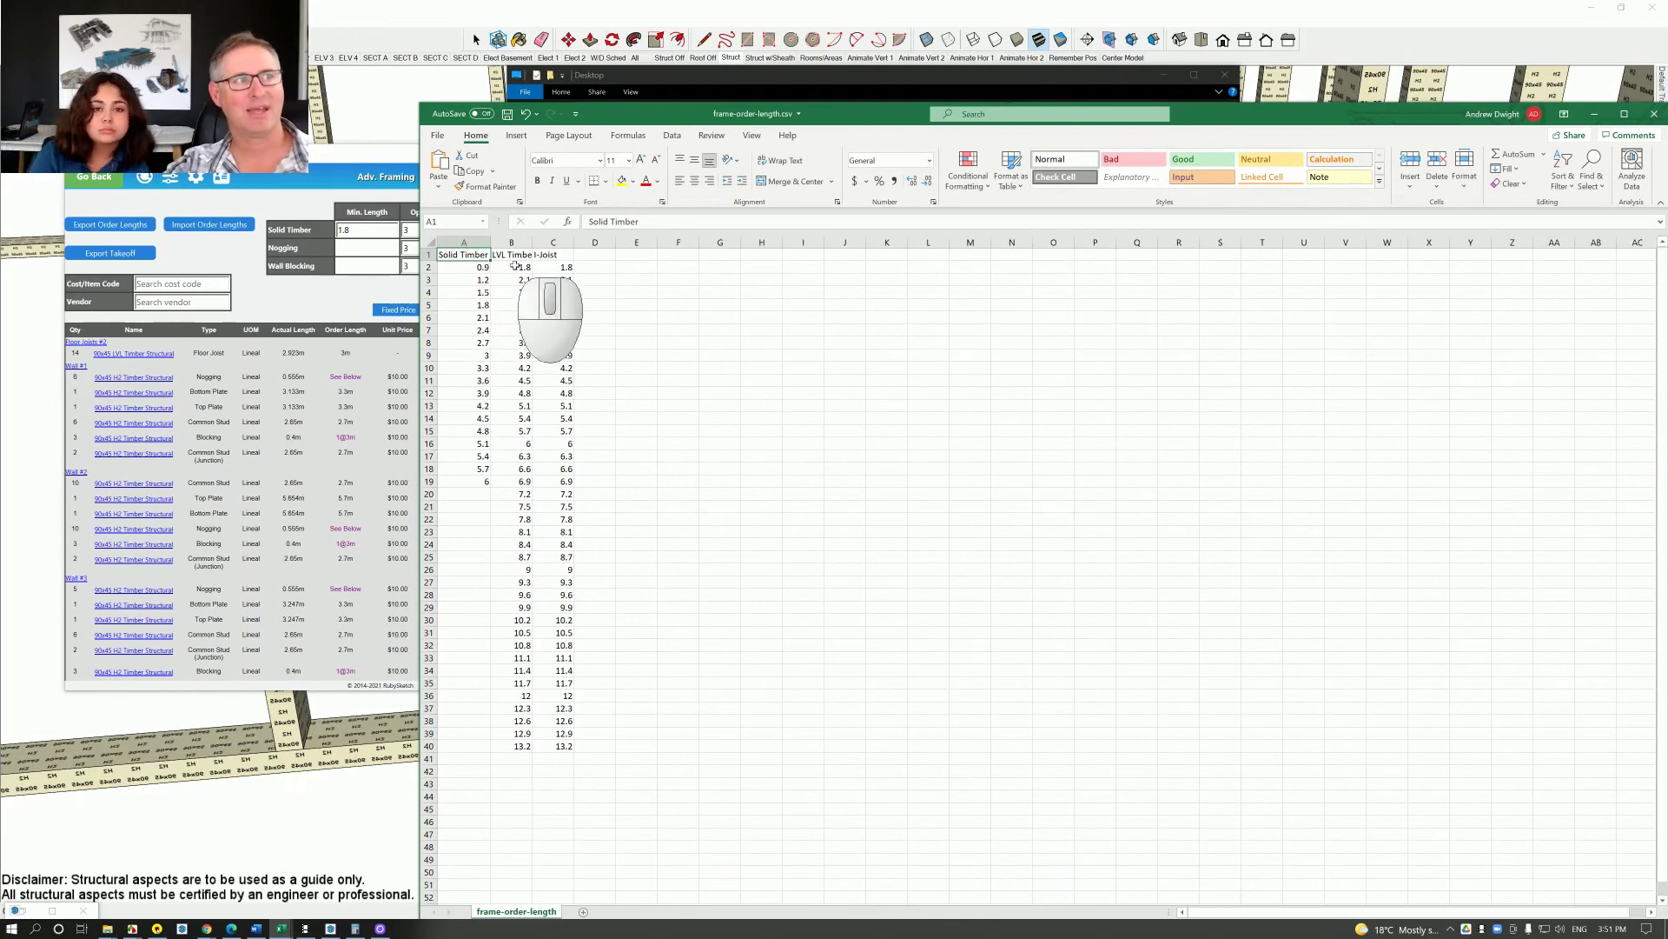
{"action": "double_click", "coordinate": [532, 243]}
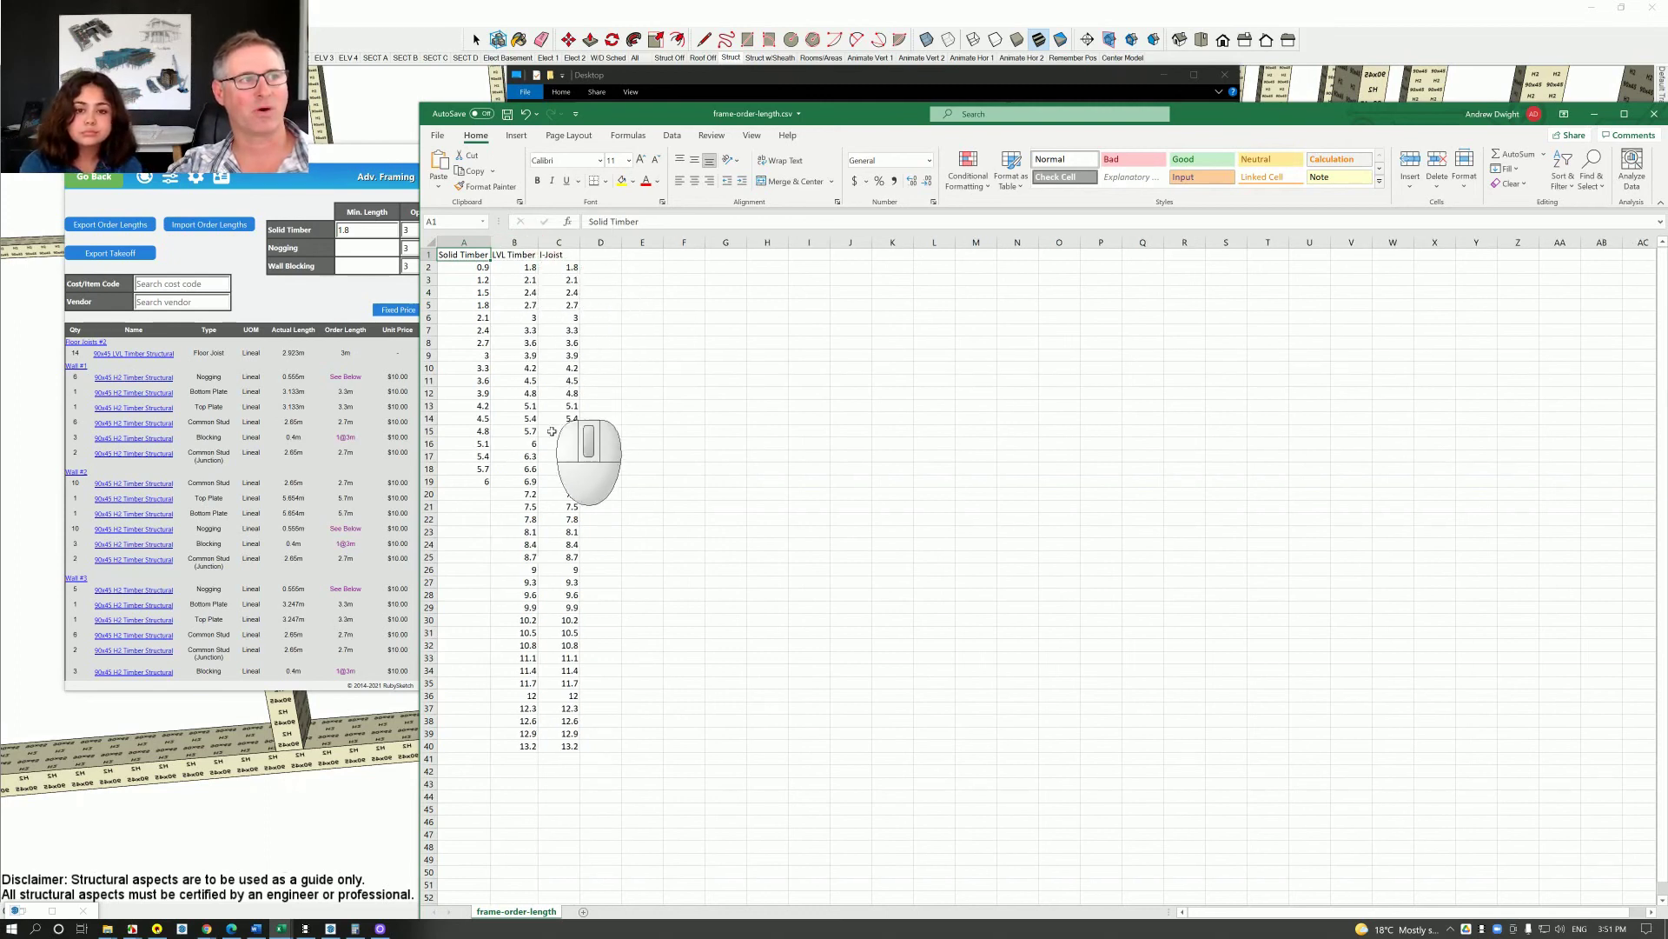
- Delete the 5.1 length from the Solid Timber column, shifting the cells below it up
{"action": "left_click", "coordinate": [453, 445]}
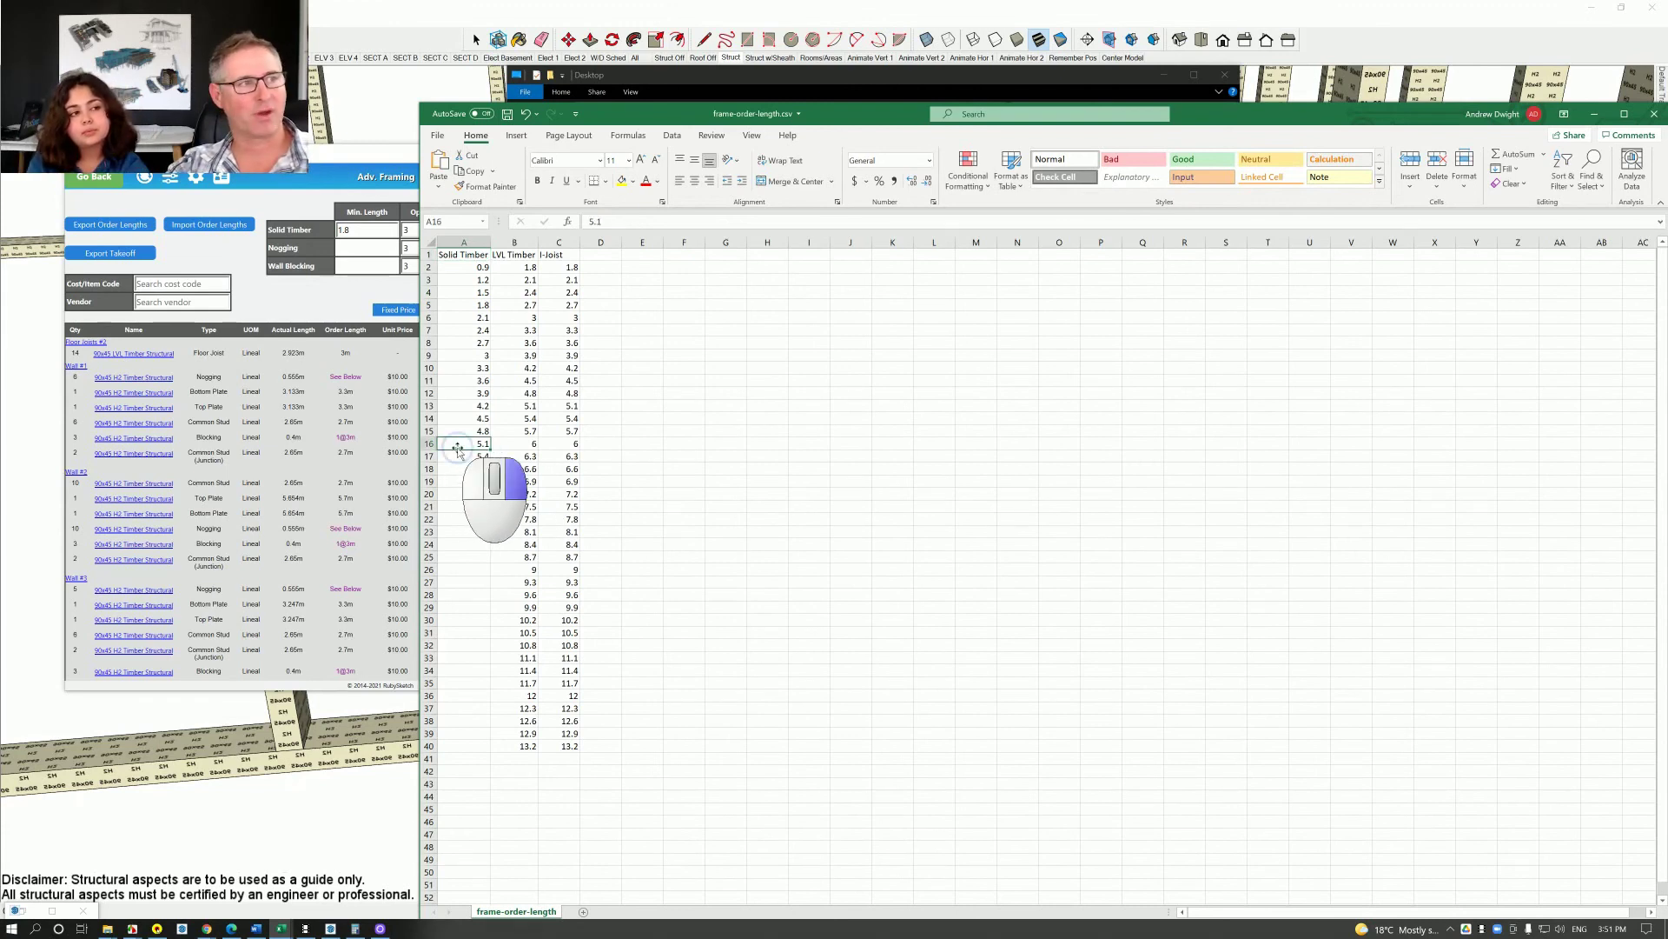
{"action": "right_click", "coordinate": [462, 447]}
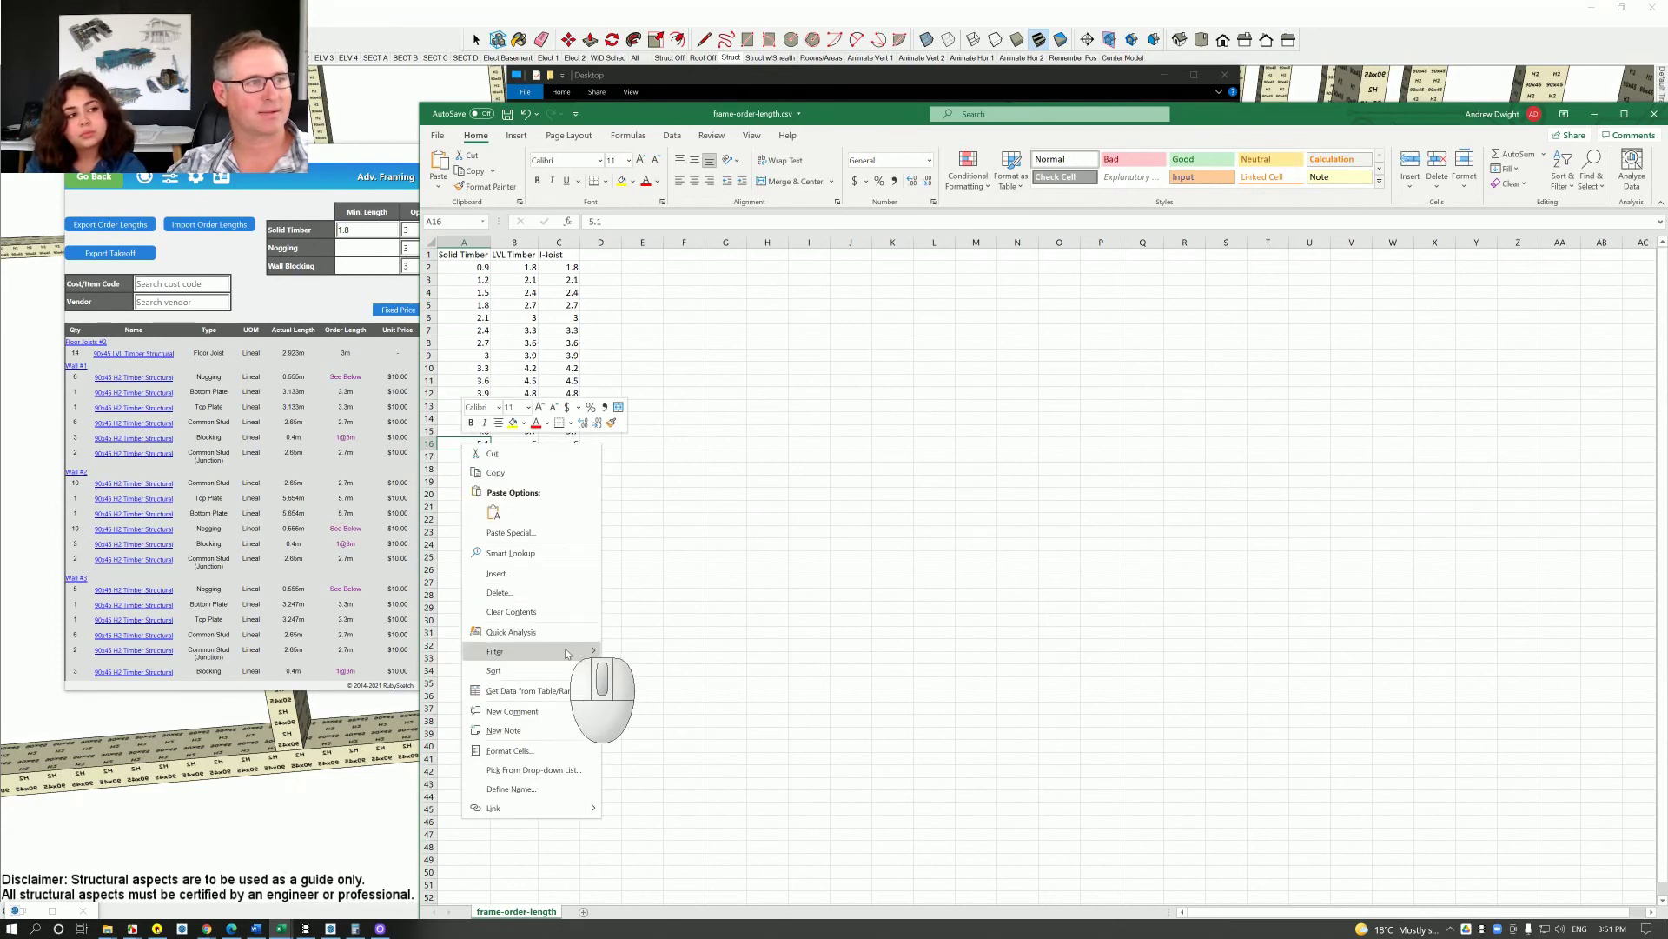
{"action": "left_click", "coordinate": [550, 596]}
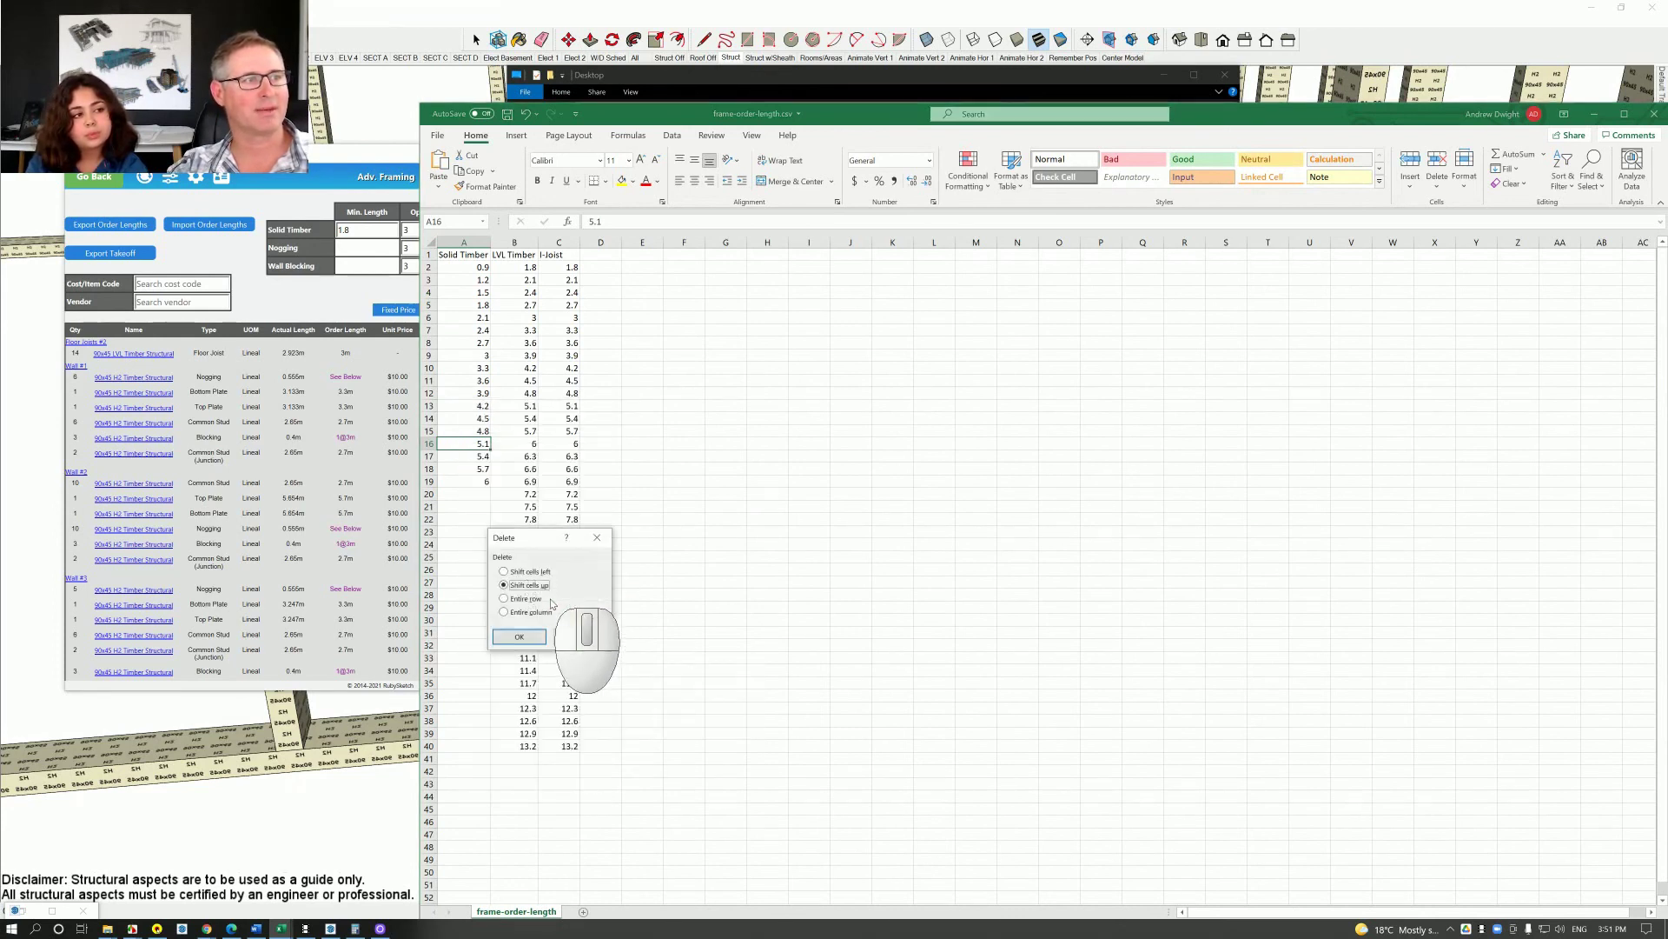
{"action": "left_click", "coordinate": [510, 637]}
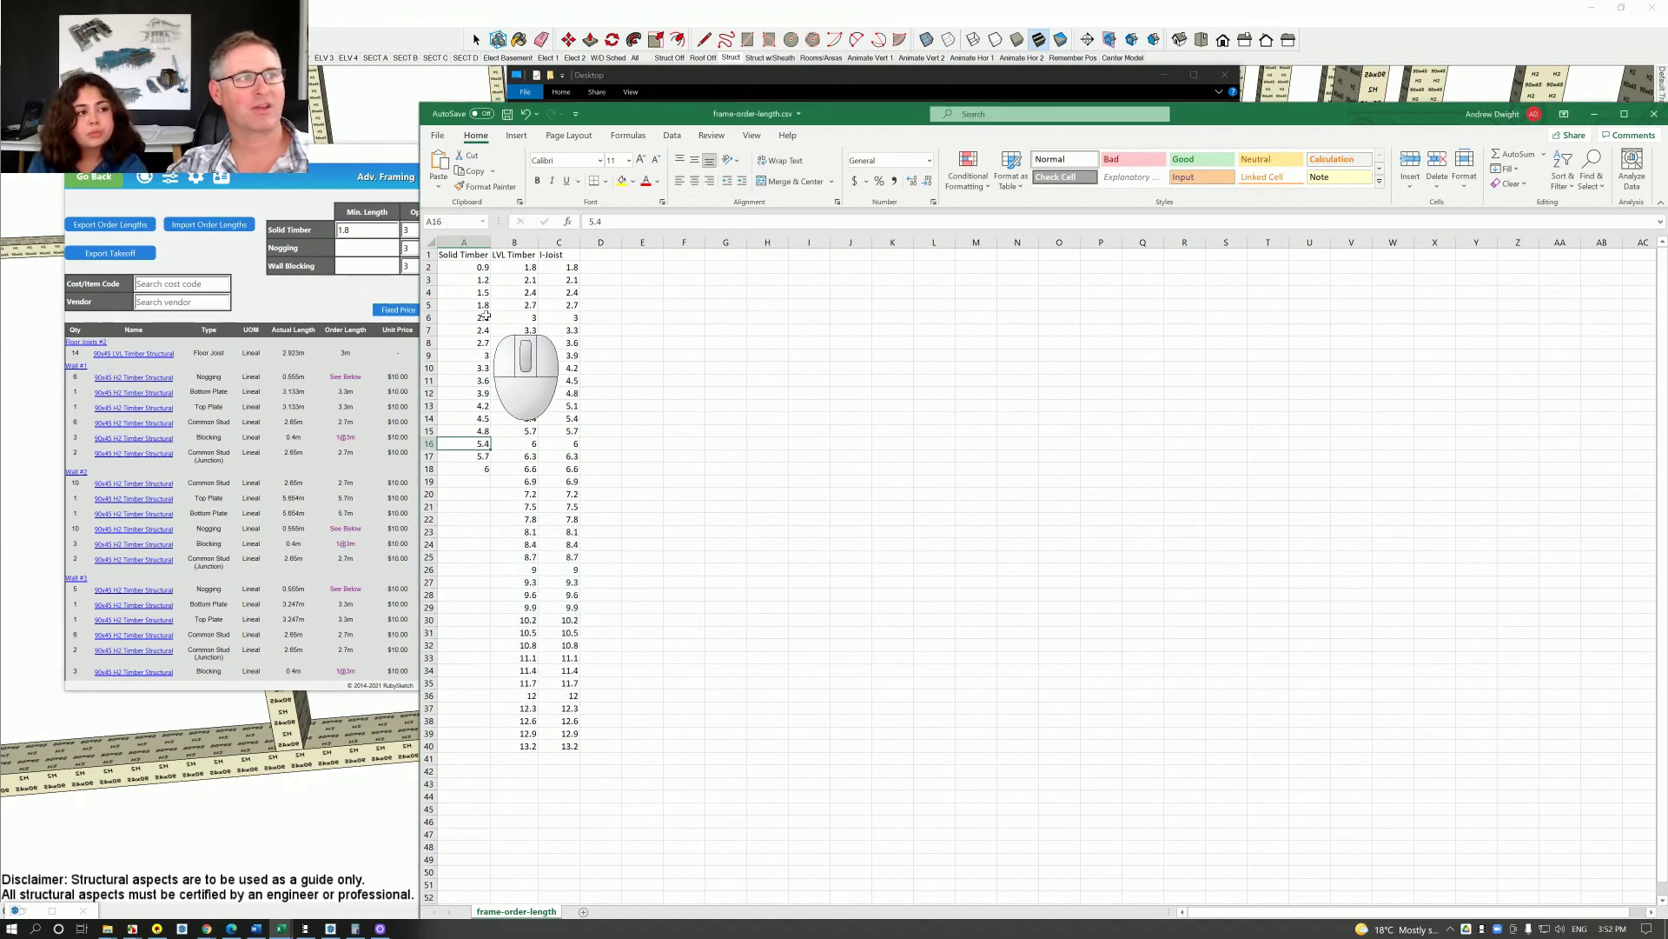
- Close the frame-order-length spreadsheet without saving the changes, and close the Desktop folder window
{"action": "left_click", "coordinate": [437, 135]}
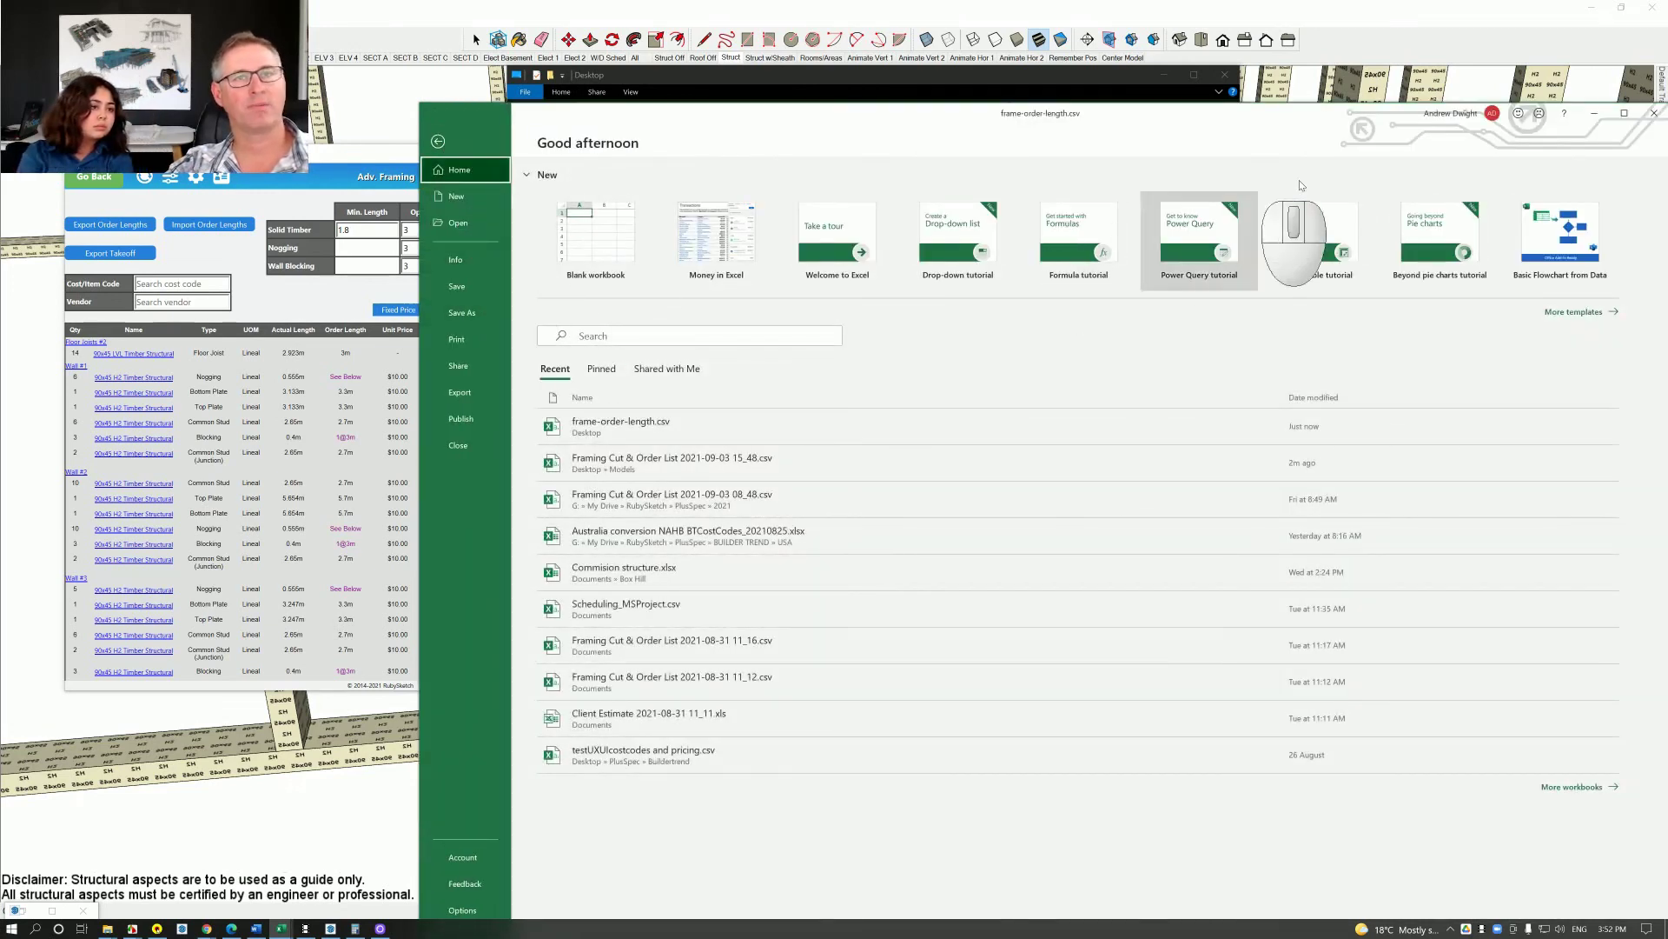
{"action": "left_click_drag", "start_coordinate": [1246, 128], "coordinate": [1014, 149]}
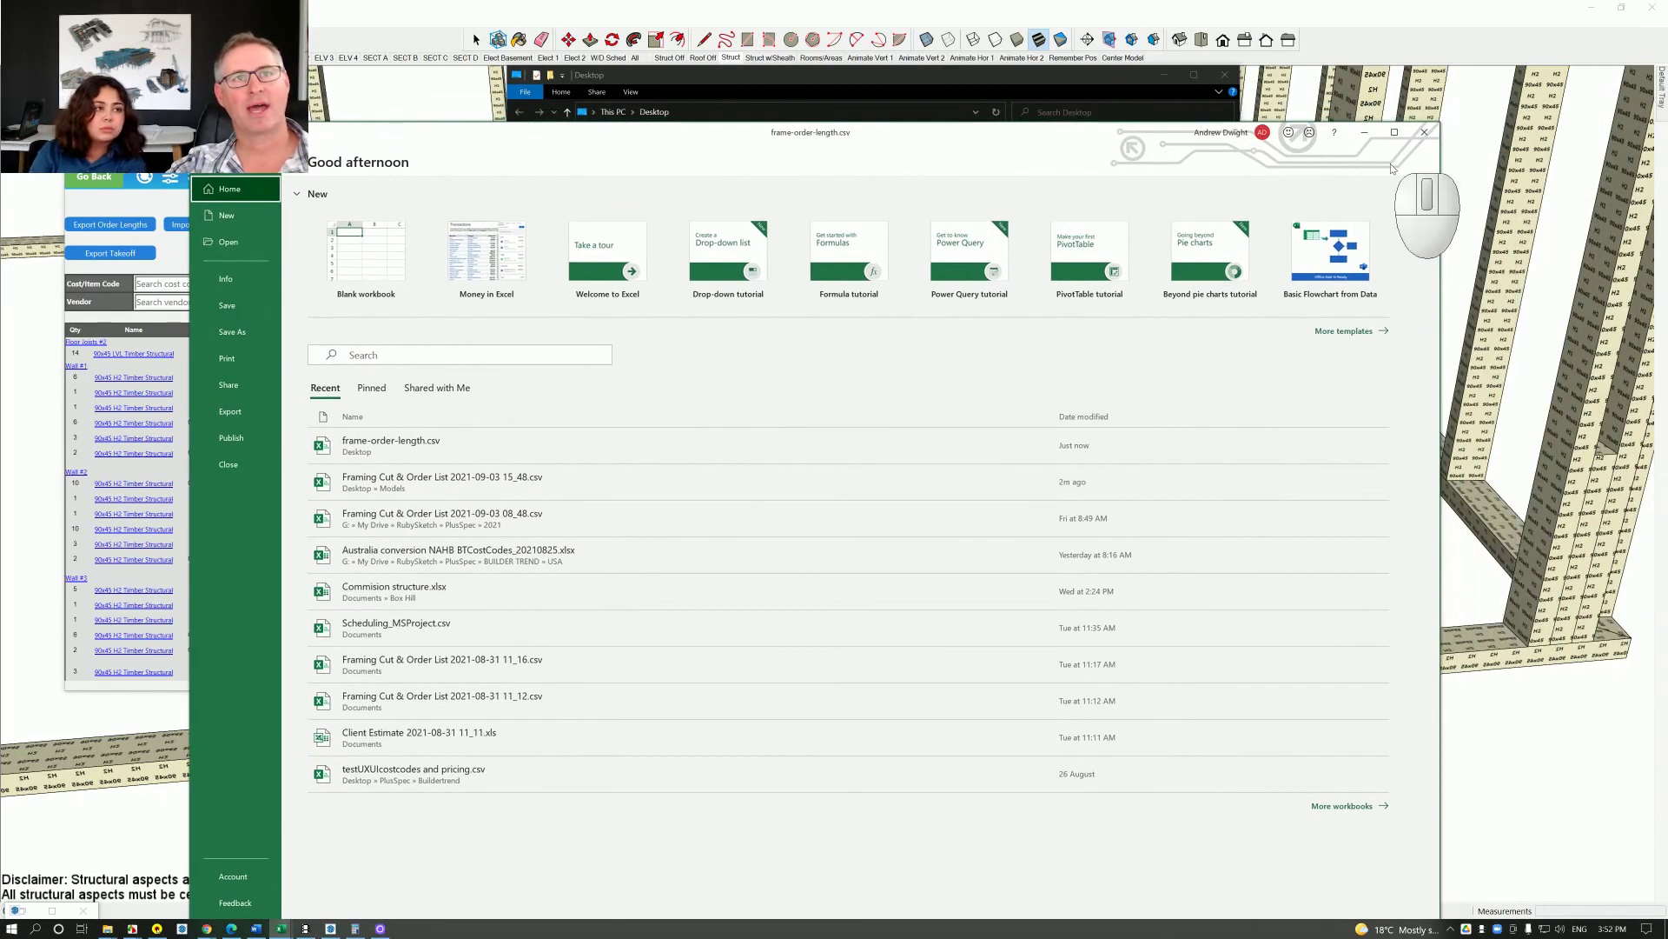
{"action": "left_click", "coordinate": [1424, 133]}
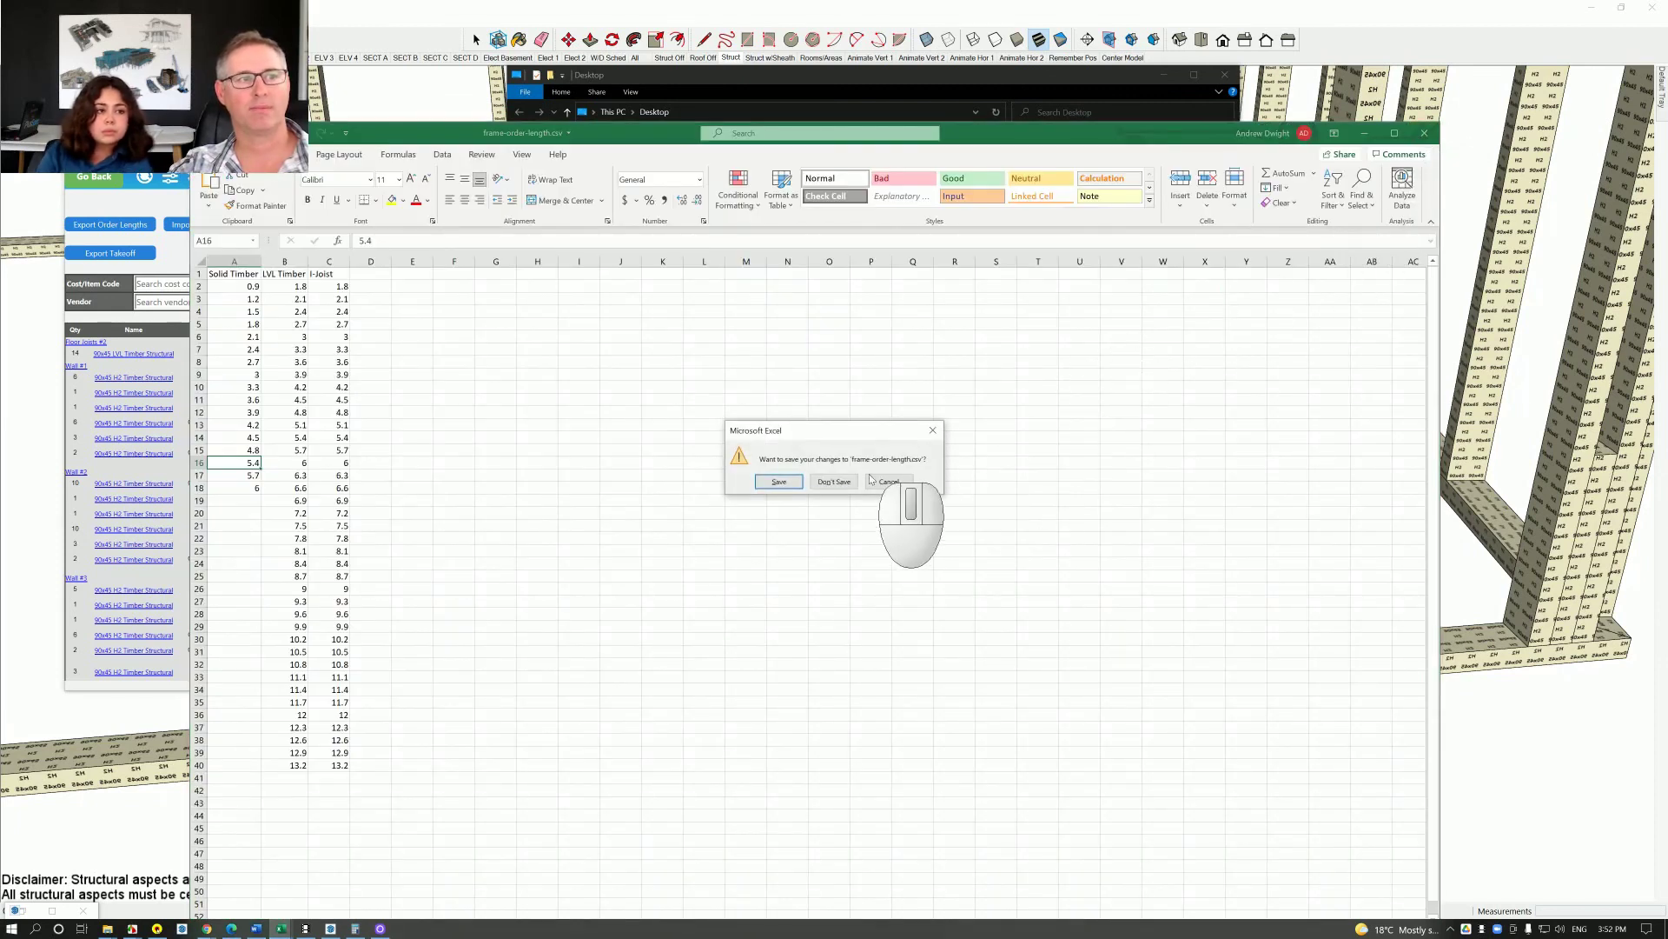
{"action": "left_click", "coordinate": [841, 483]}
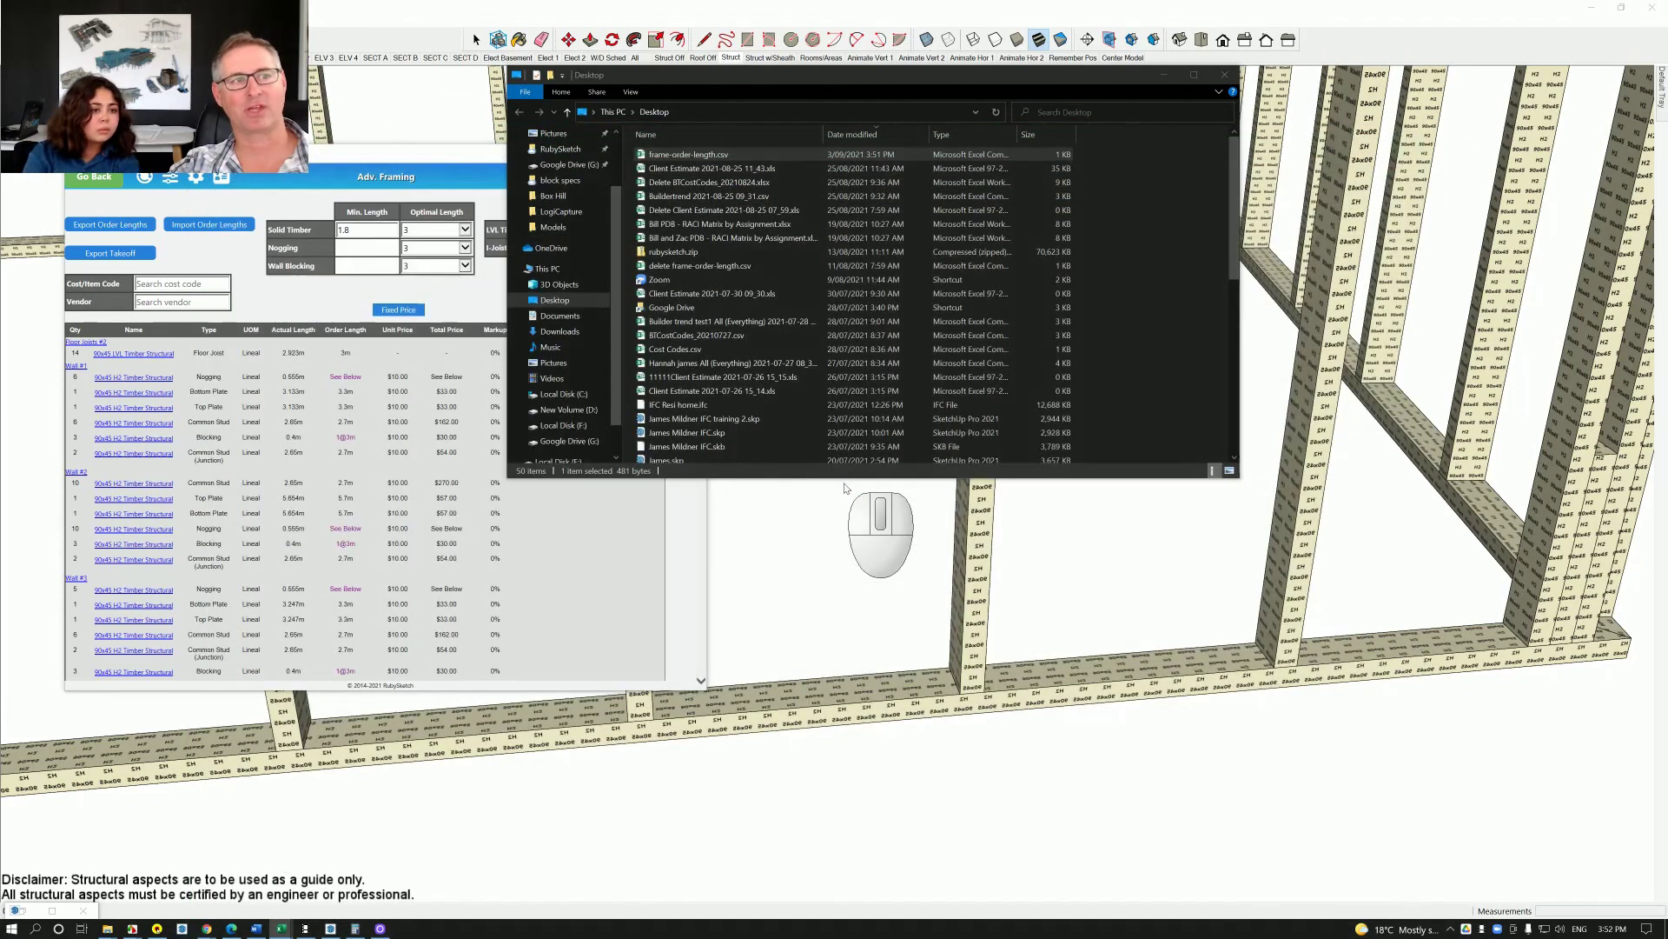
{"action": "left_click", "coordinate": [1225, 75]}
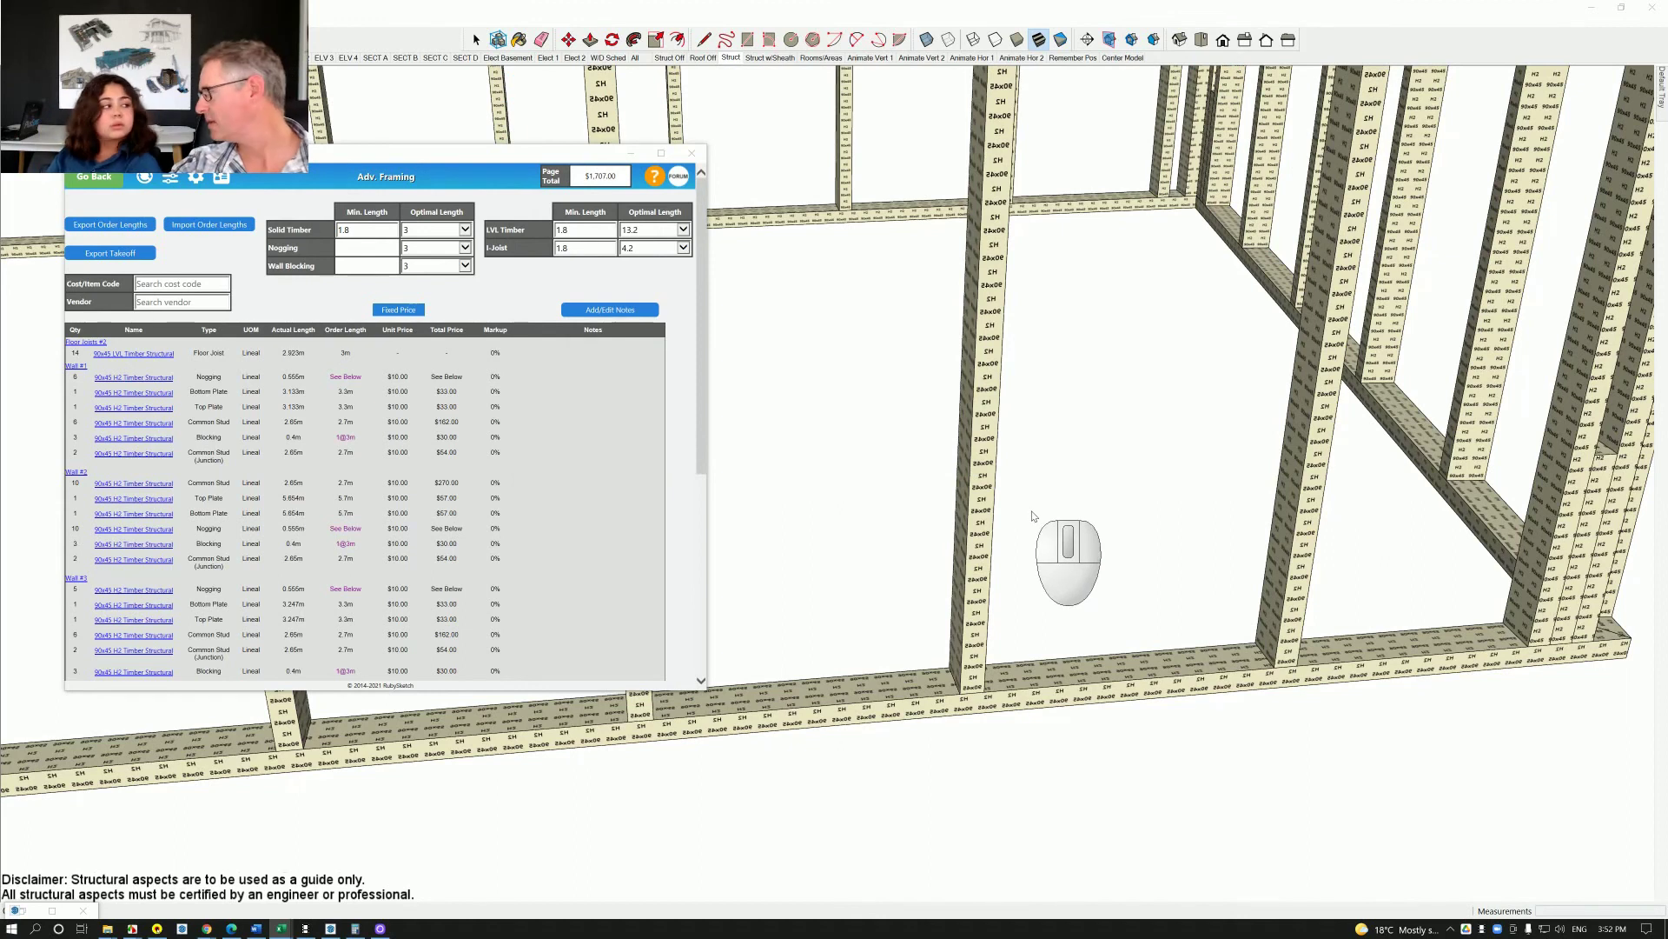